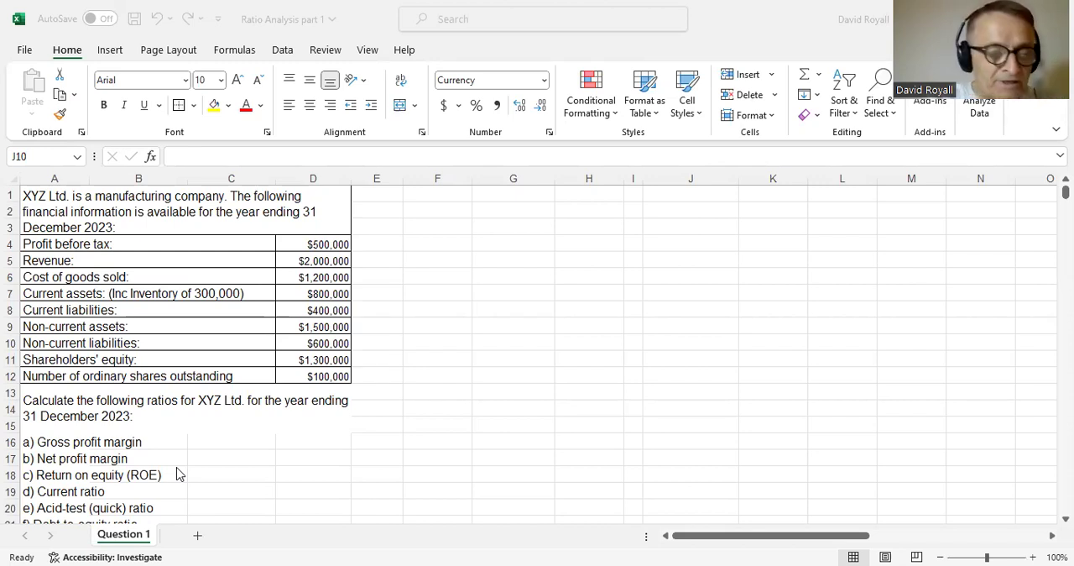
- Link cell F2 to the "a) Gross profit margin" heading in A16
scroll(134, 476, down, 2)
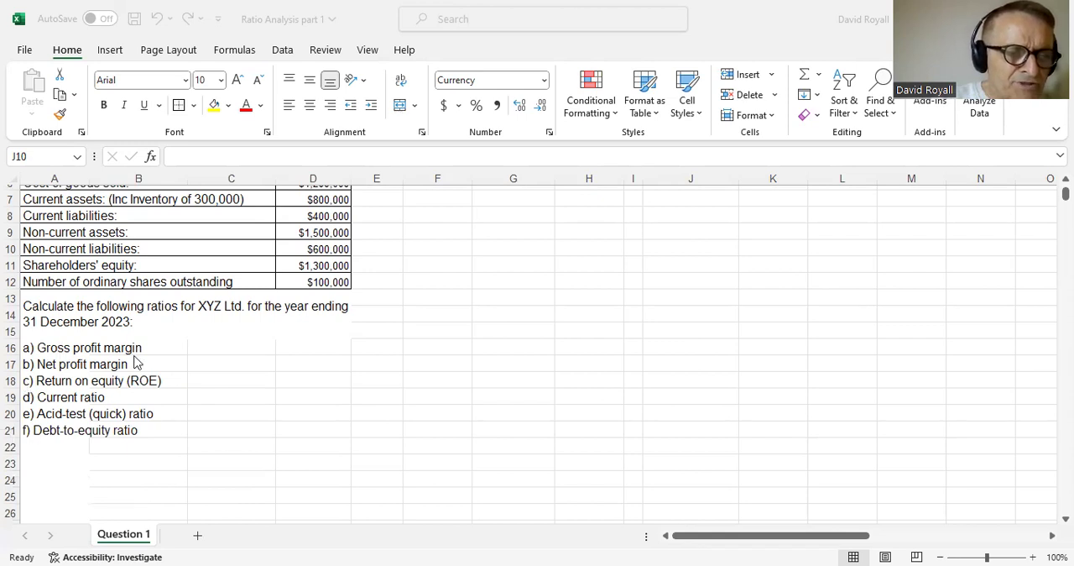
scroll(138, 363, up, 2)
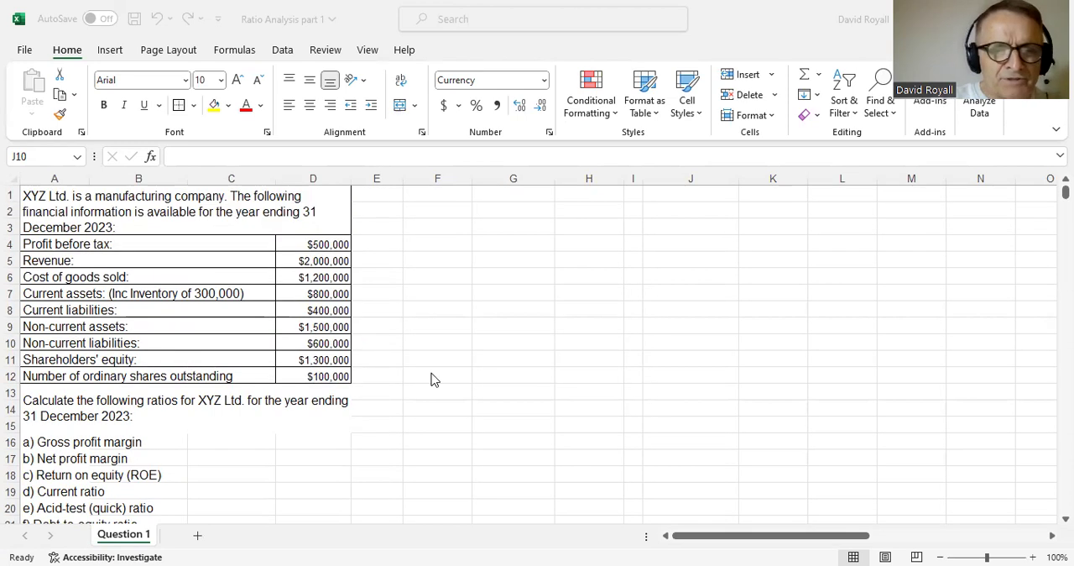
click(447, 210)
click(444, 209)
text(=)
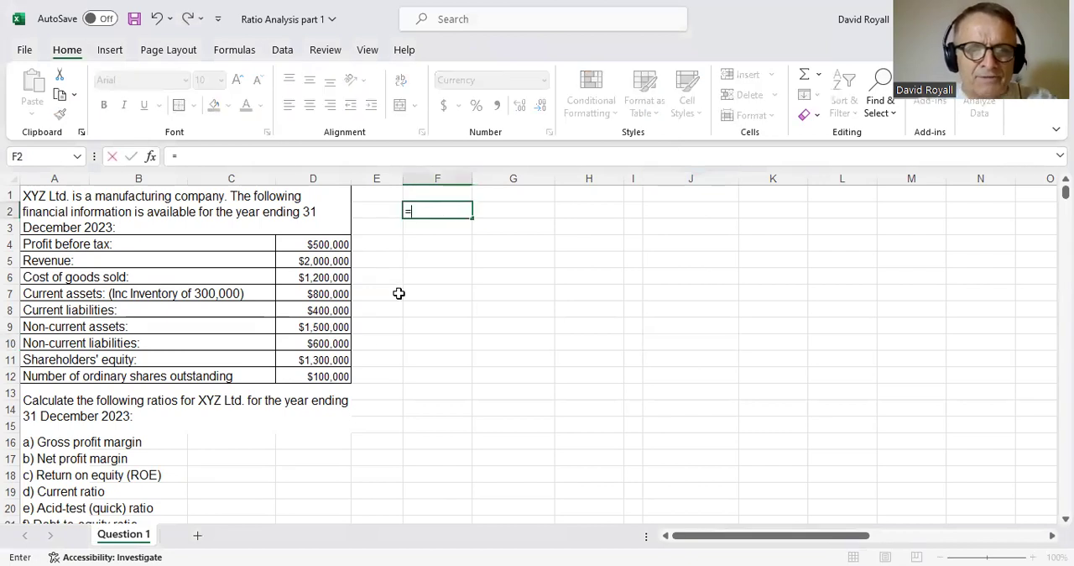
click(44, 443)
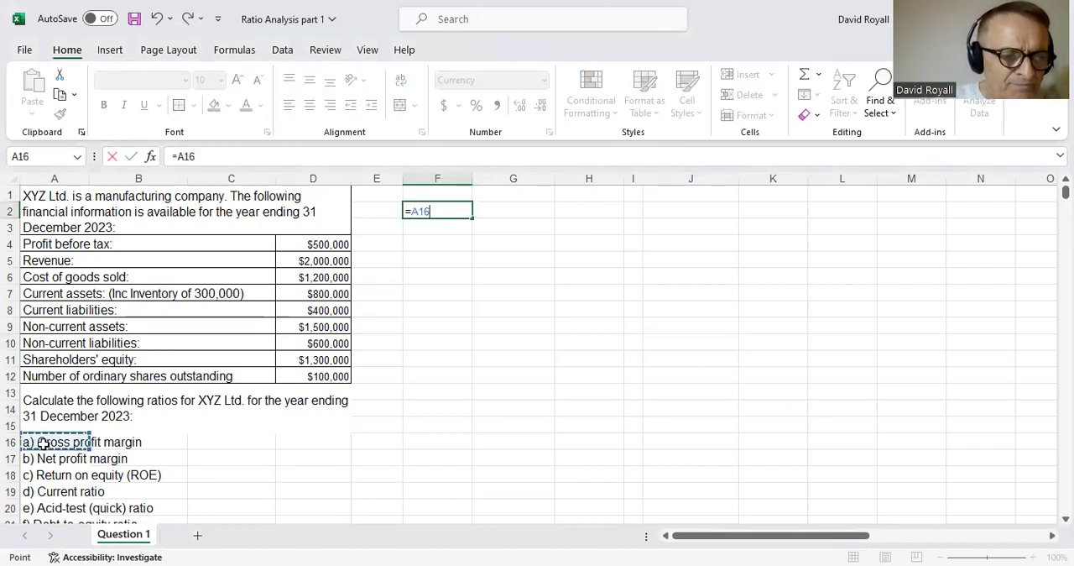
key(Return)
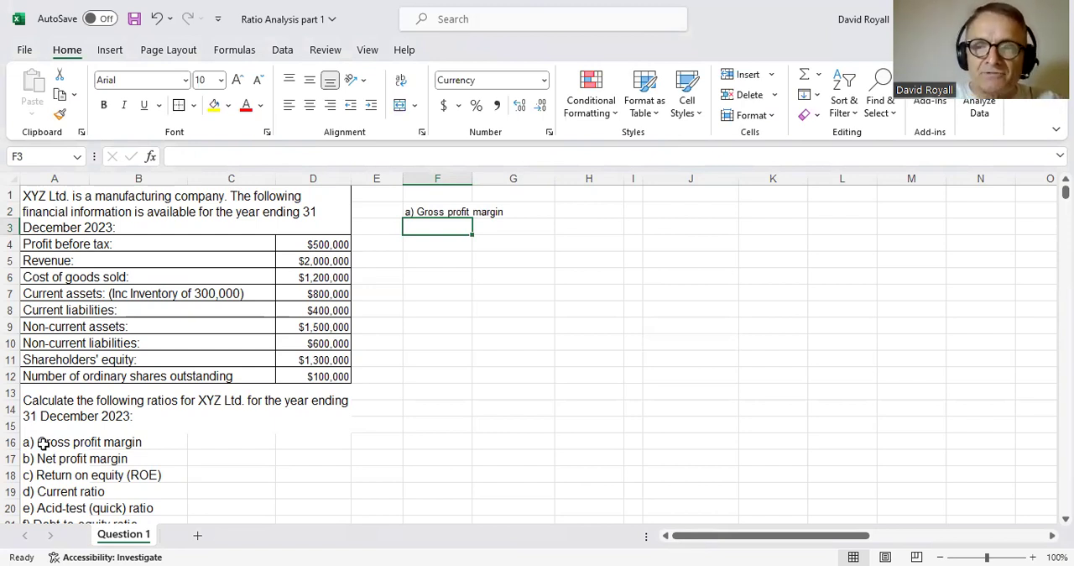
- Add a revenue row to the working, linking F3 to the label in A5 and H3 to the amount in D5
text(=)
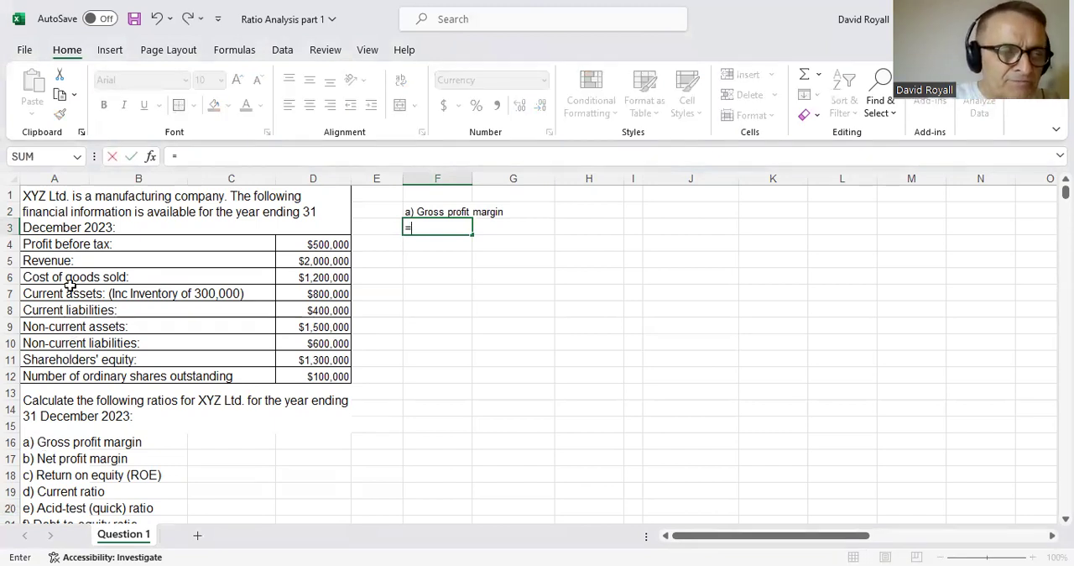
click(64, 263)
key(Return)
key(Up)
key(Right)
key(Right)
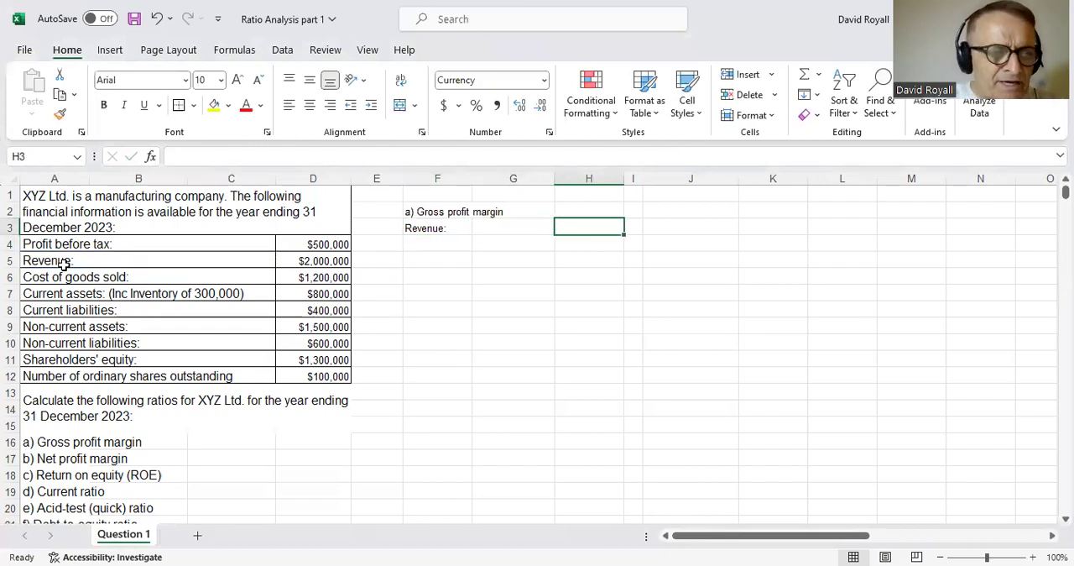
text(=)
click(311, 261)
key(Return)
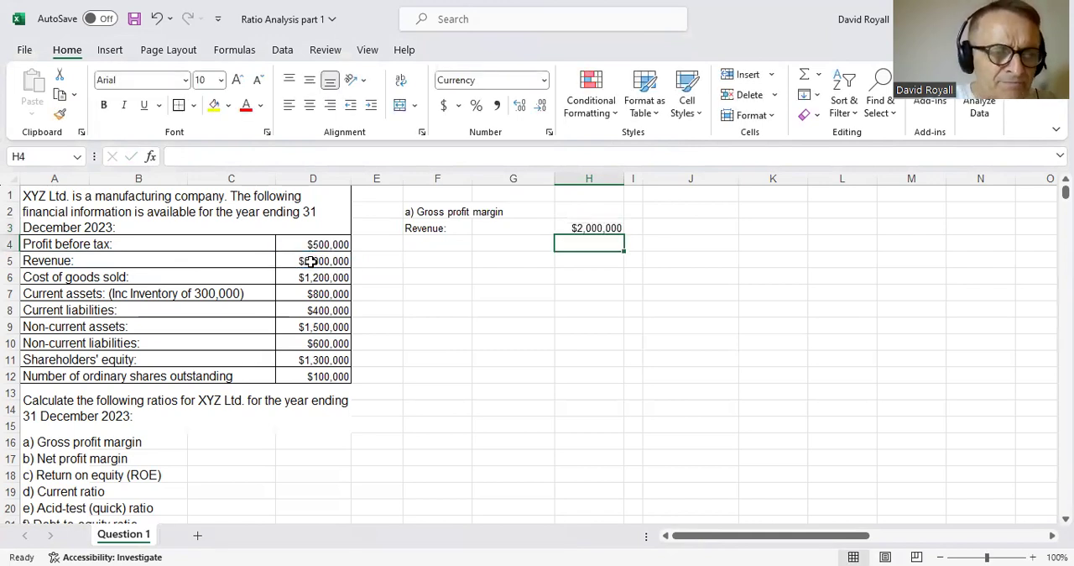
- Add a cost of goods sold row, linking F4 to the label in A6 and H4 to the amount in D6
key(Left)
key(Left)
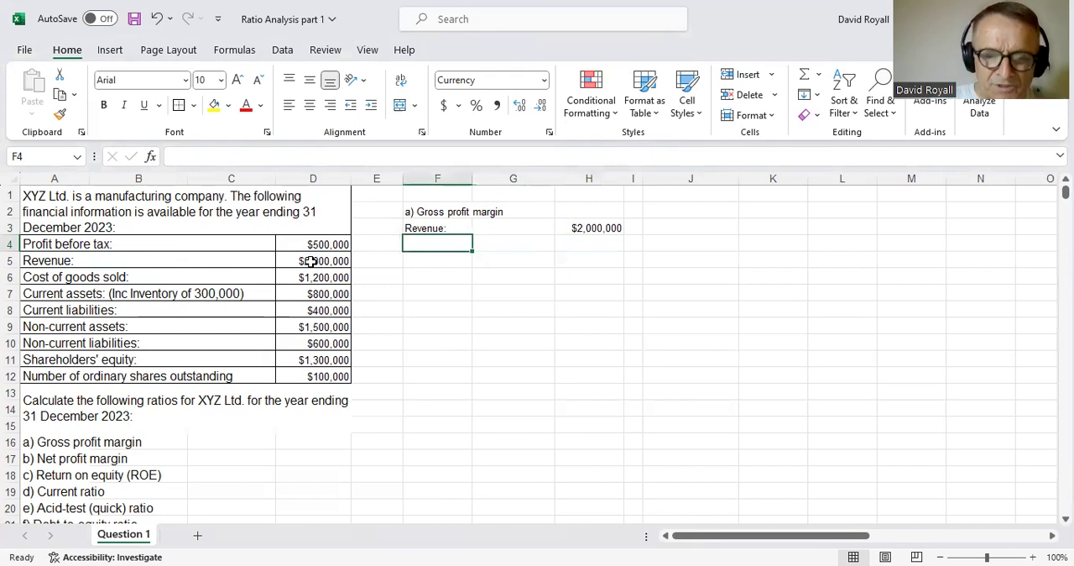
text(=)
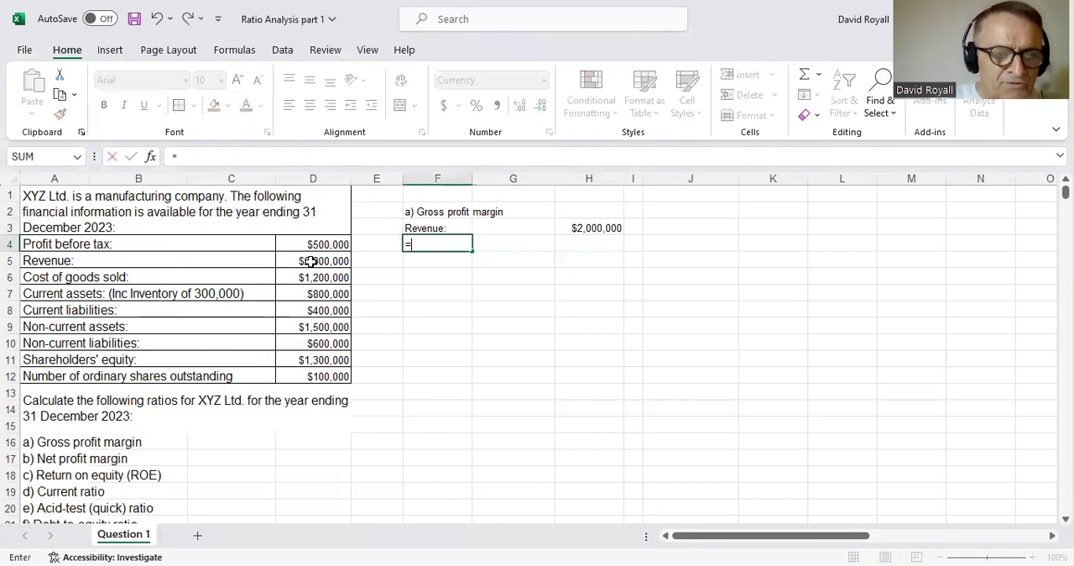
click(39, 283)
key(Return)
key(Up)
key(Right)
key(Right)
text(=)
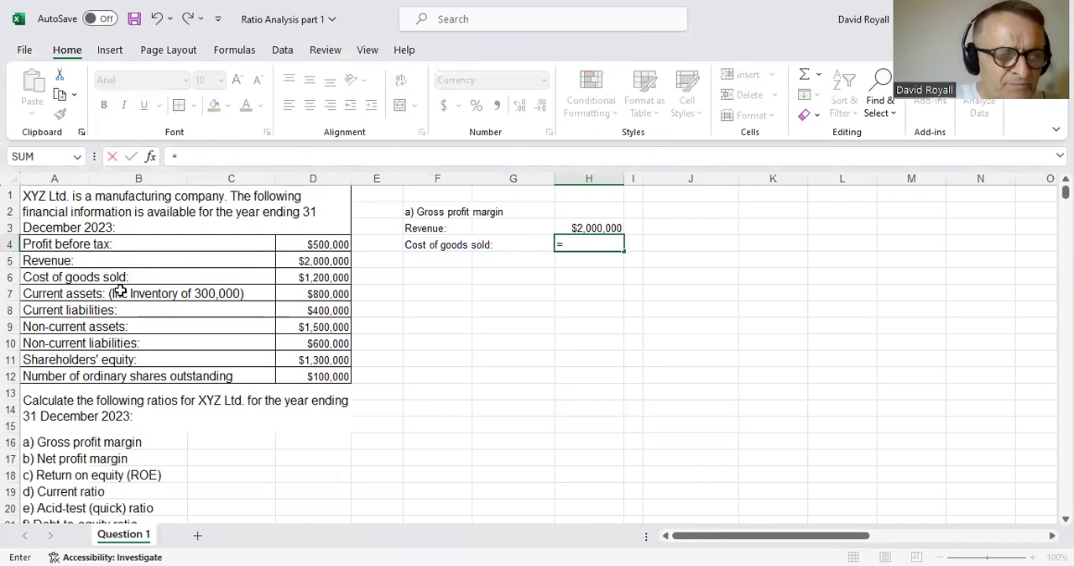
click(310, 278)
key(Return)
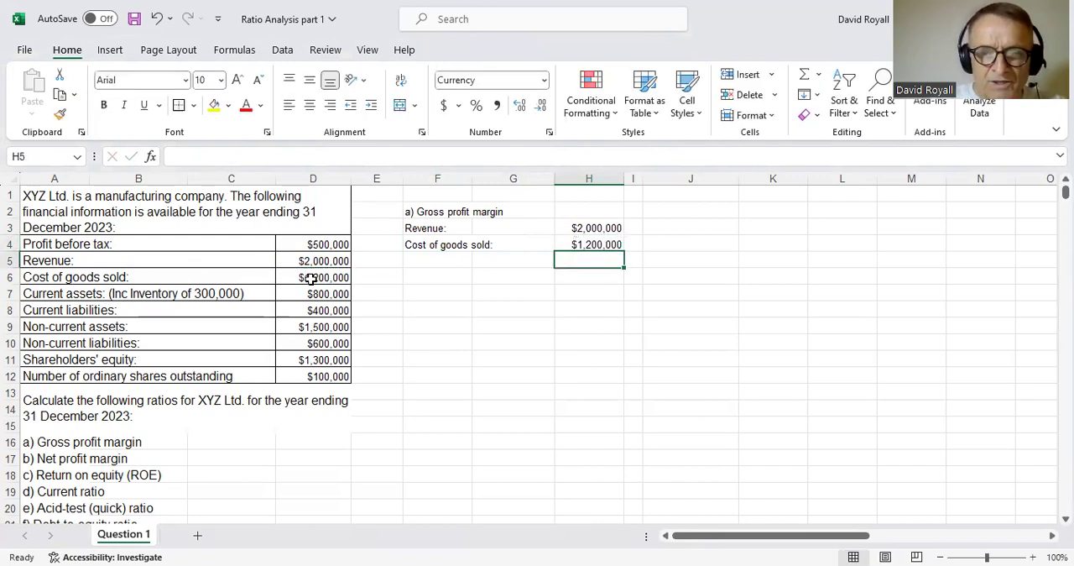
- Calculate gross profit in H5 as revenue minus cost of goods sold with =H3-H4
text(=)
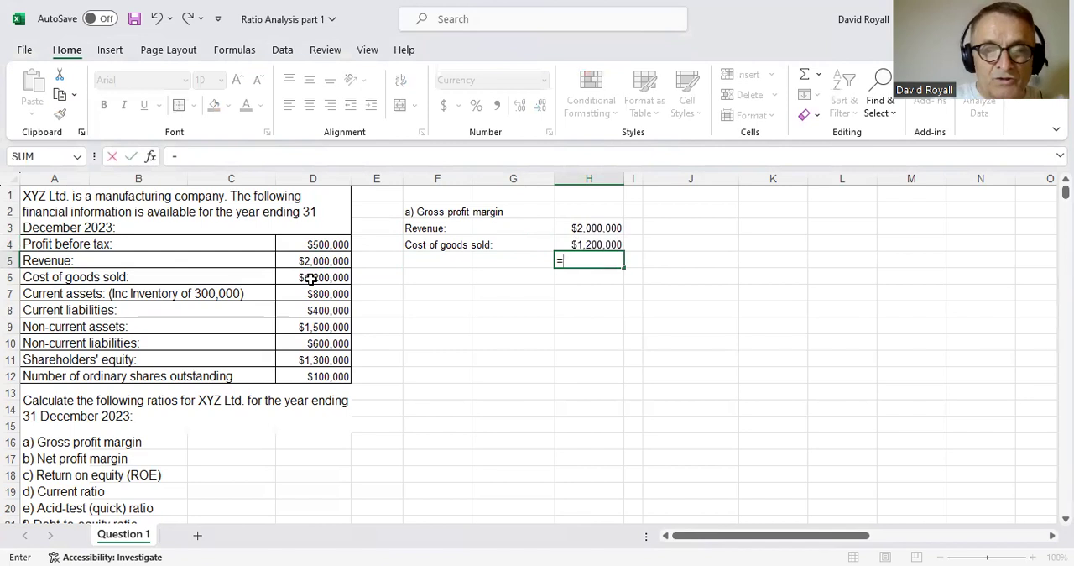
key(Up)
key(Up)
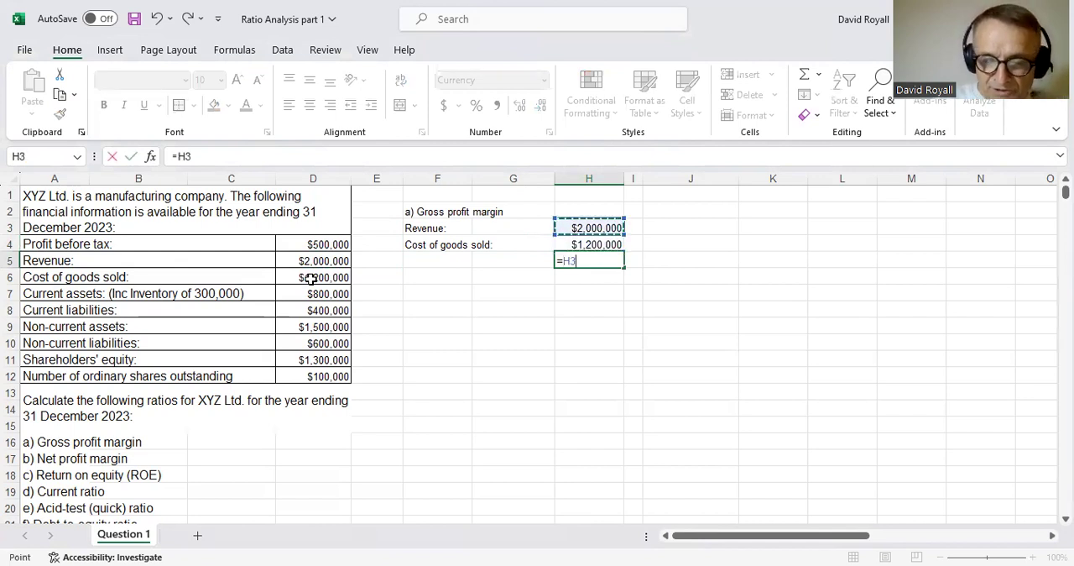
text(-)
key(Up)
key(Return)
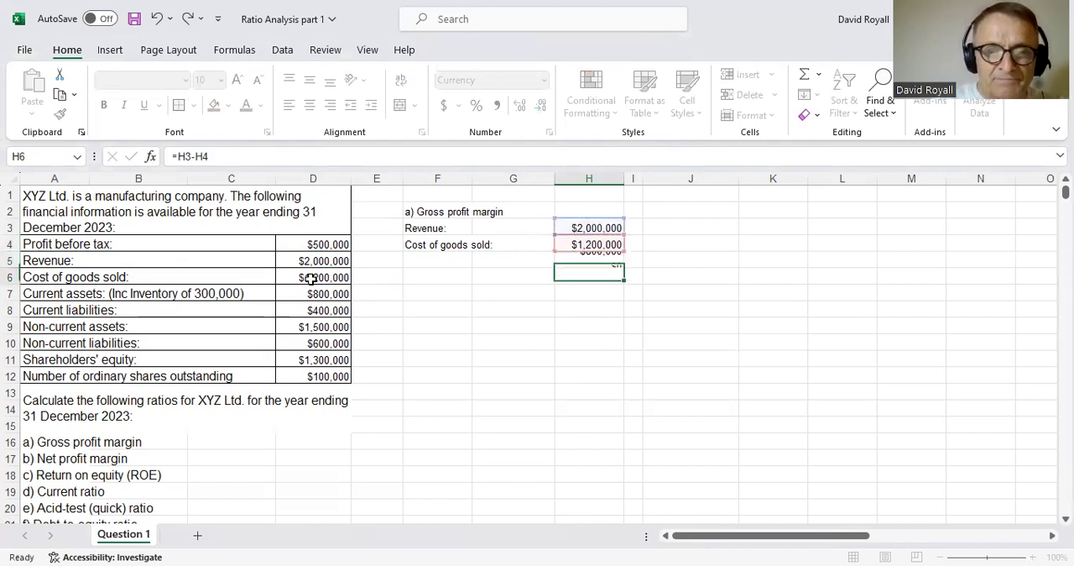
- Label the calculated row "Gross Profit" in F5
key(Left)
key(Up)
key(Left)
text(Gr)
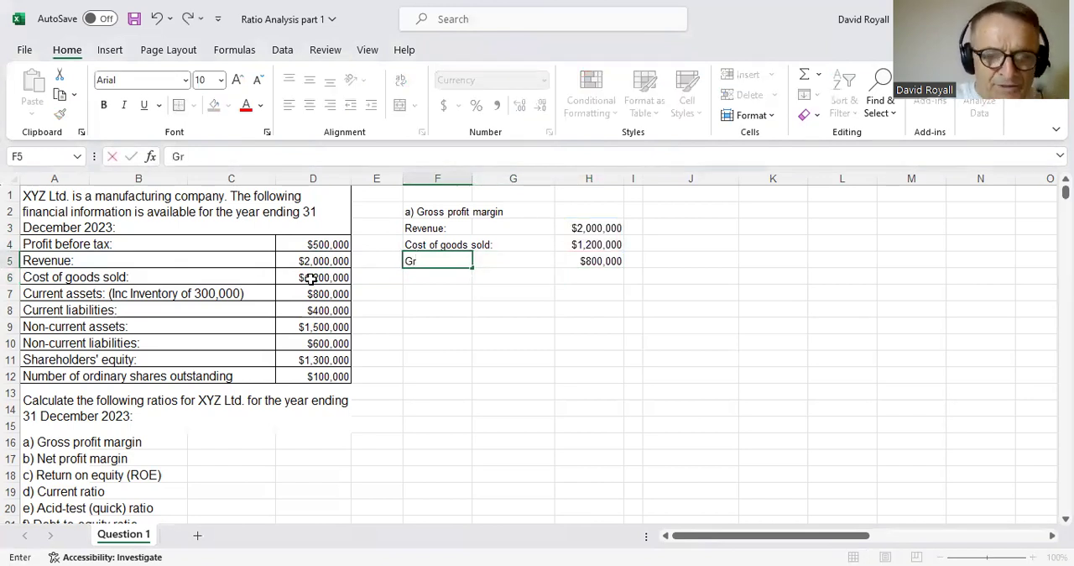
text(oss Prof)
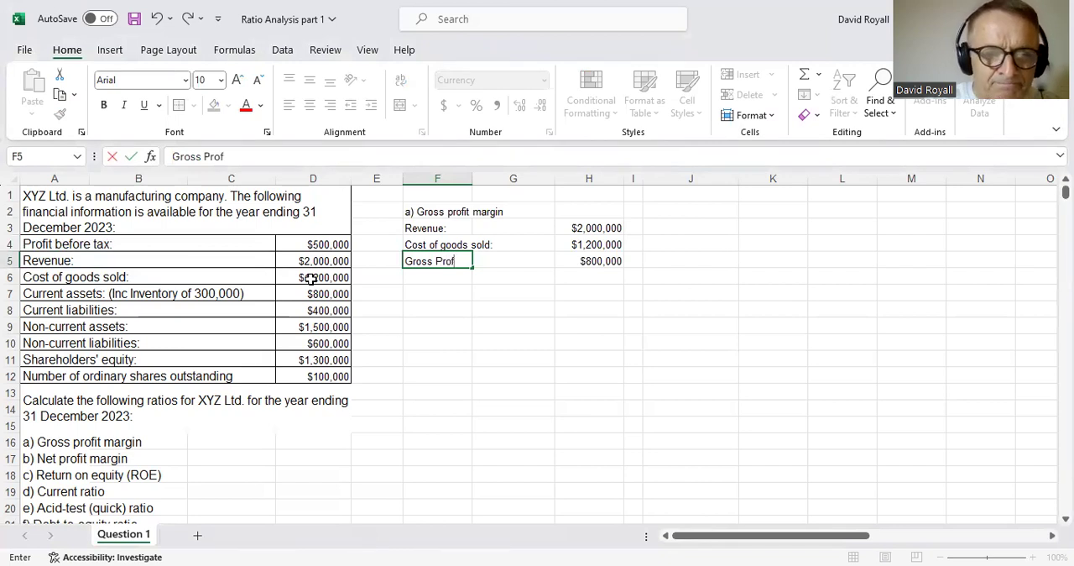
text(it)
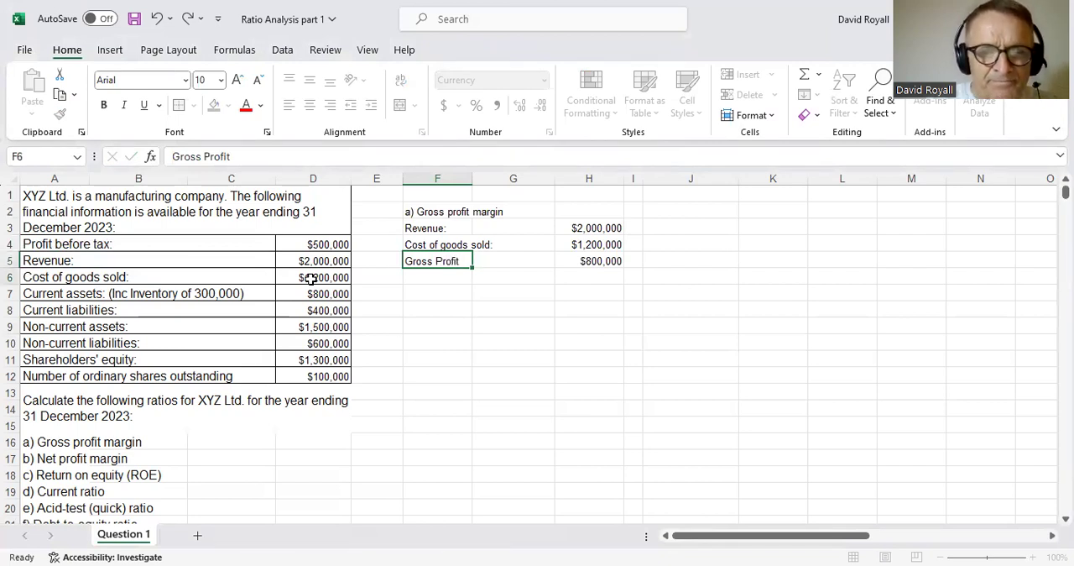
key(Return)
- Calculate the gross profit margin in H6 with =H5/H3 and format the cell as a percentage
key(Right)
key(Right)
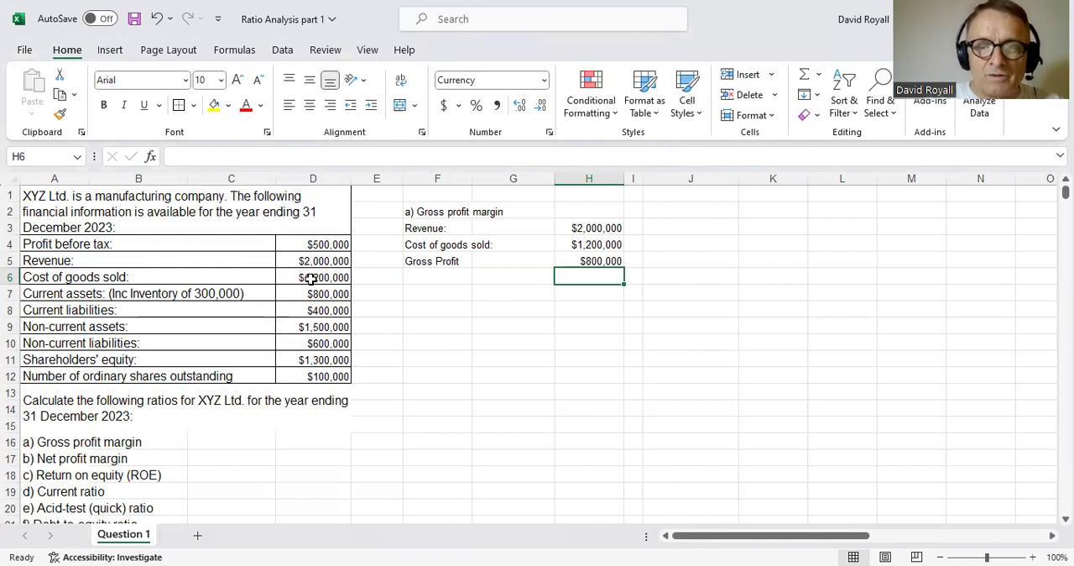
text(=)
key(Up)
text(/)
key(Up)
key(Up)
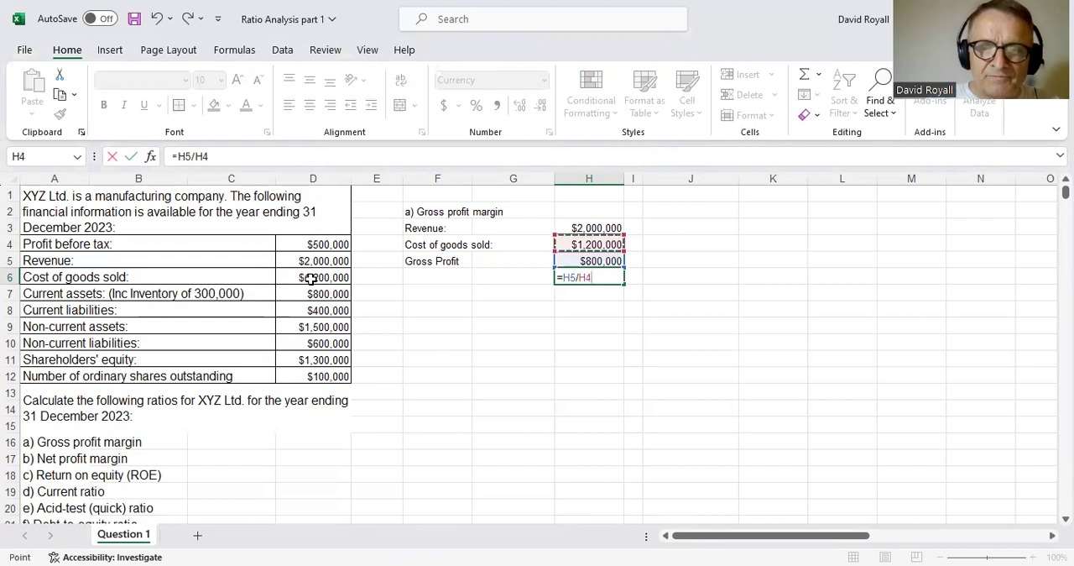
key(Up)
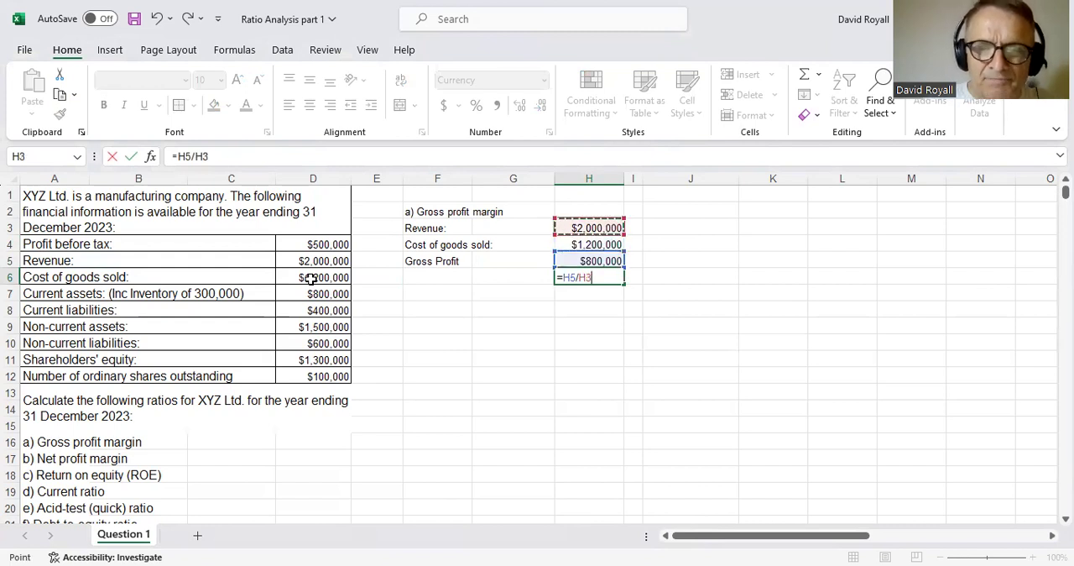
key(Return)
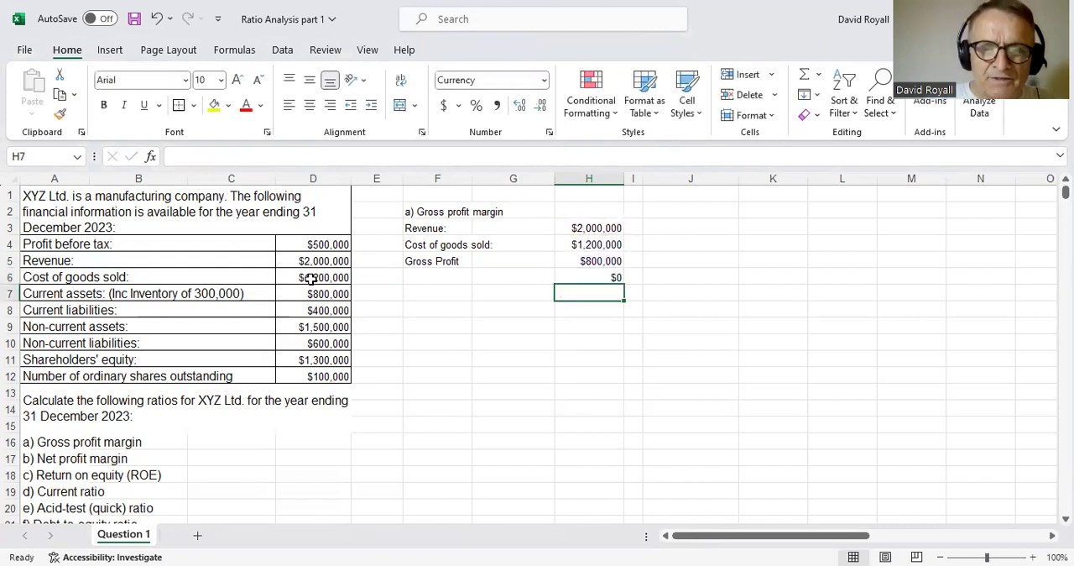
click(585, 278)
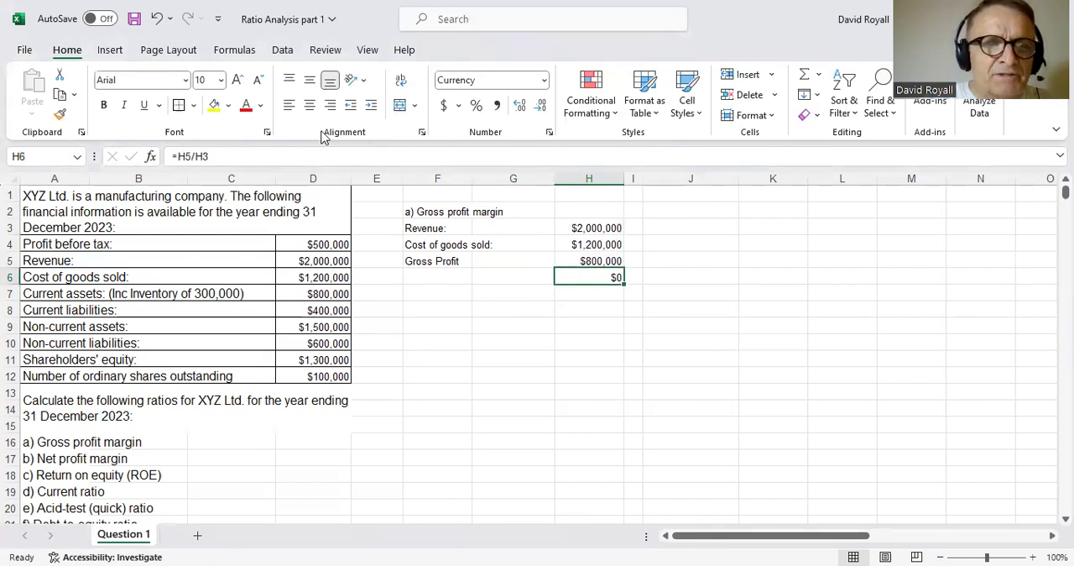
click(477, 107)
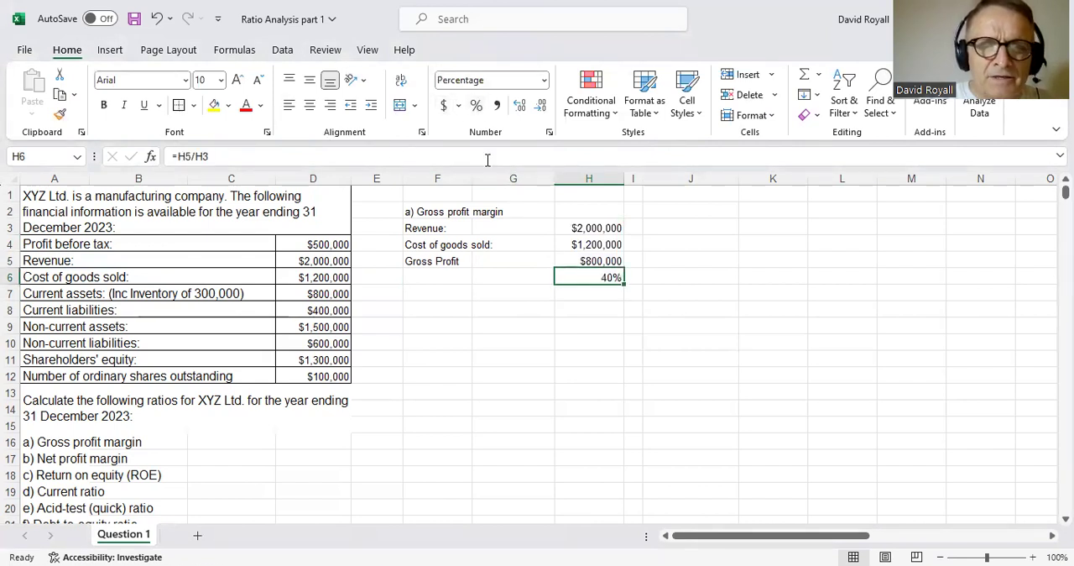
click(544, 341)
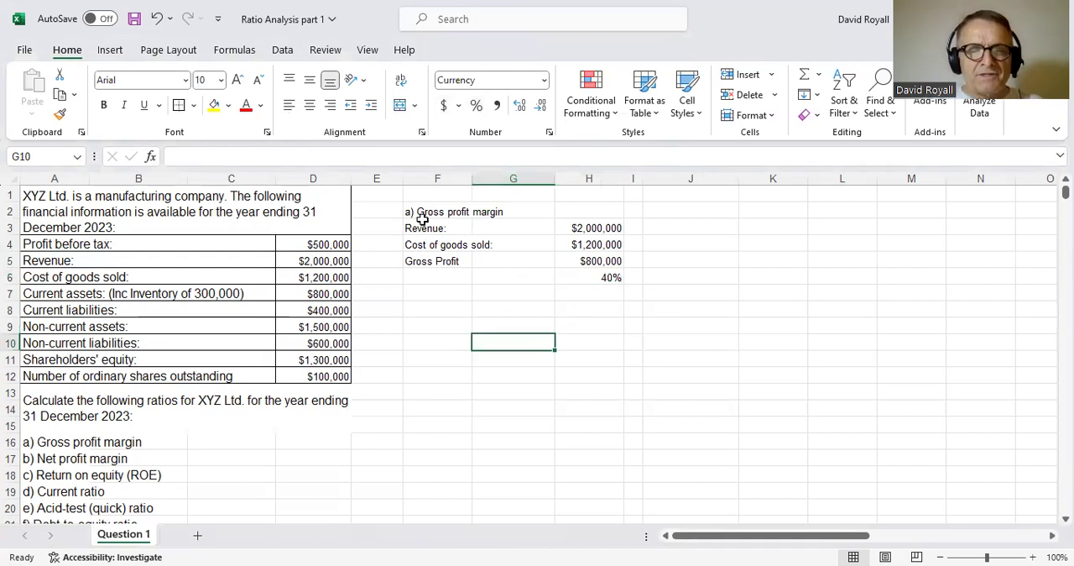
- Label the margin row "Gross Profit Margin" in F6
drag(424, 211, 609, 272)
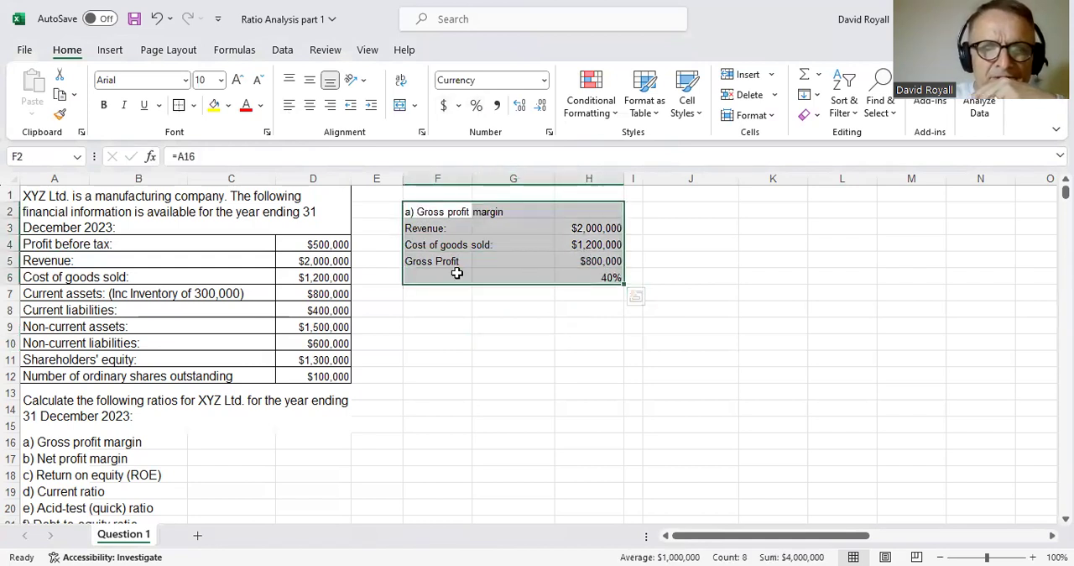
click(457, 273)
text(G)
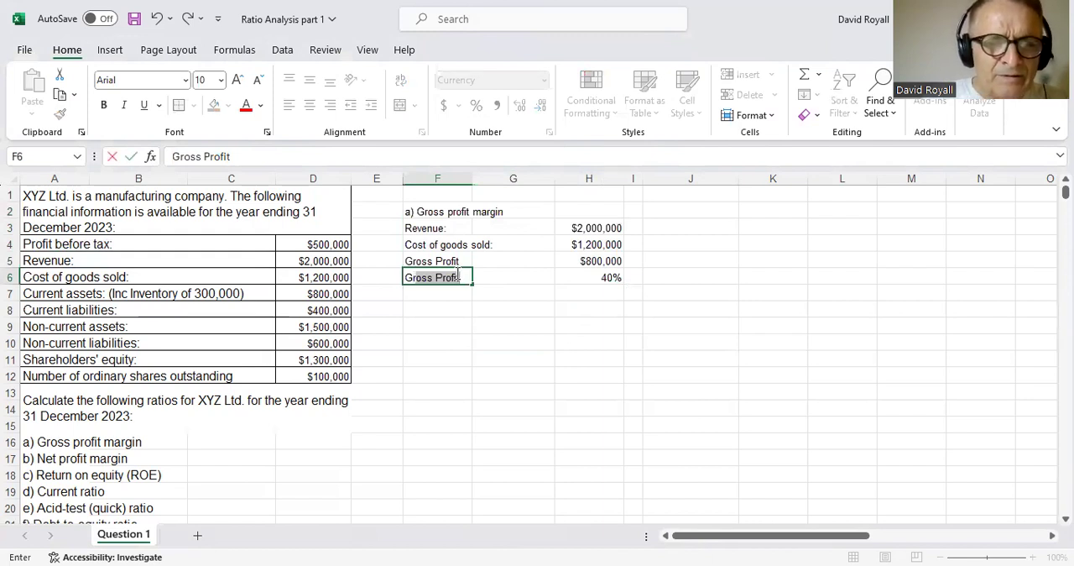
key(Tab)
click(451, 272)
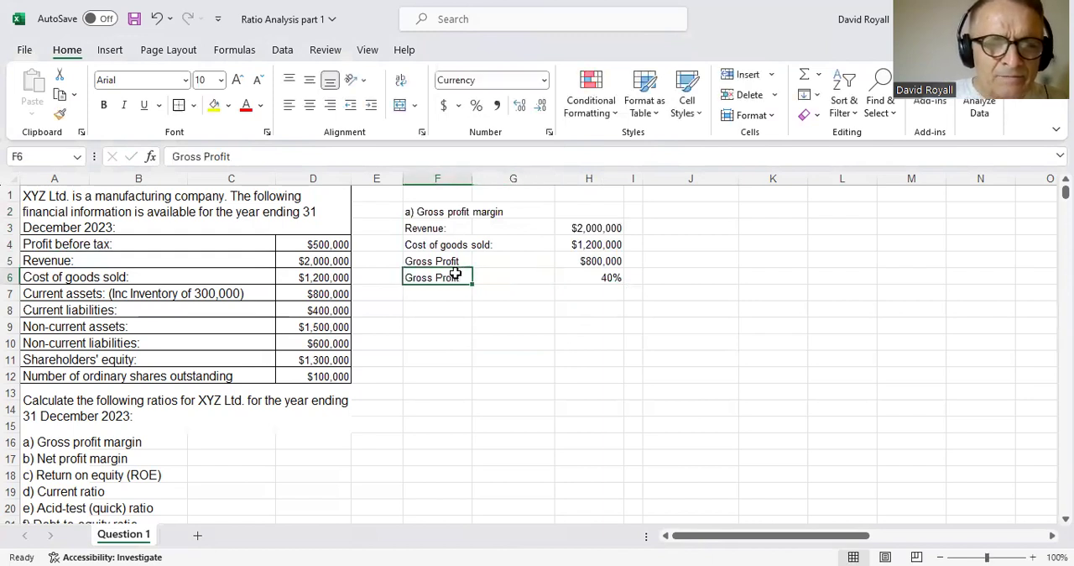
click(285, 156)
text(Margin)
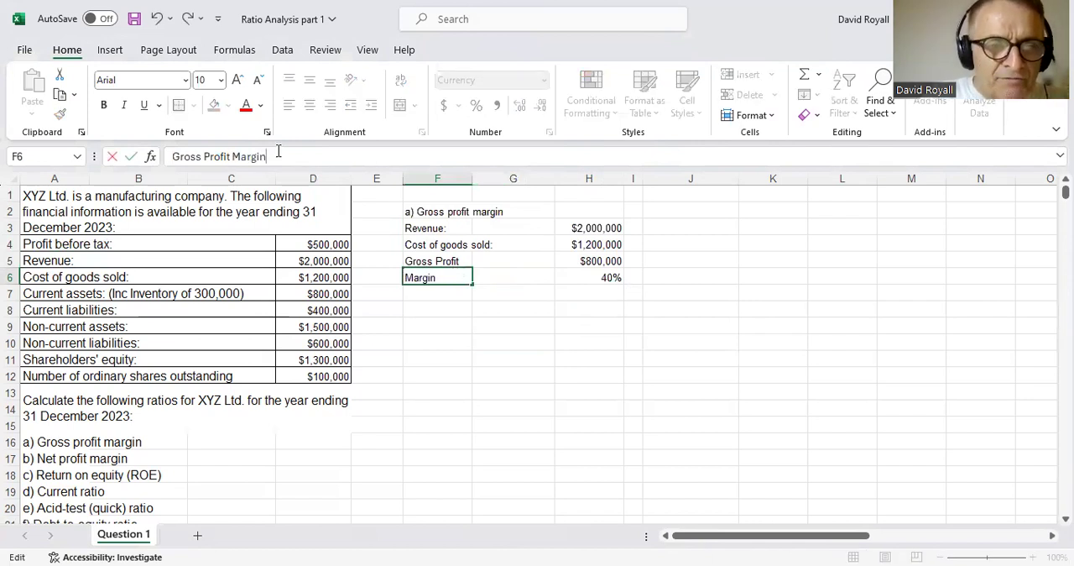
key(Return)
- Put an outside border around the gross profit margin working in F2:H6
key(Up)
key(Up)
key(Up)
key(Up)
key(Up)
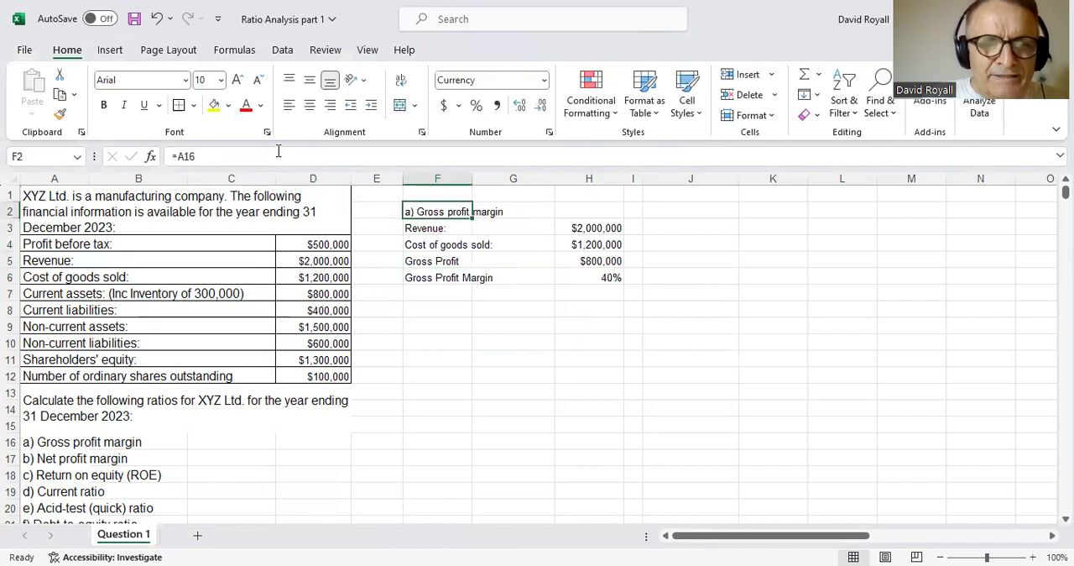
key(shift+Down)
key(shift+Down)
key(shift+Down)
key(shift+Down)
key(shift+Right)
key(shift+Right)
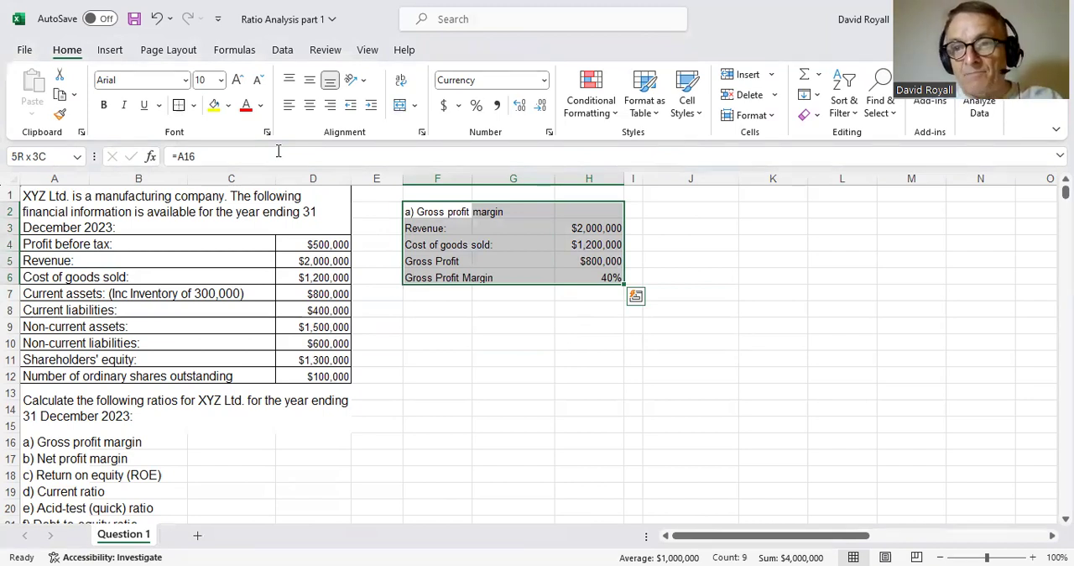
click(178, 106)
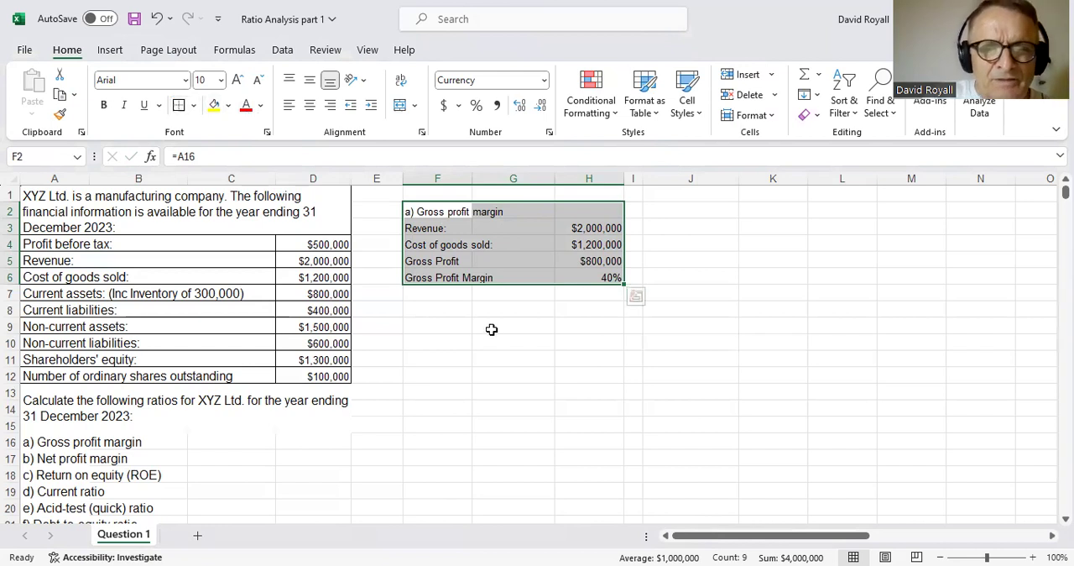
click(493, 328)
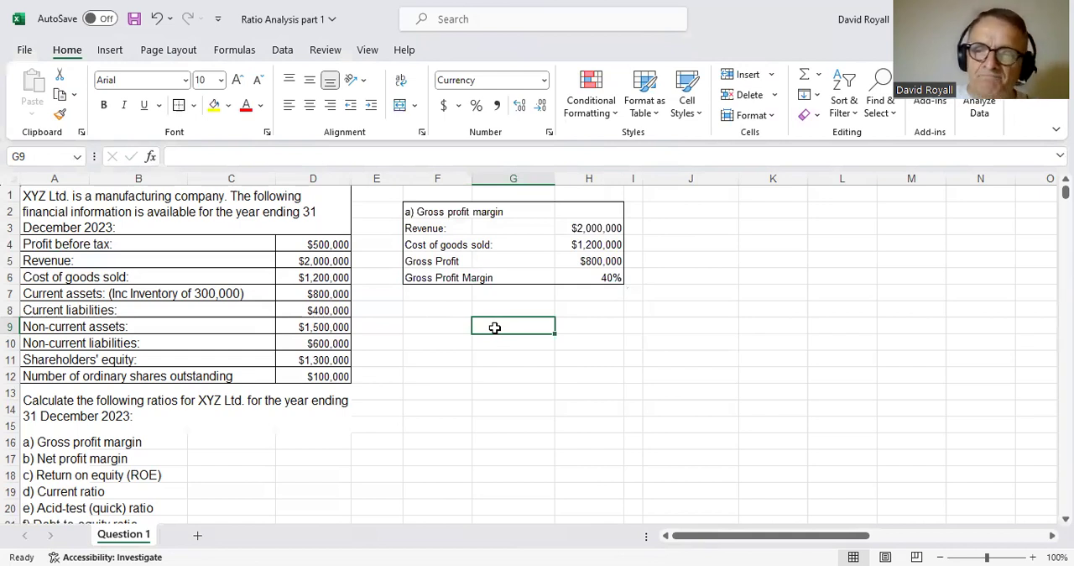
- Link cell F7 to the "b) Net profit margin" heading in A17
click(439, 295)
text(=)
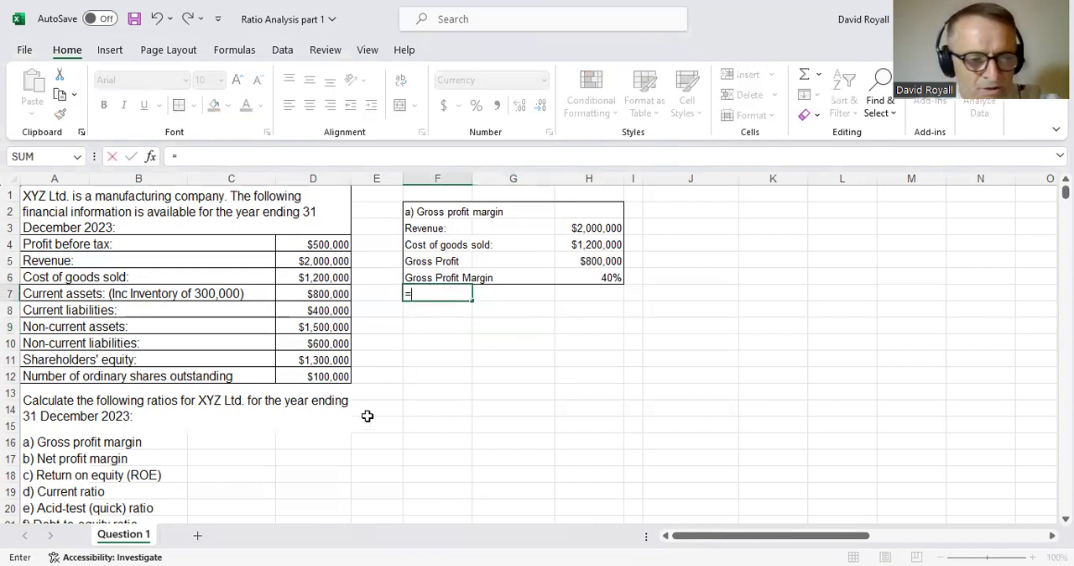
click(30, 458)
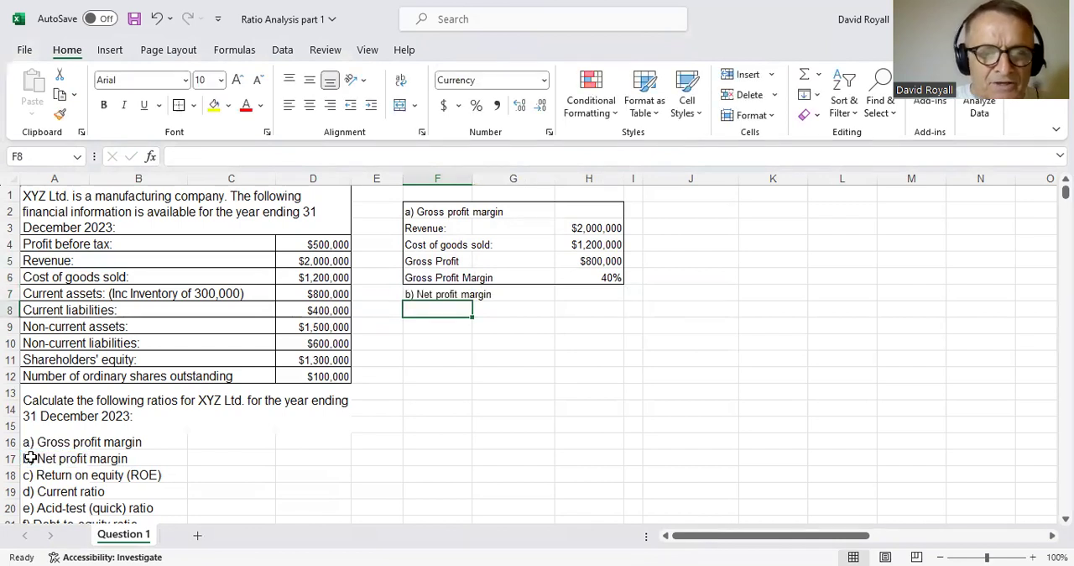
key(Down)
key(Down)
key(Up)
key(Up)
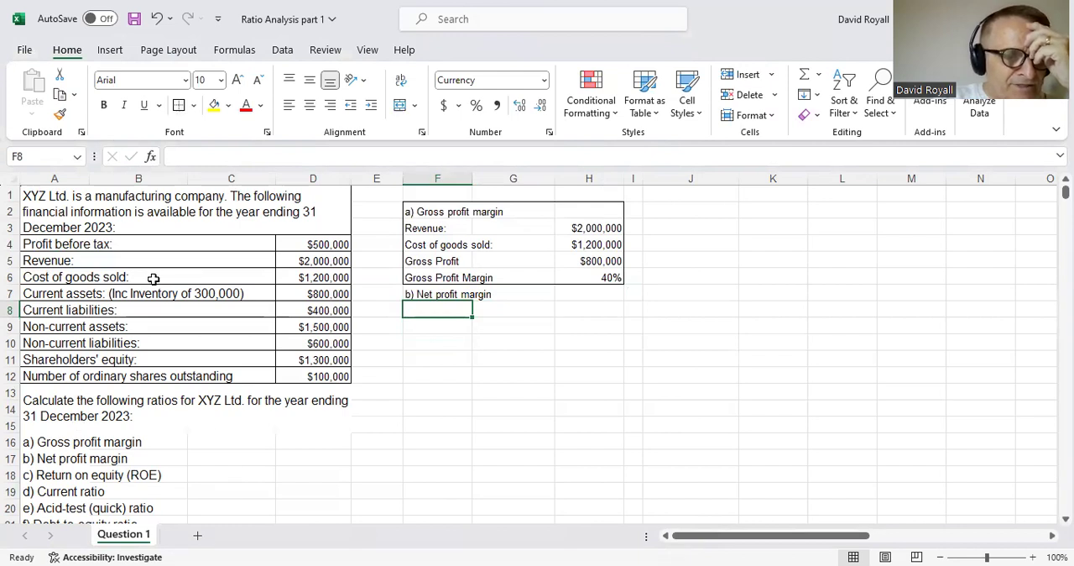
click(76, 246)
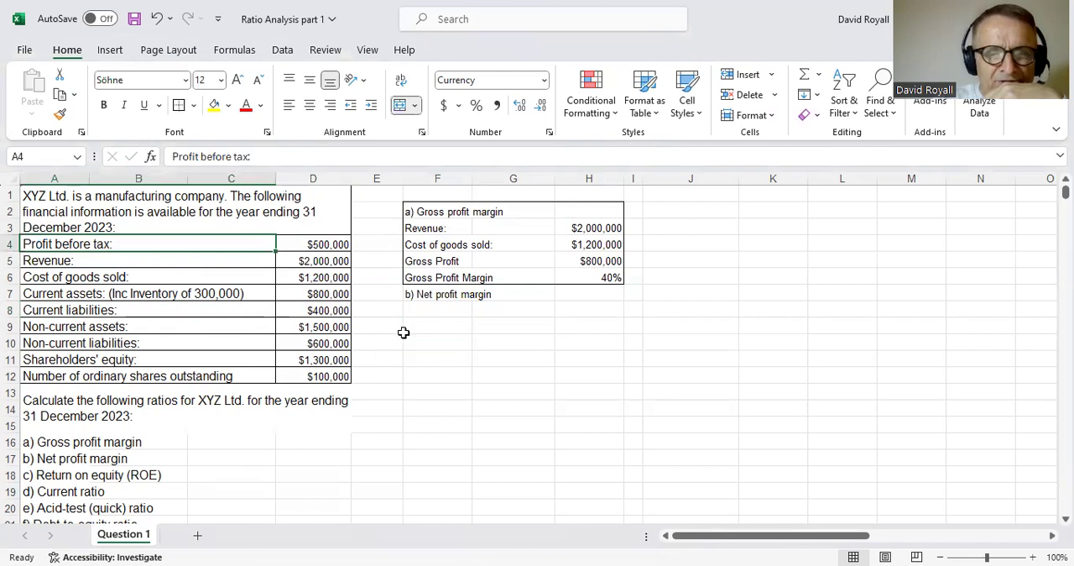
- Link the revenue row of the net profit margin working to the one above, with =F3 in F8 and =H3 in H8
click(441, 307)
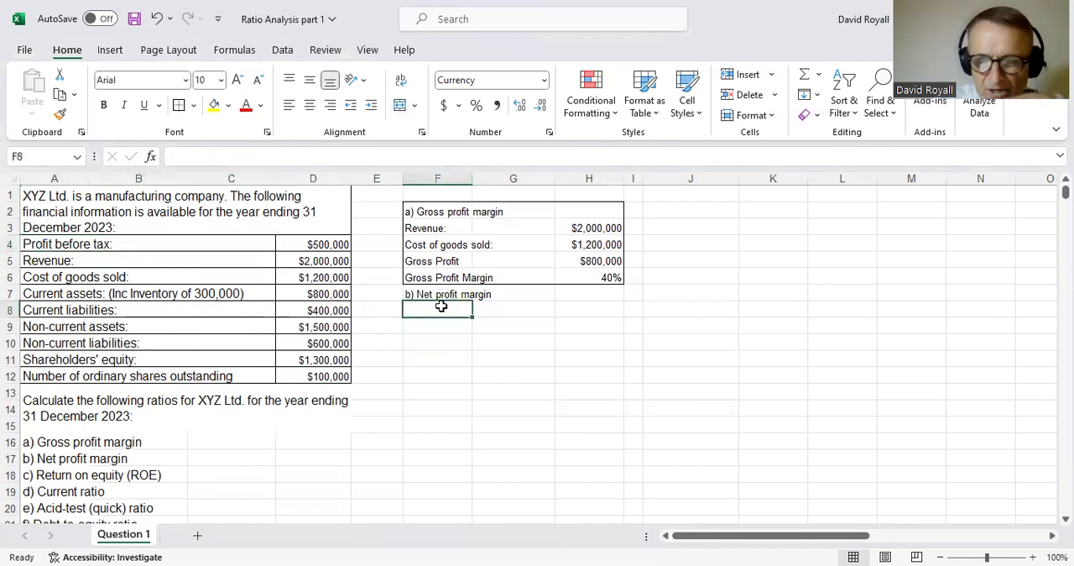
text(=)
click(427, 230)
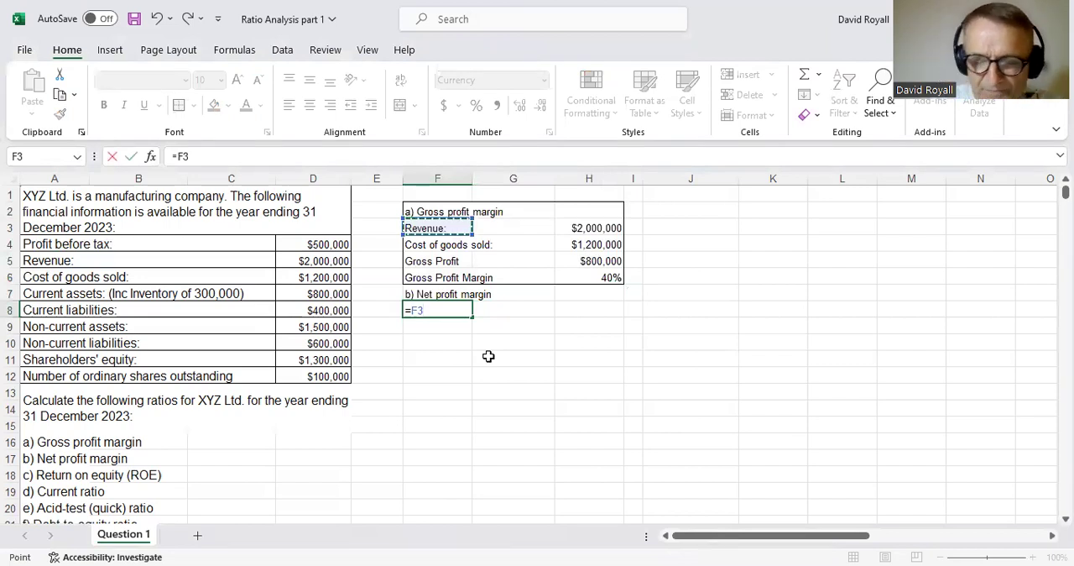
key(Return)
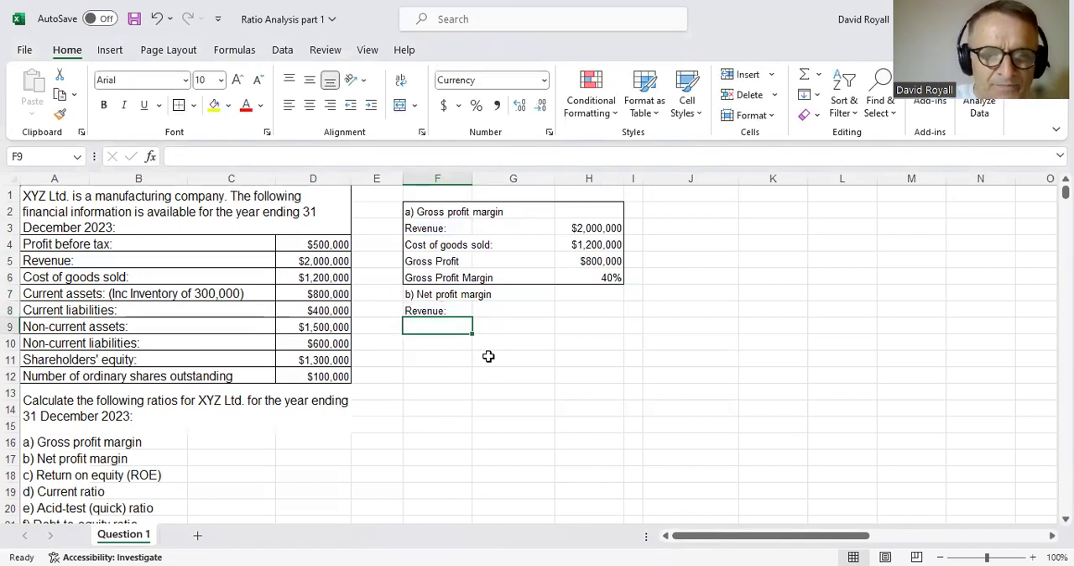
click(601, 311)
text(=)
click(591, 231)
key(Return)
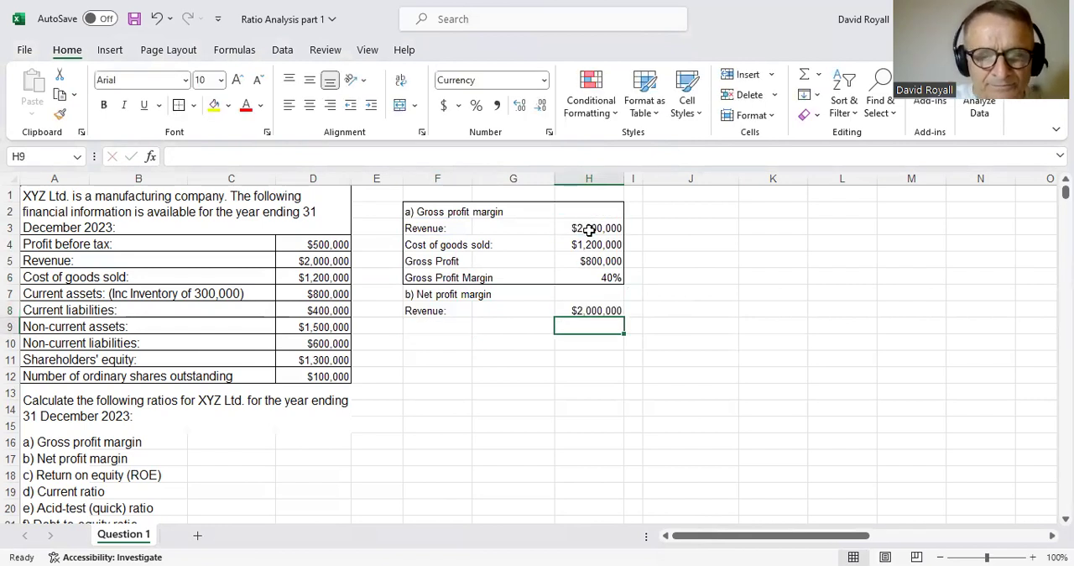
click(463, 332)
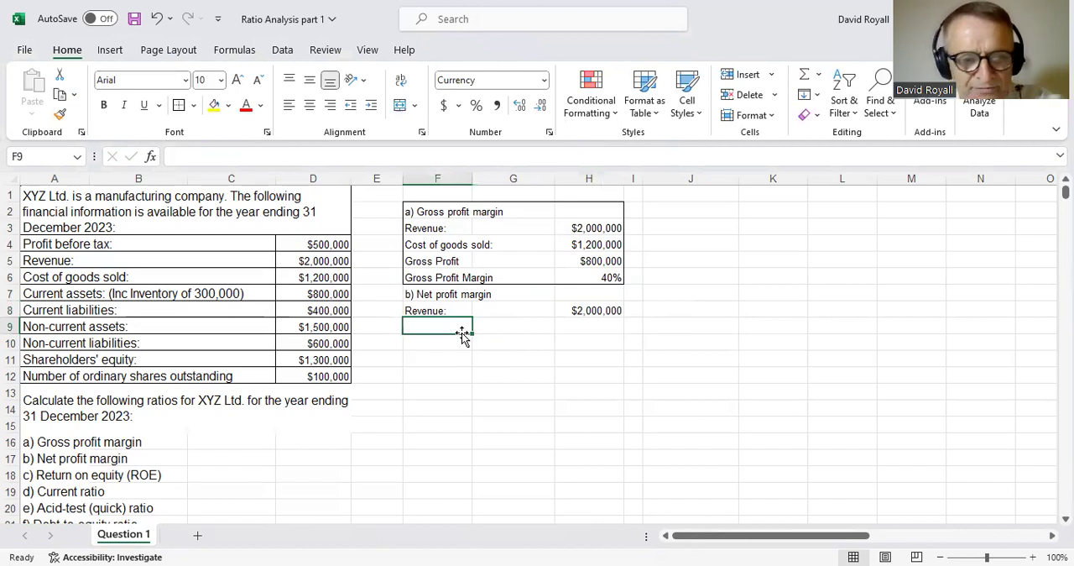
text(=)
click(337, 246)
key(Return)
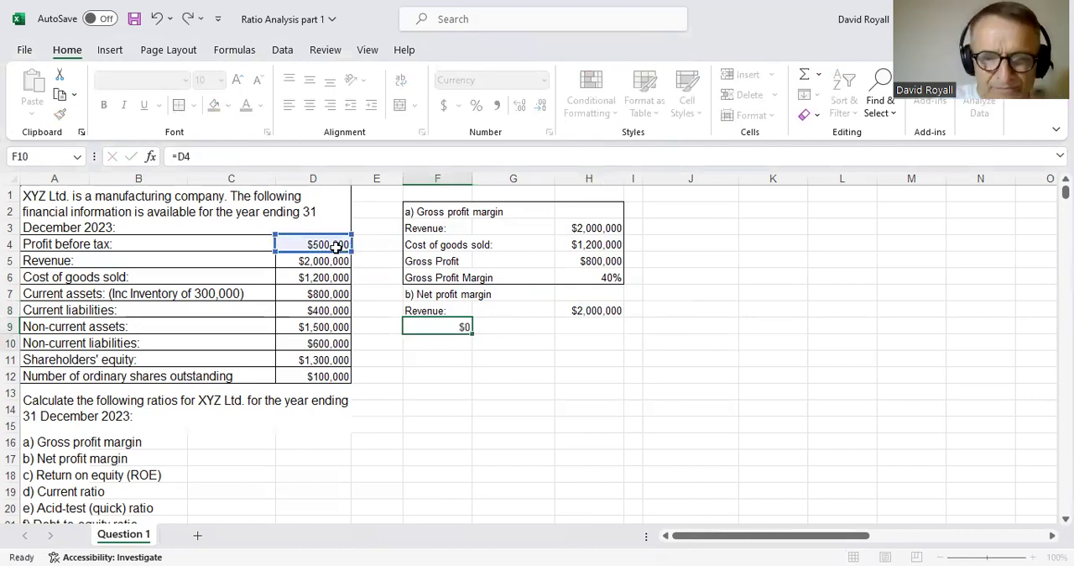
key(Up)
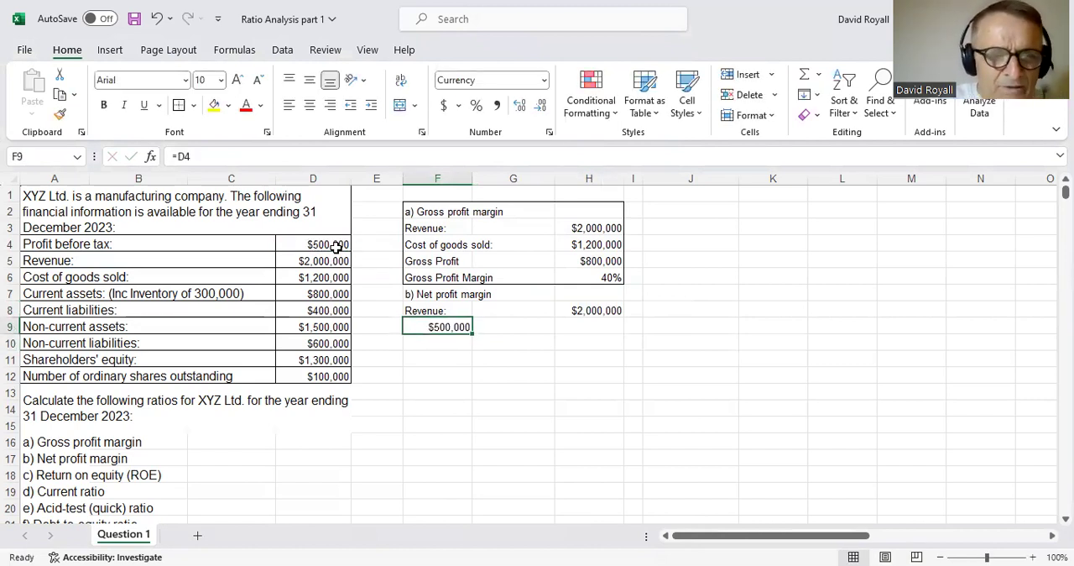
- Link F9 to the "Profit before tax:" label in A4 and H9 to its amount in D4
text(=)
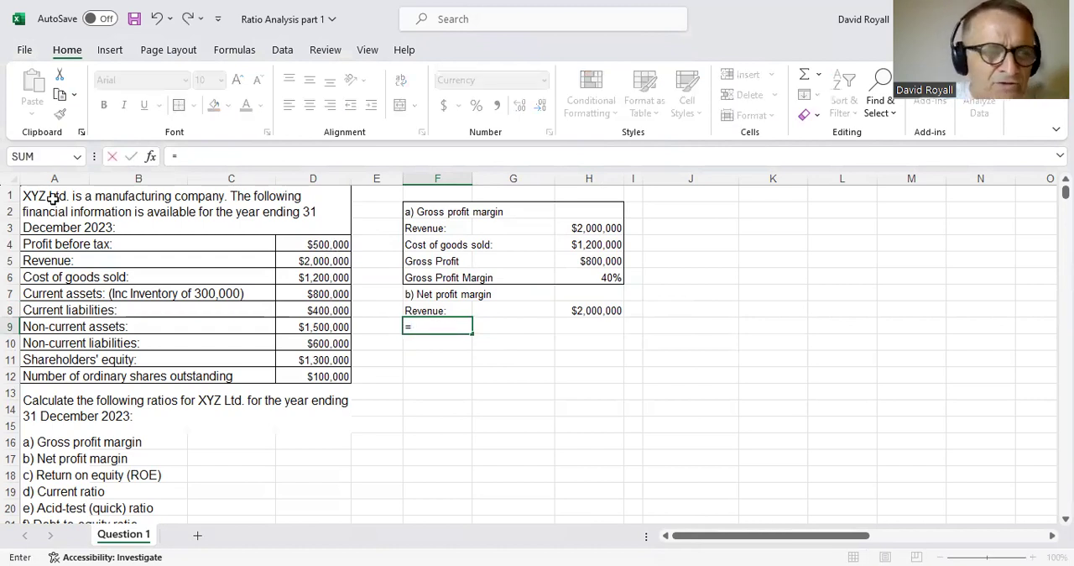
click(73, 245)
key(Return)
key(Up)
key(Right)
key(Right)
text(=)
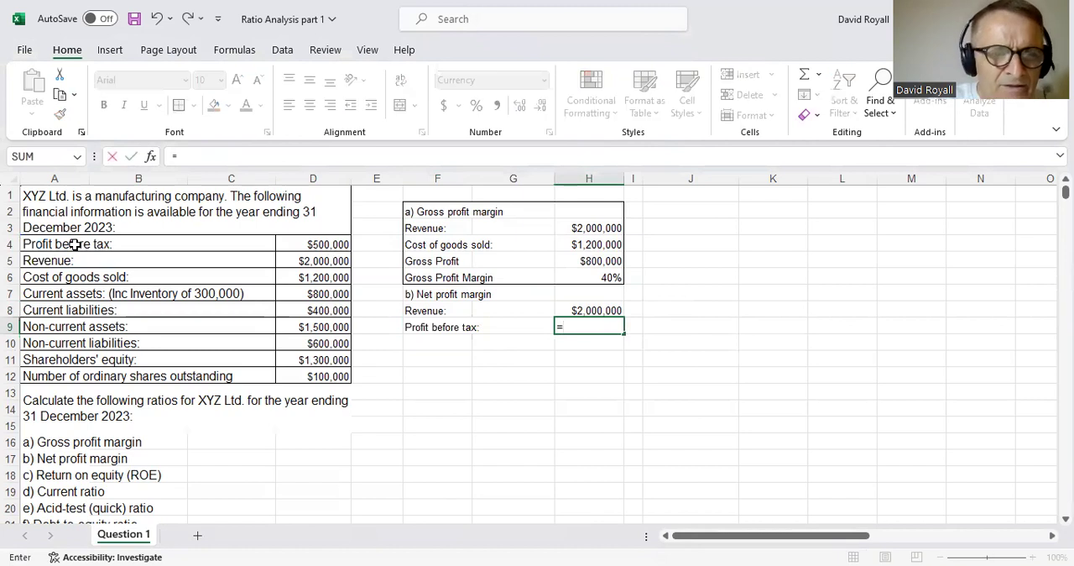
click(304, 244)
key(Return)
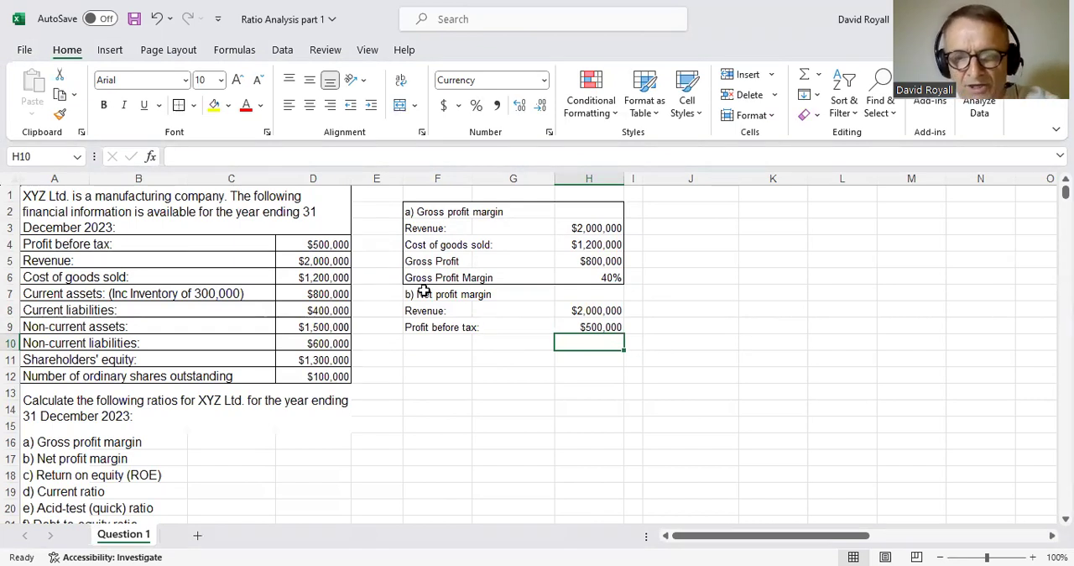
- Calculate the net profit margin in H10 with =H9/H8 and format the cell as a percentage
text(=)
click(591, 327)
text(/)
click(591, 309)
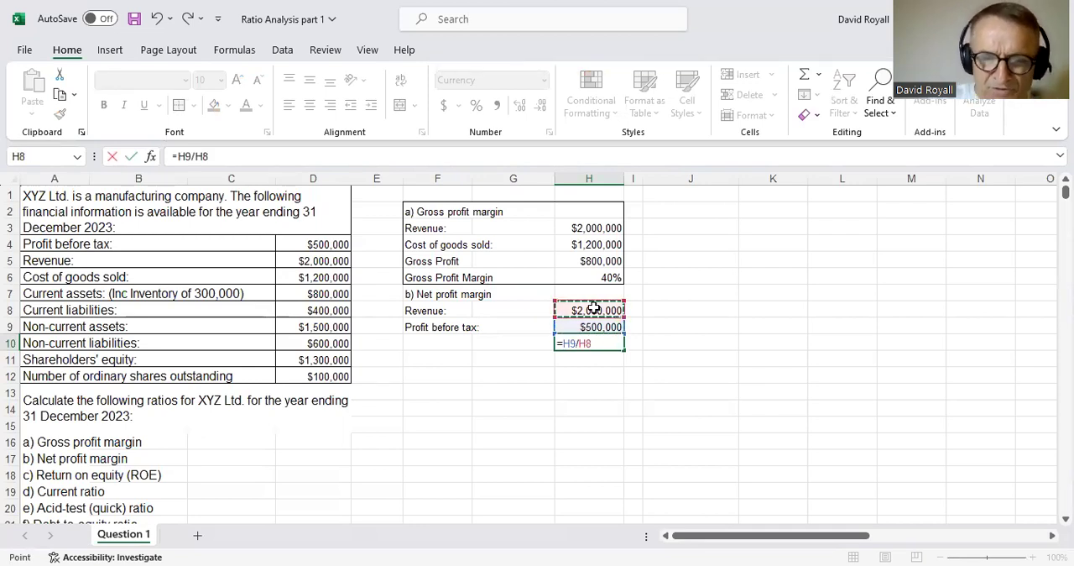
key(Return)
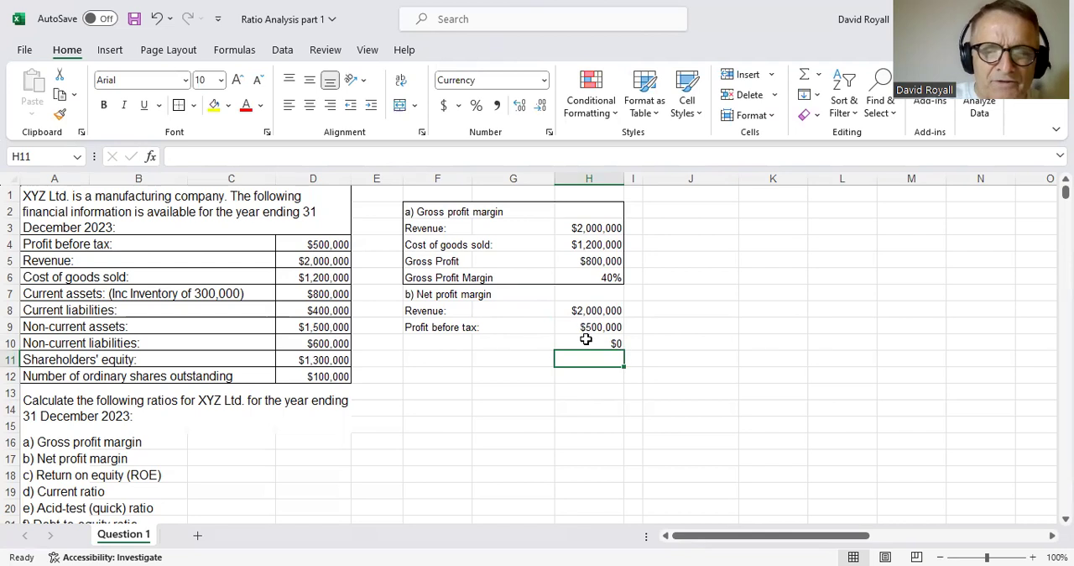
click(586, 339)
click(476, 105)
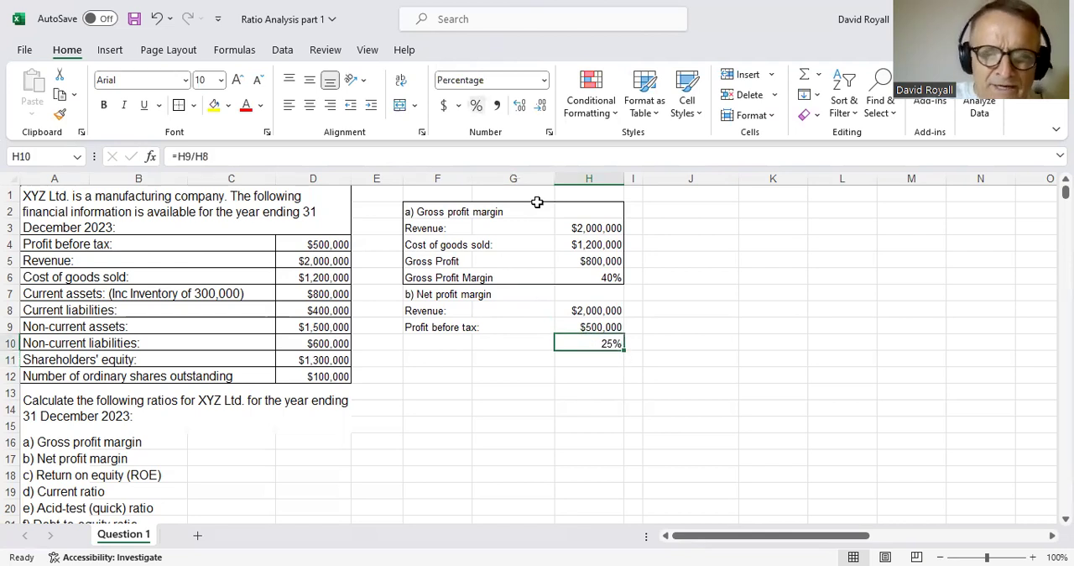
- Put an outside border around the net profit margin working in F7:H10
drag(440, 297, 601, 341)
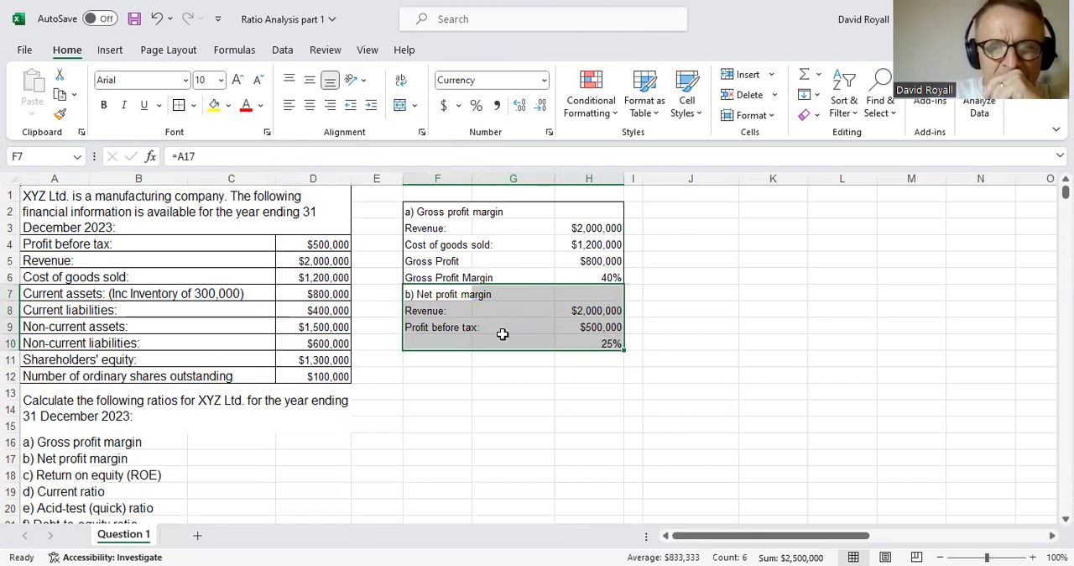
click(625, 419)
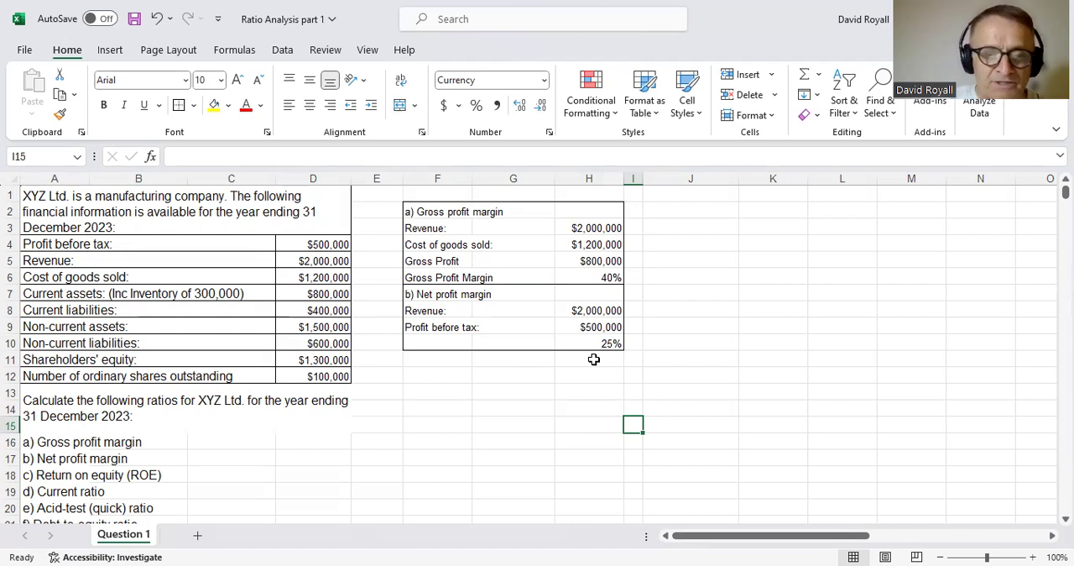
- Label the row below the net profit margin working "Expenses" in F11
click(458, 369)
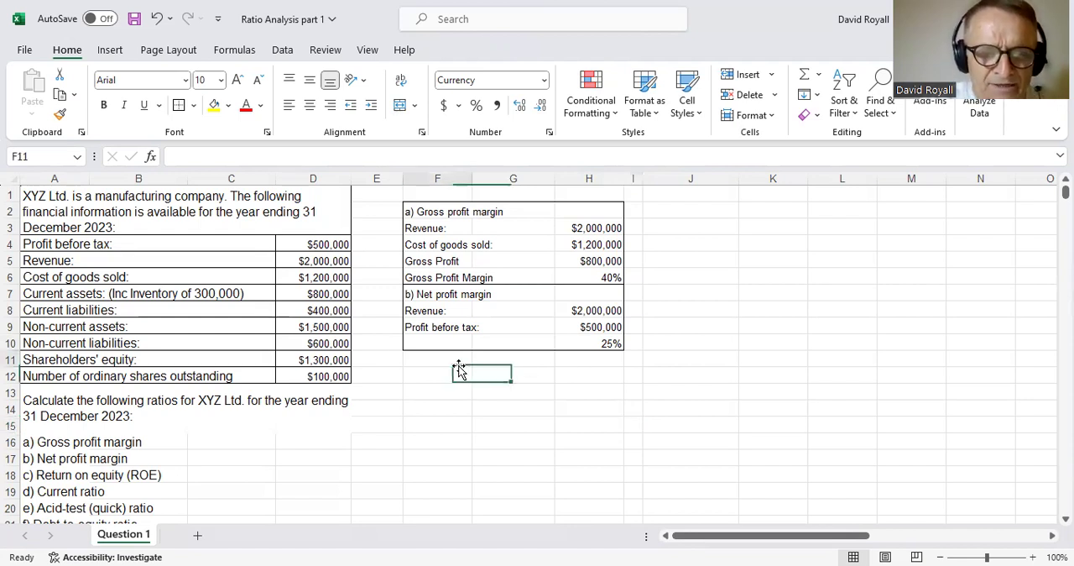
text(Expenses)
key(Tab)
key(Tab)
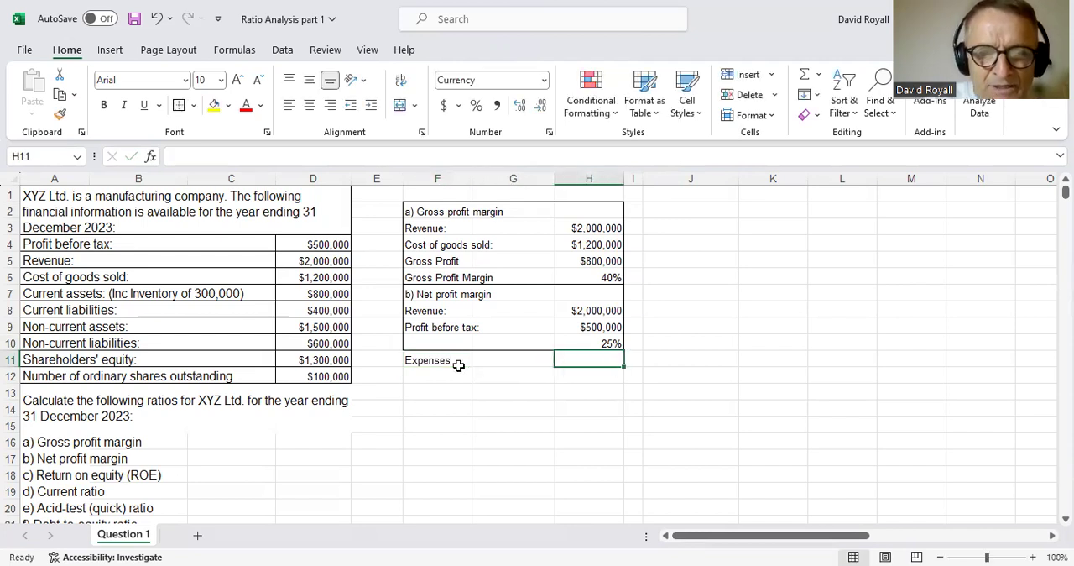
- Calculate the expenses in H11 as gross profit less profit before tax with =H5-H9
text(=)
key(Up)
key(Up)
key(Up)
key(Up)
key(Up)
key(Up)
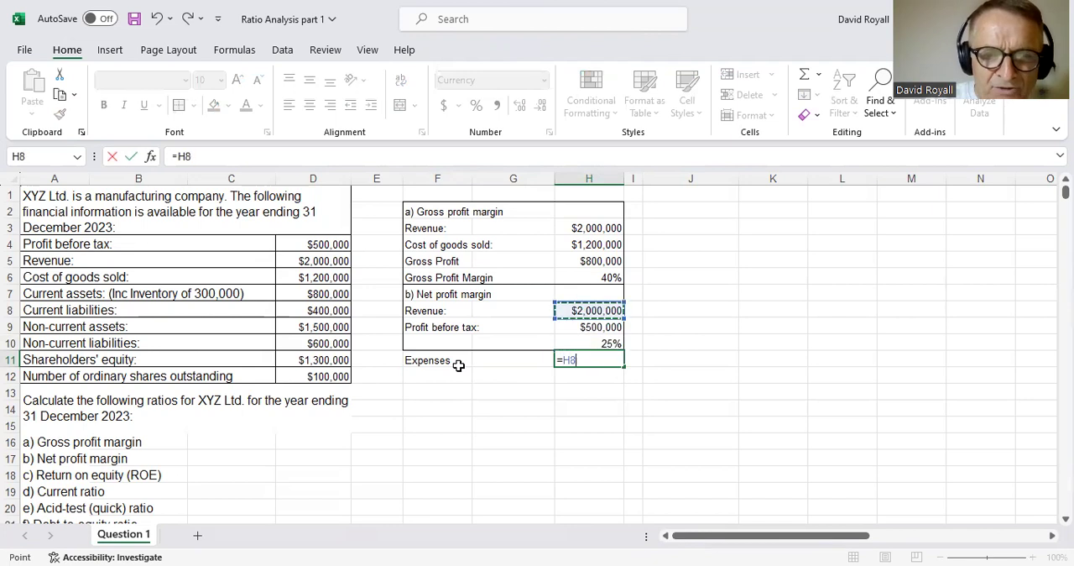
text(-)
key(Up)
key(Up)
key(Return)
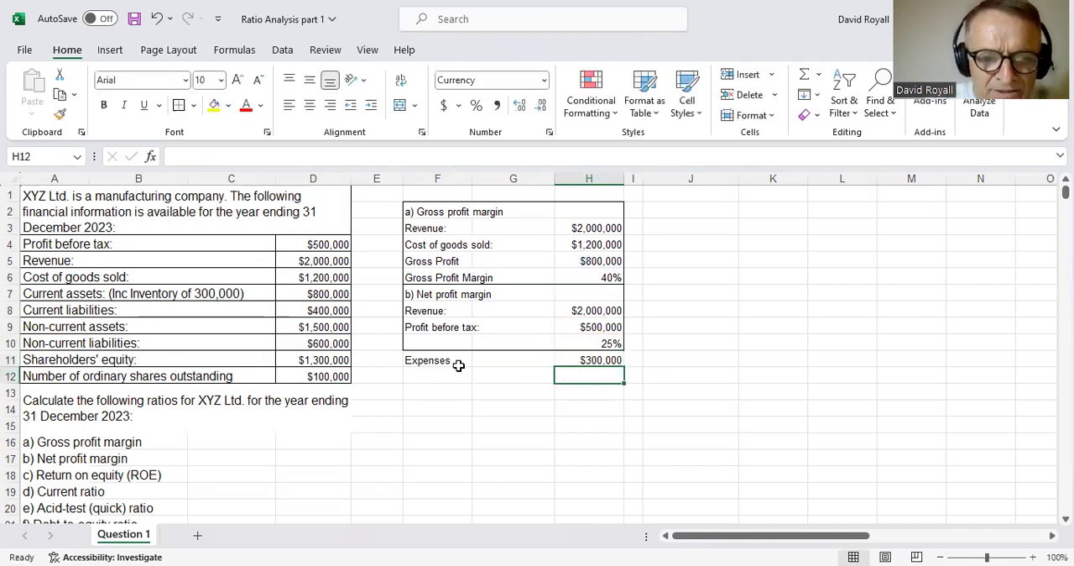
- Put an outside border around the expenses row in F11:H11
key(Up)
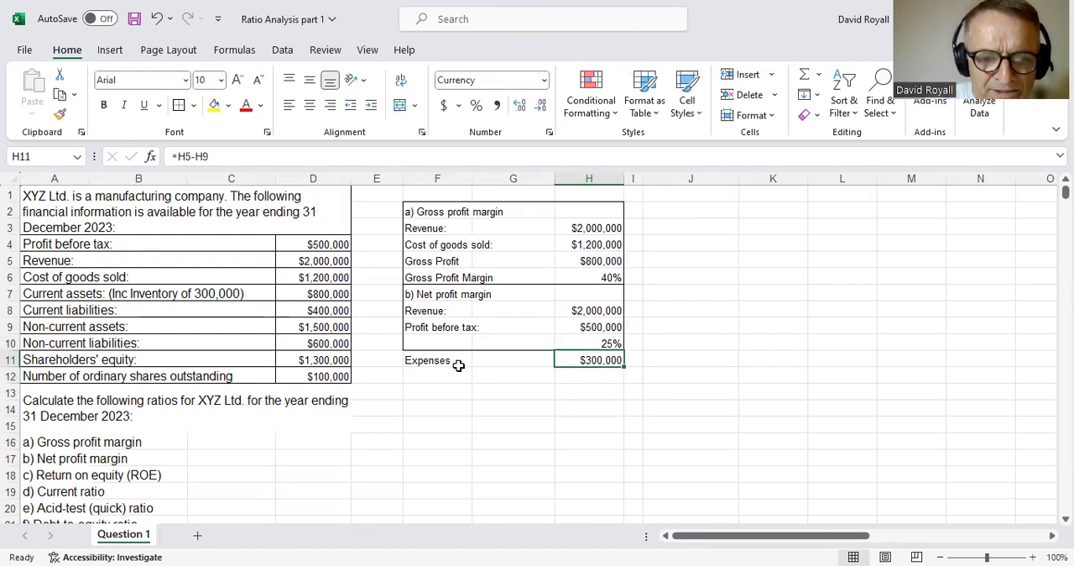
shift+click(459, 365)
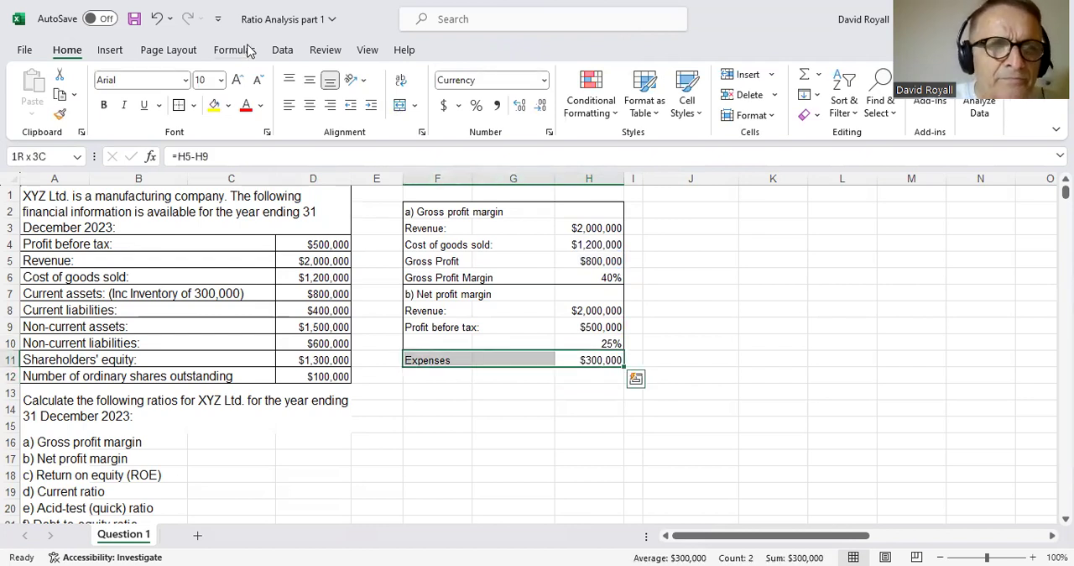
click(449, 389)
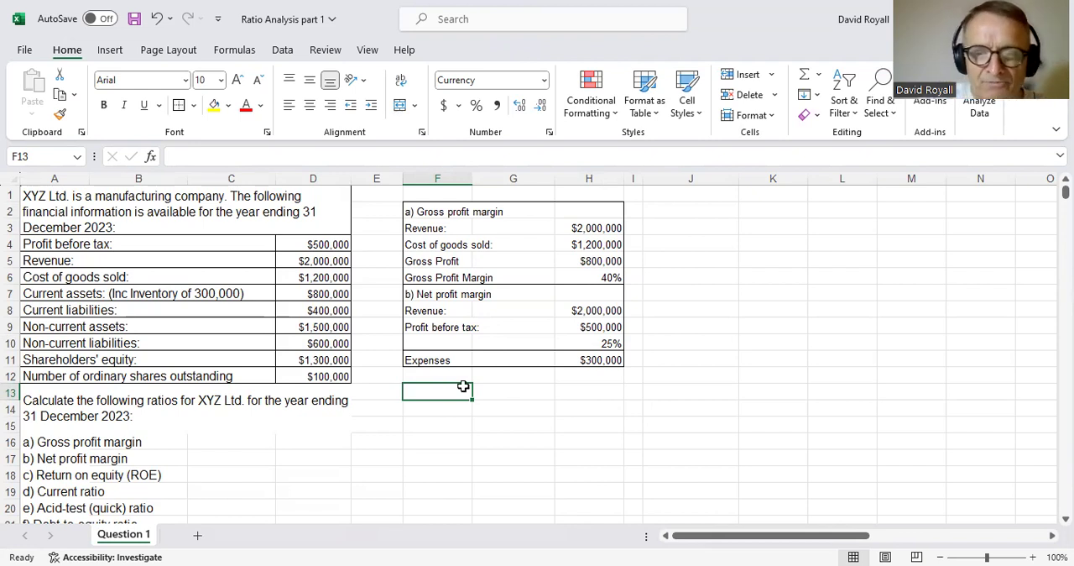
- Label the margin row of the net profit working "Net Profit Margin" in F10
drag(609, 343, 482, 341)
click(464, 341)
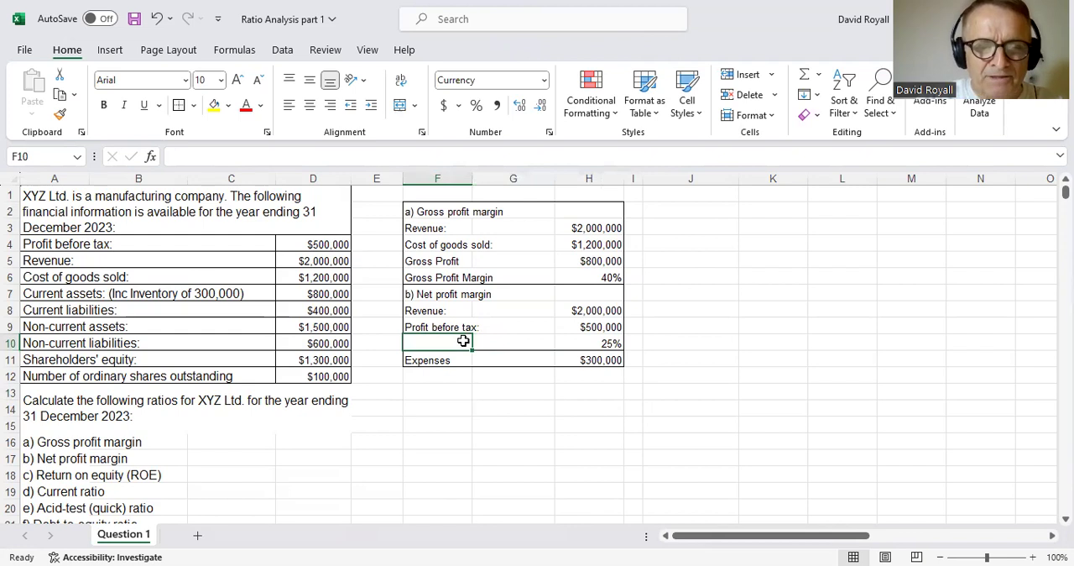
text(Net Profit)
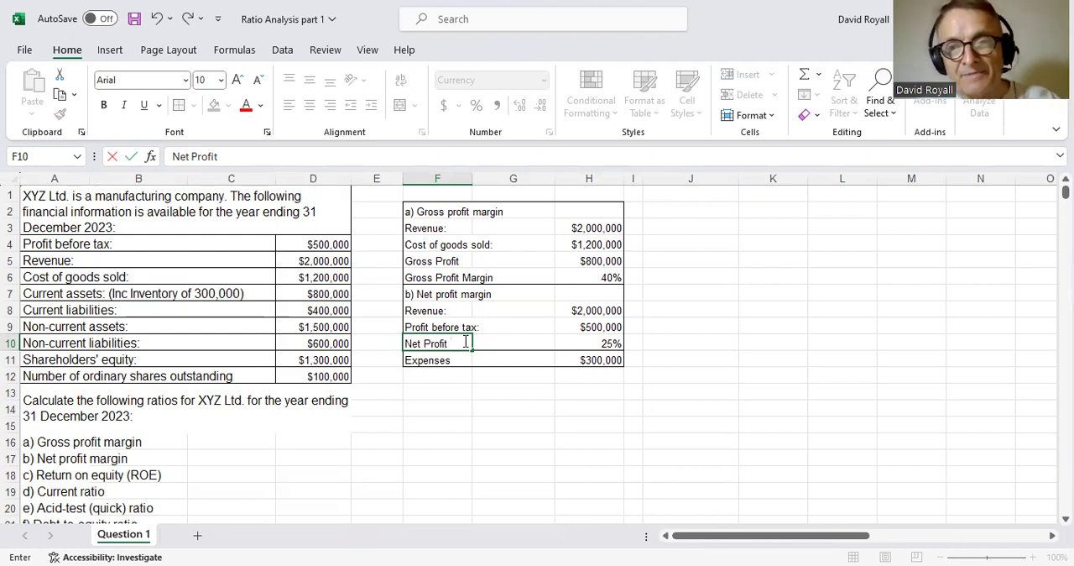
text(Margin)
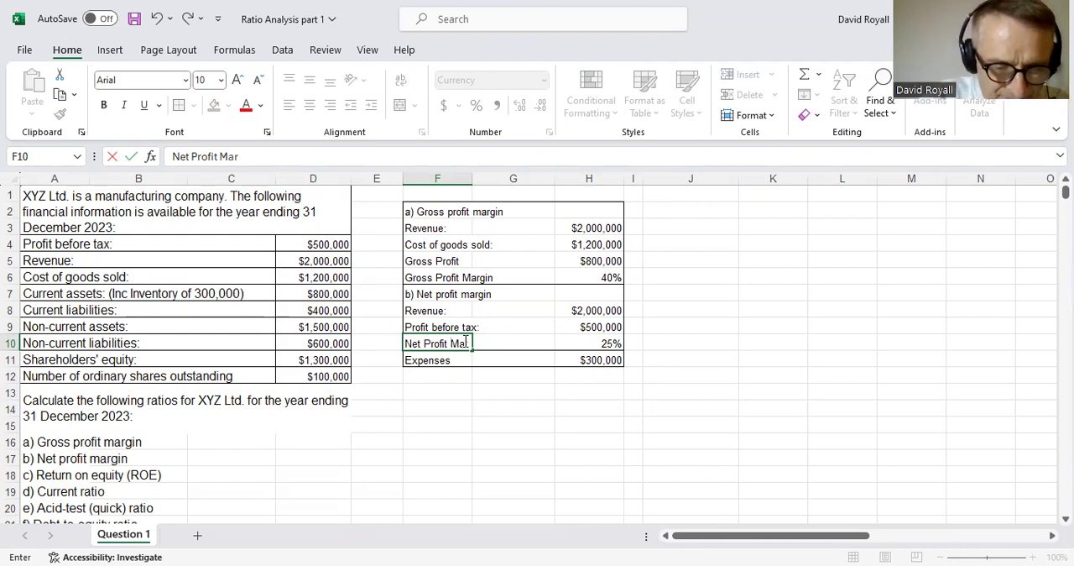
key(Return)
key(Down)
key(Down)
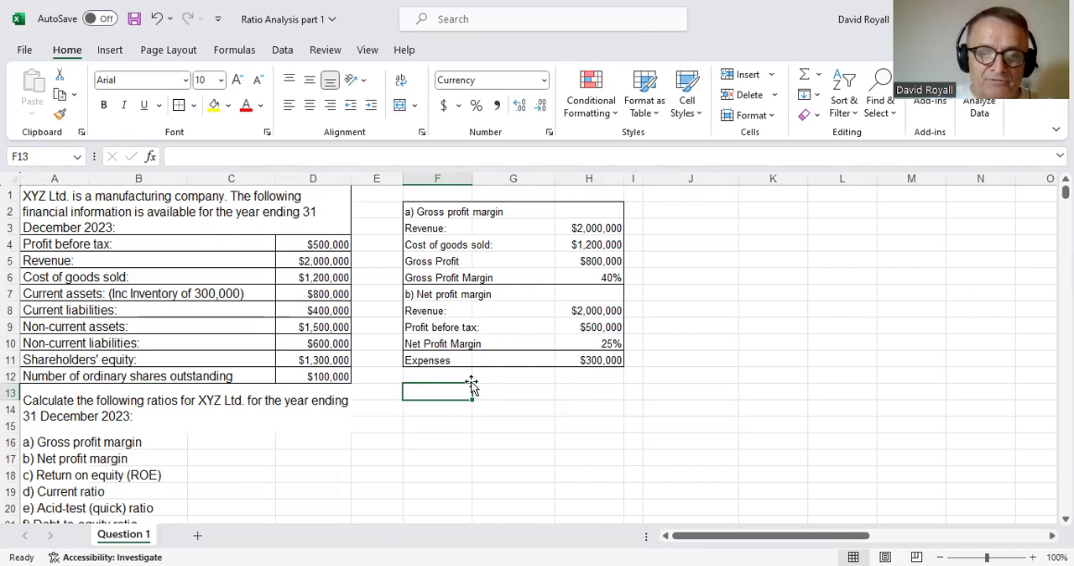
drag(600, 344, 451, 344)
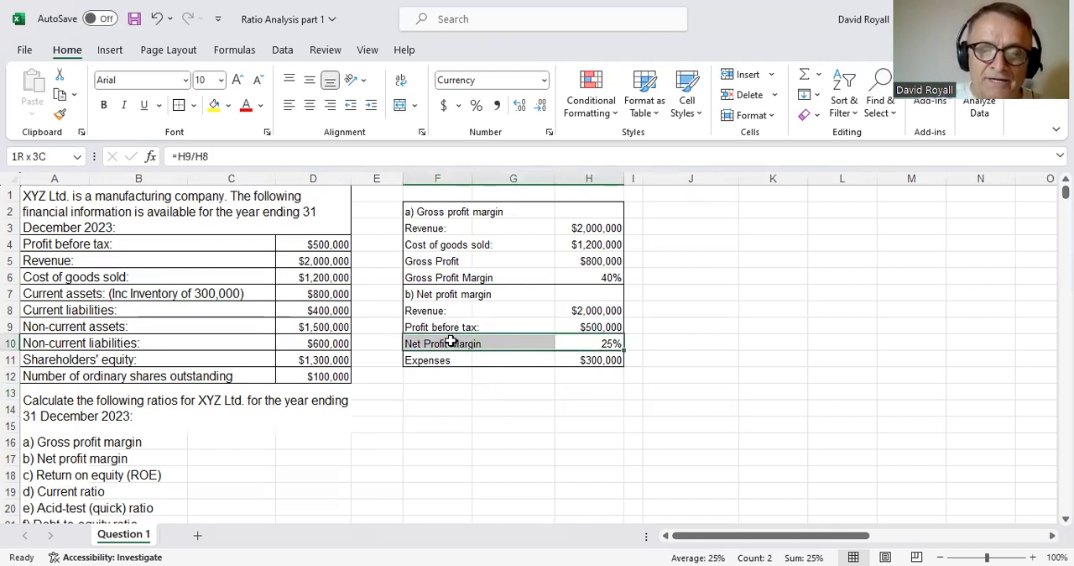
click(609, 345)
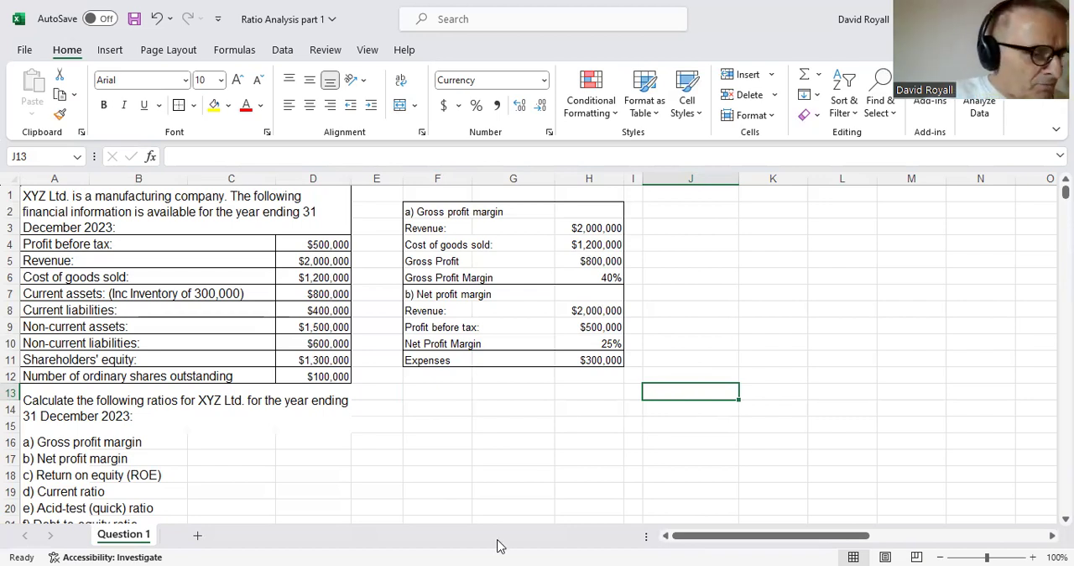
- Link cell F12 to the "c) Return on equity (ROE)" heading in A18
click(446, 378)
text(=)
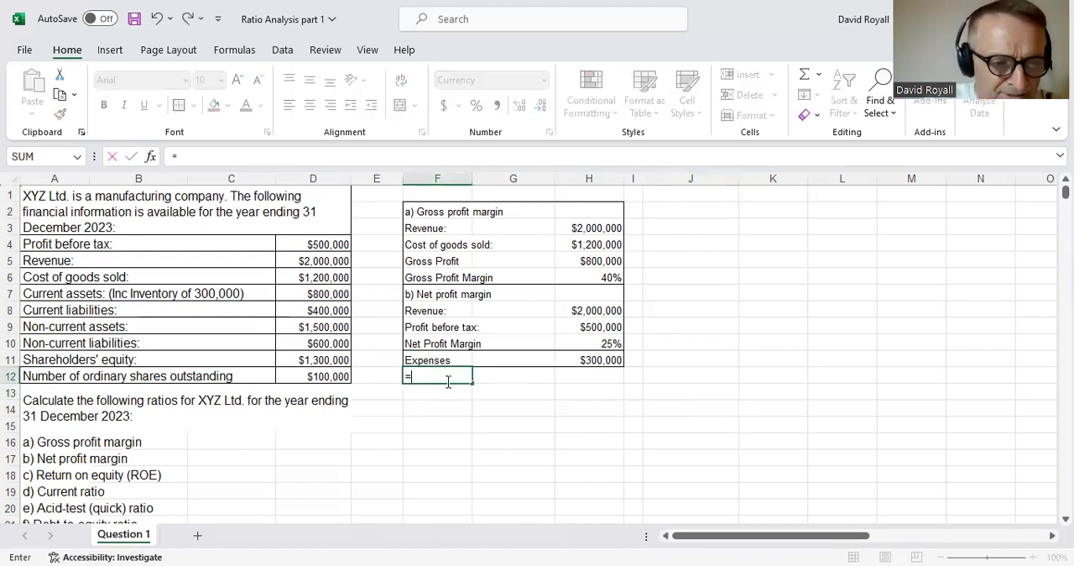
click(35, 474)
key(Return)
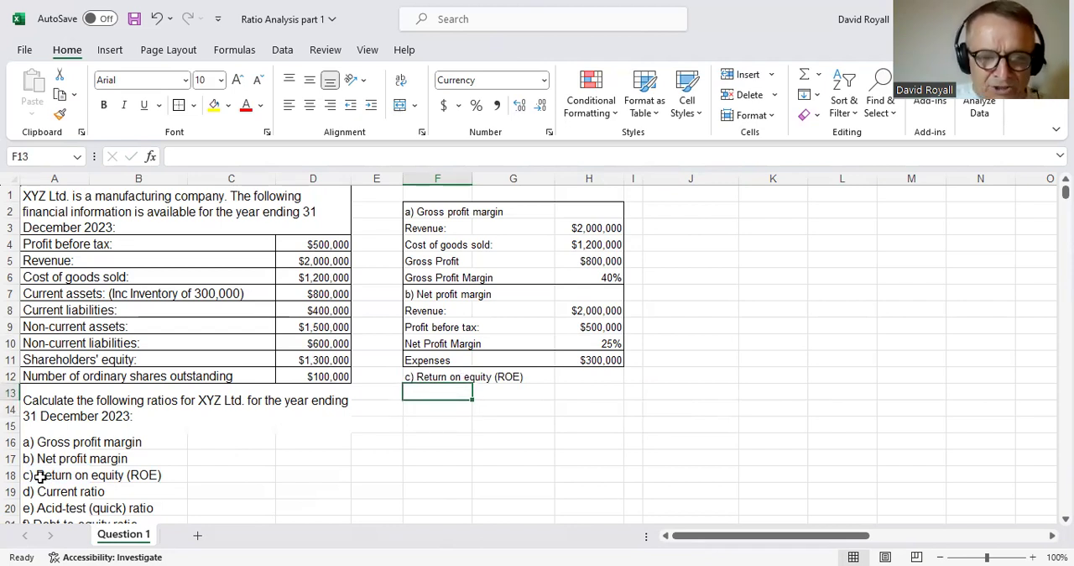
- Link cell F13 to the "Profit before tax:" label in A4 and select H13 in the same row
text(=)
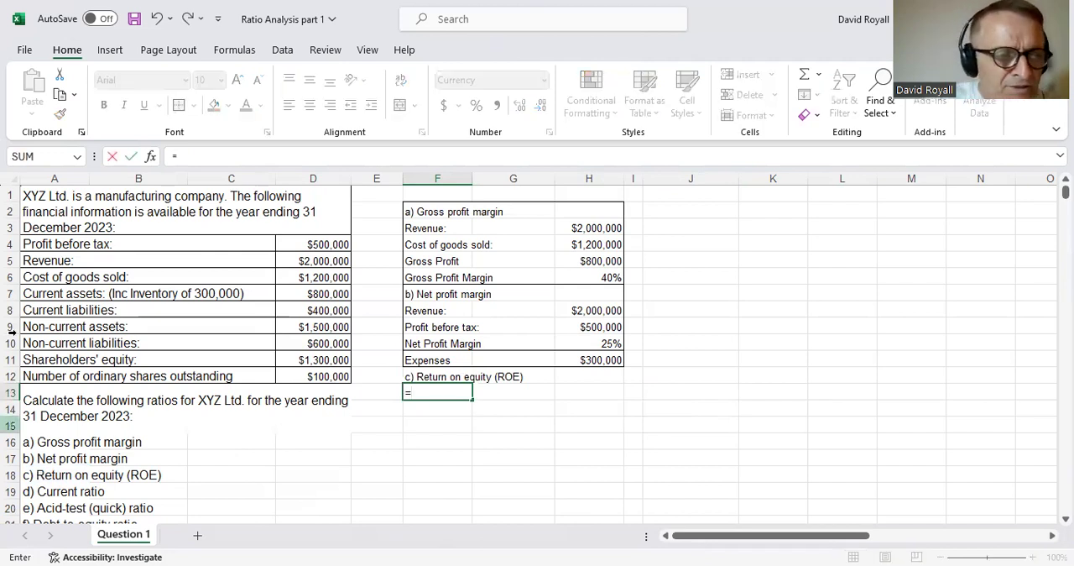
click(44, 244)
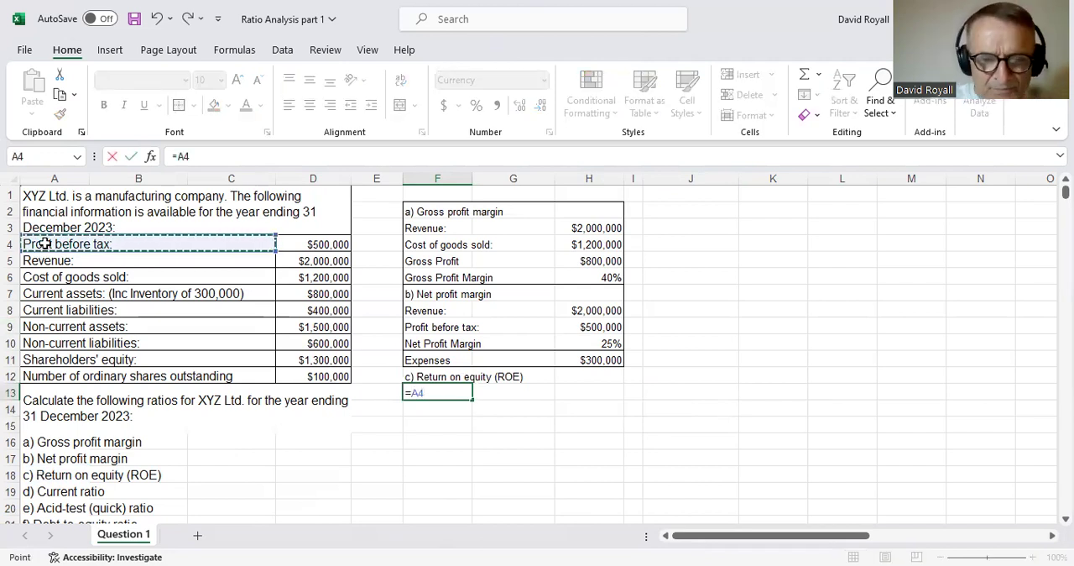
key(Return)
key(Up)
key(Right)
key(Right)
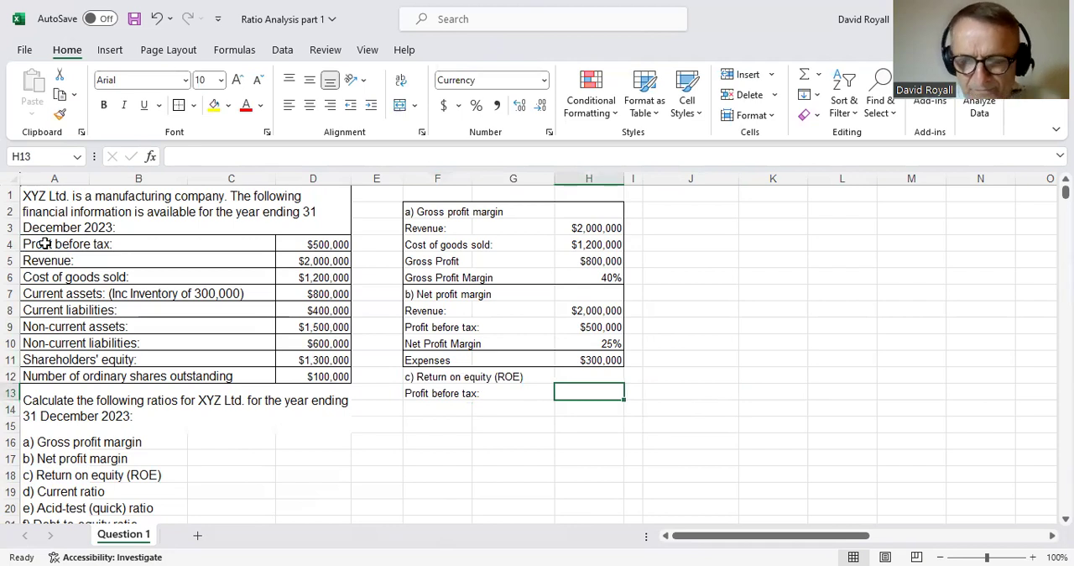
- Link cell H13 to the profit before tax amount in D4
text(=)
click(310, 248)
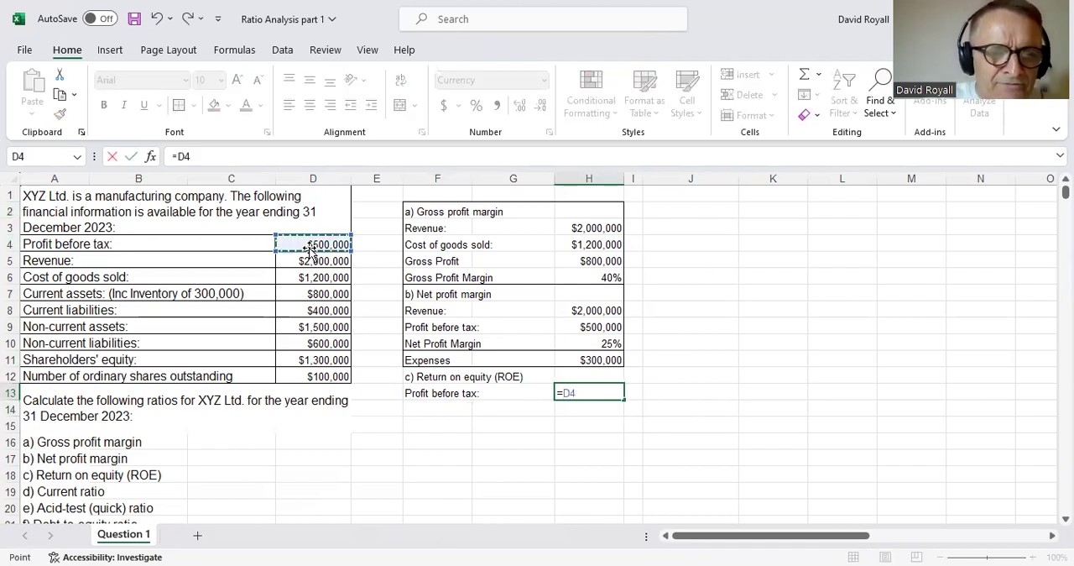
key(Return)
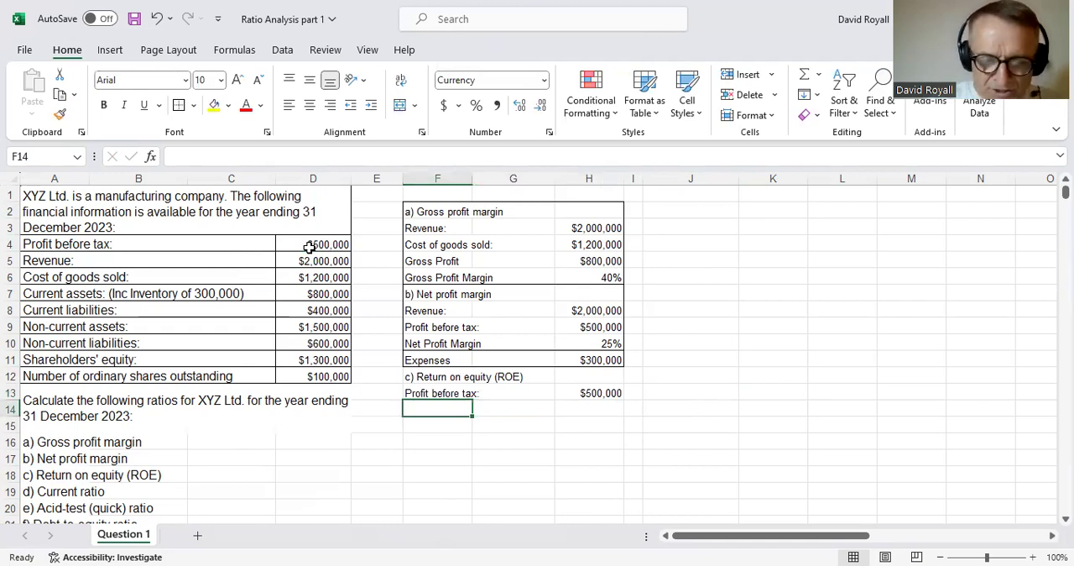
- Link cell F14 to the "Shareholders' equity:" label in A11 and select H14 in the same row
text(=)
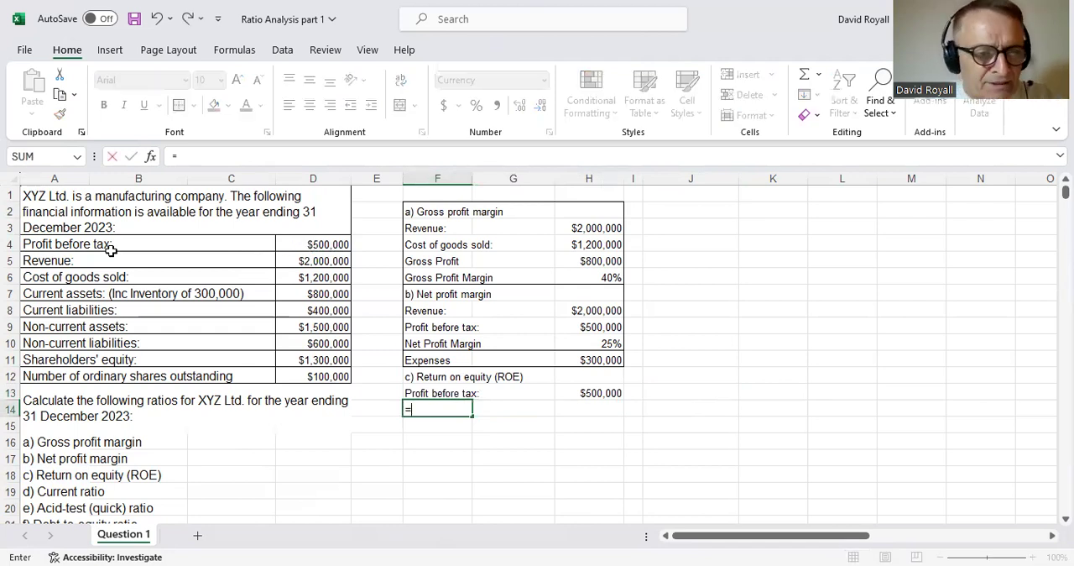
click(63, 362)
key(Return)
key(Up)
key(Right)
key(Right)
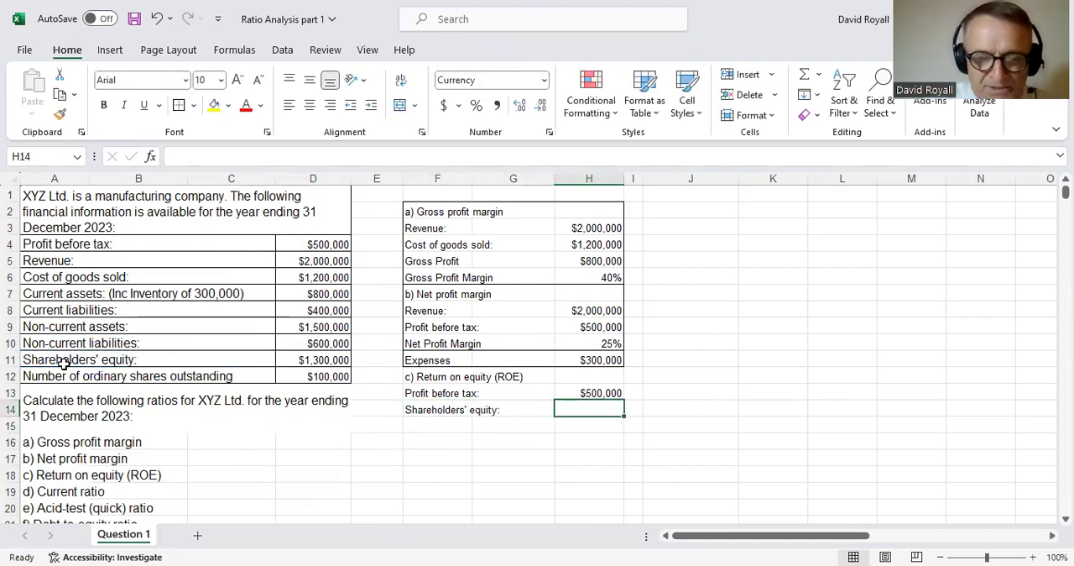
- Link cell H14 to the shareholders' equity amount in D11
text(=)
key(Left)
key(Left)
key(Left)
key(Left)
key(Up)
key(Up)
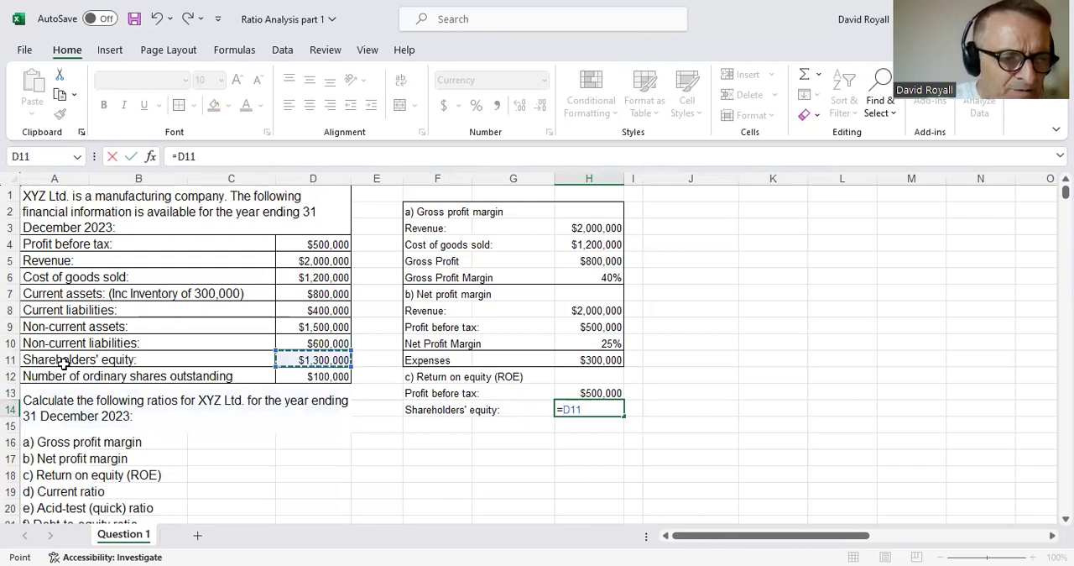
key(Return)
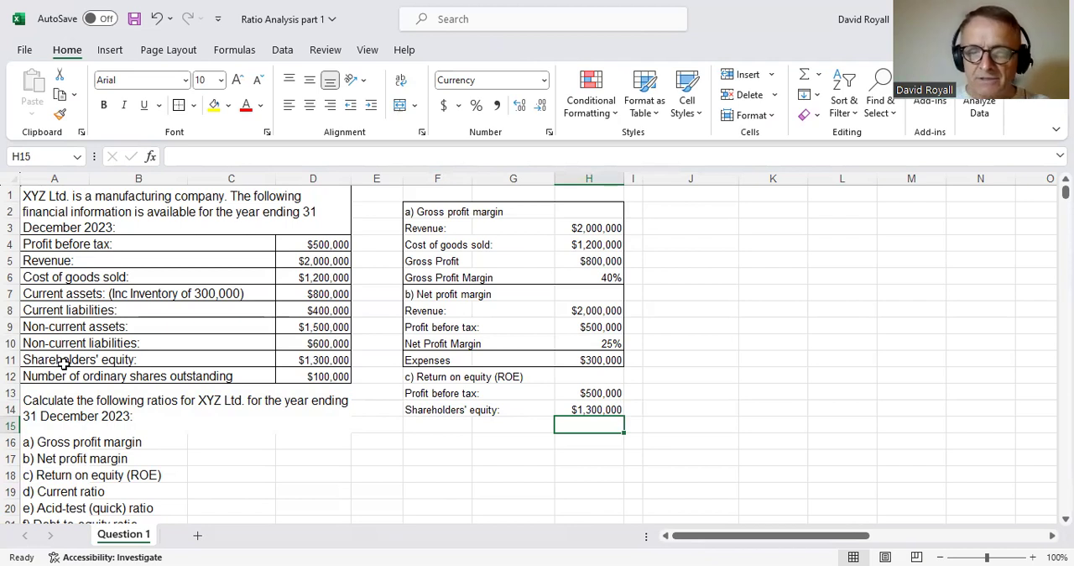
- Calculate the return on equity in H15 as H13/H14 and format it as a percentage
text(=)
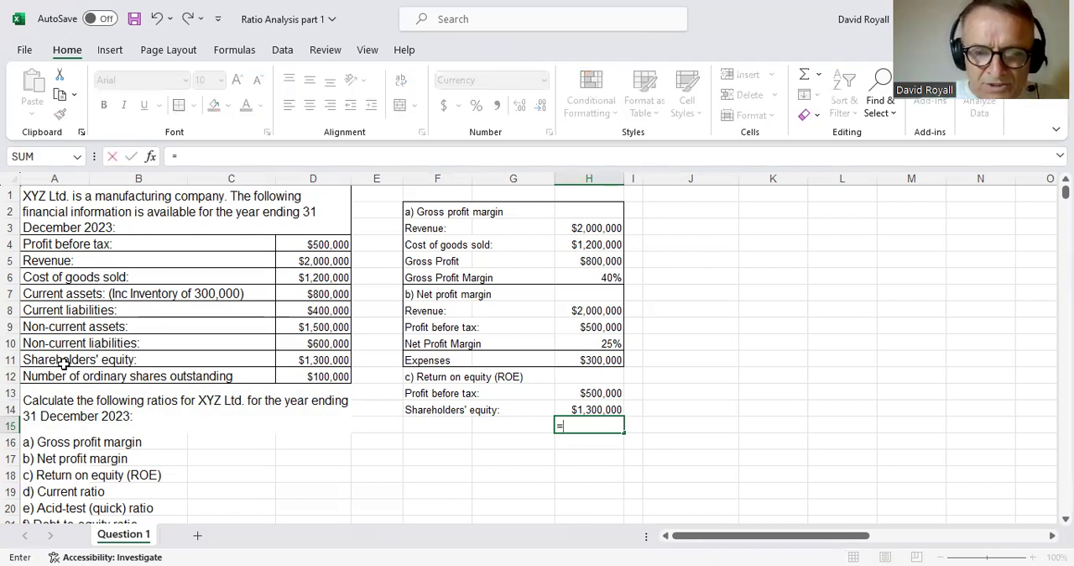
key(Up)
key(Up)
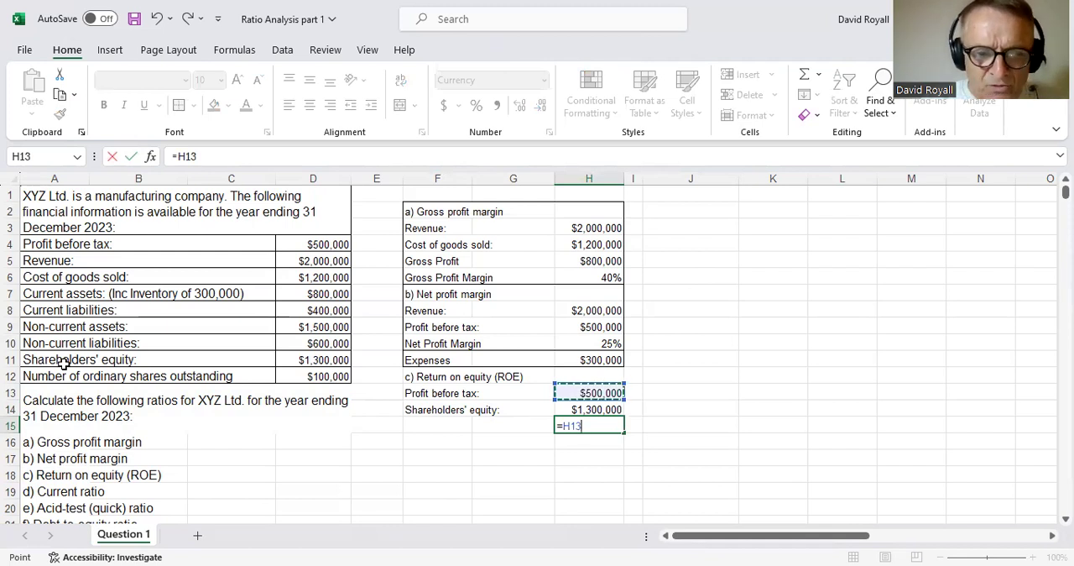
text(/)
key(Up)
key(ctrl+Return)
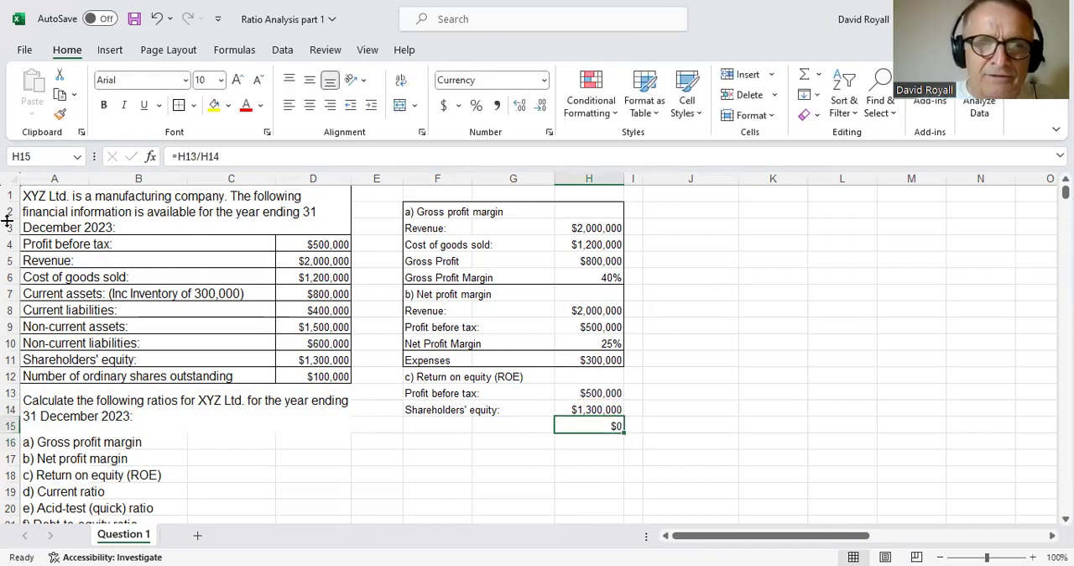
click(478, 111)
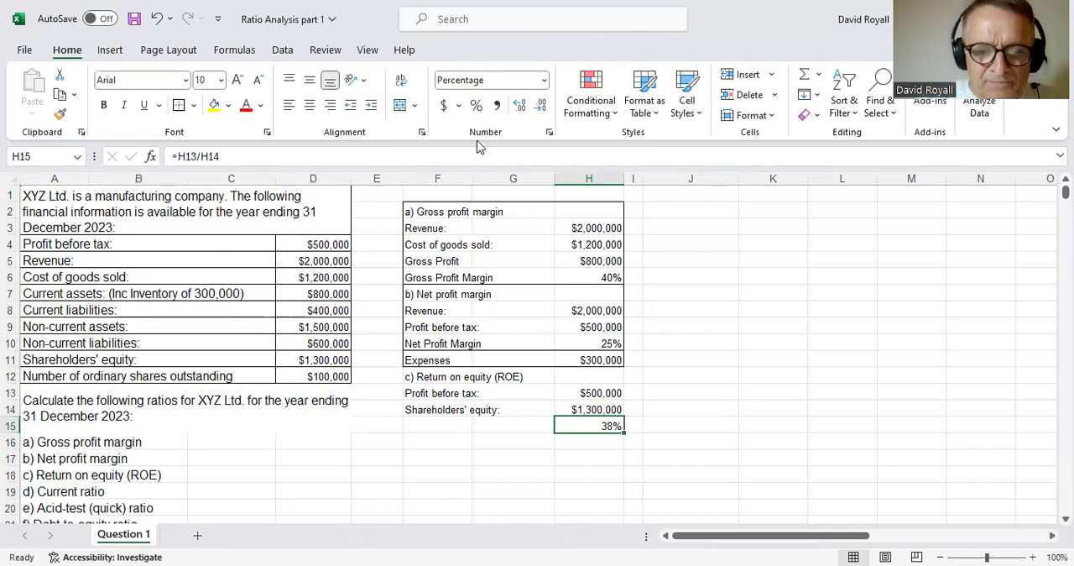
click(717, 446)
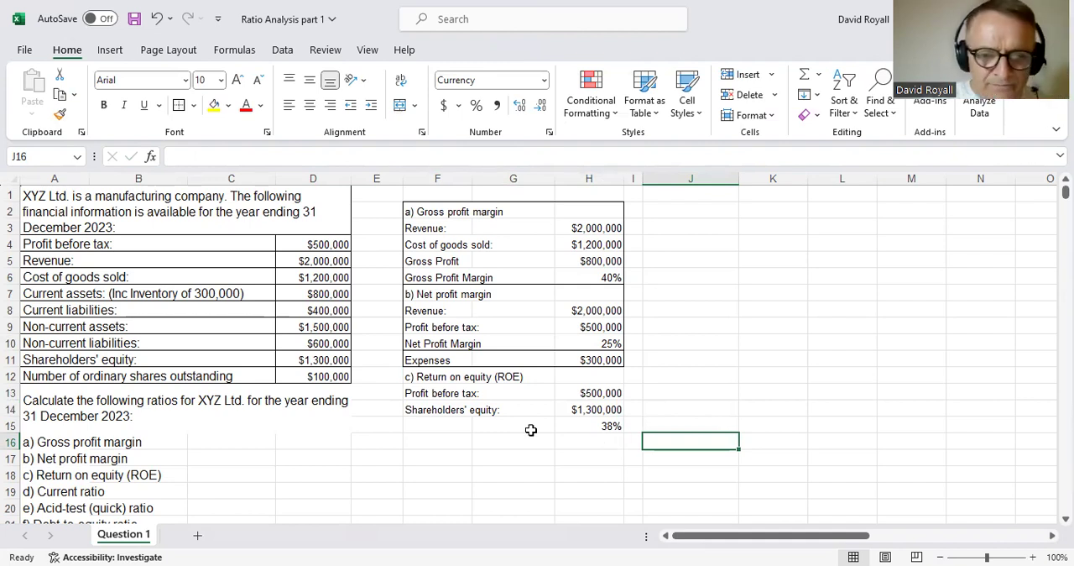
- Show the percentage in H15 with two decimal places and put an outside border around the return on equity working in F12:H15
click(596, 425)
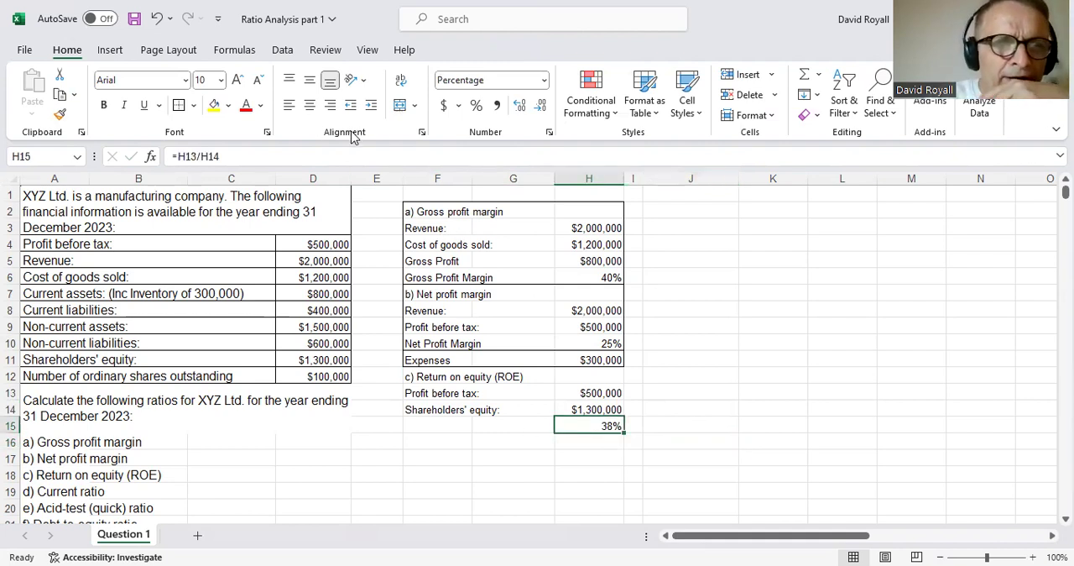
click(519, 108)
click(520, 107)
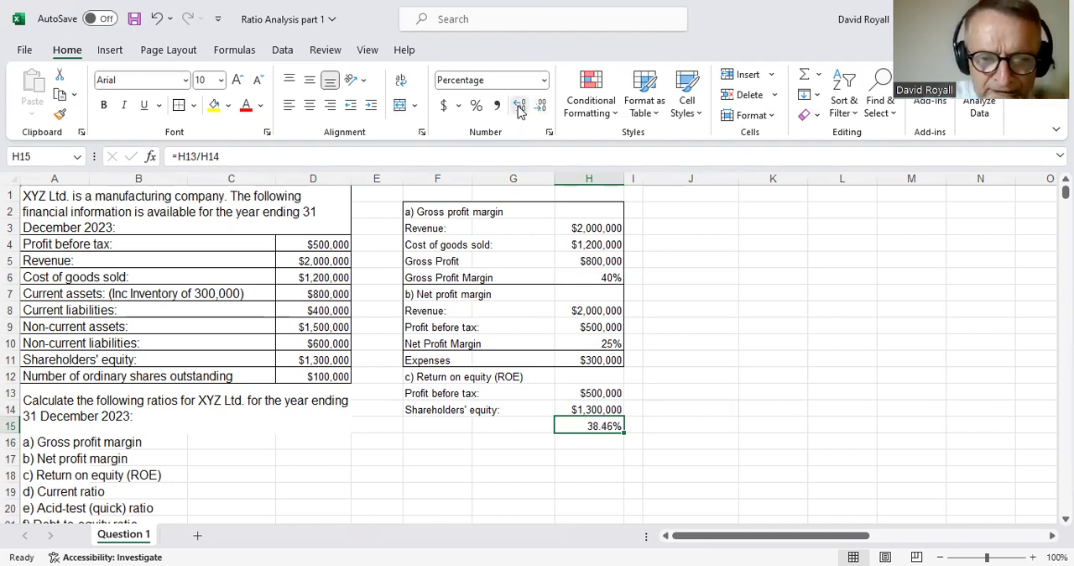
click(638, 474)
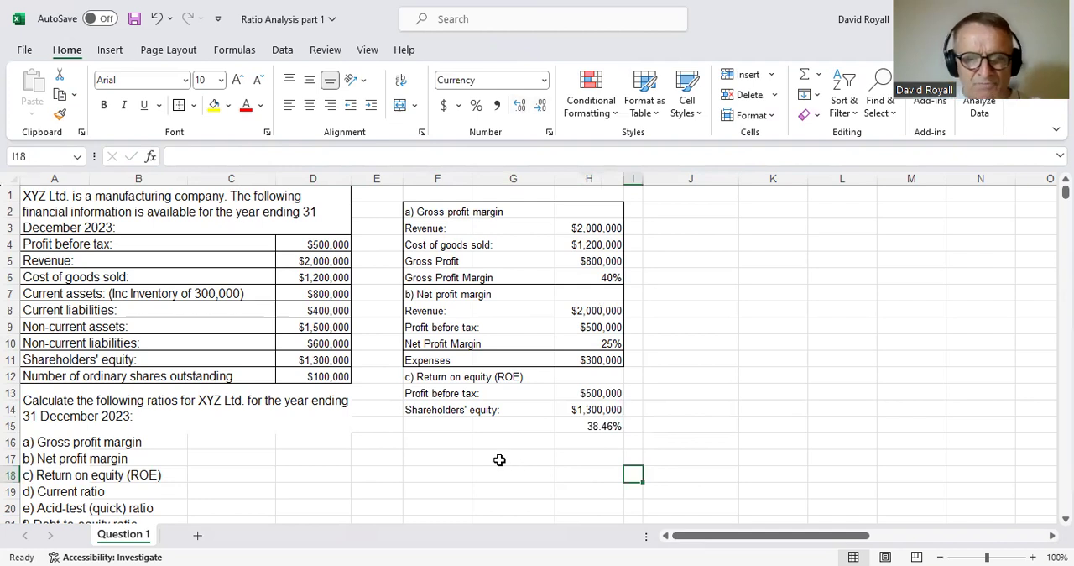
drag(470, 380, 592, 433)
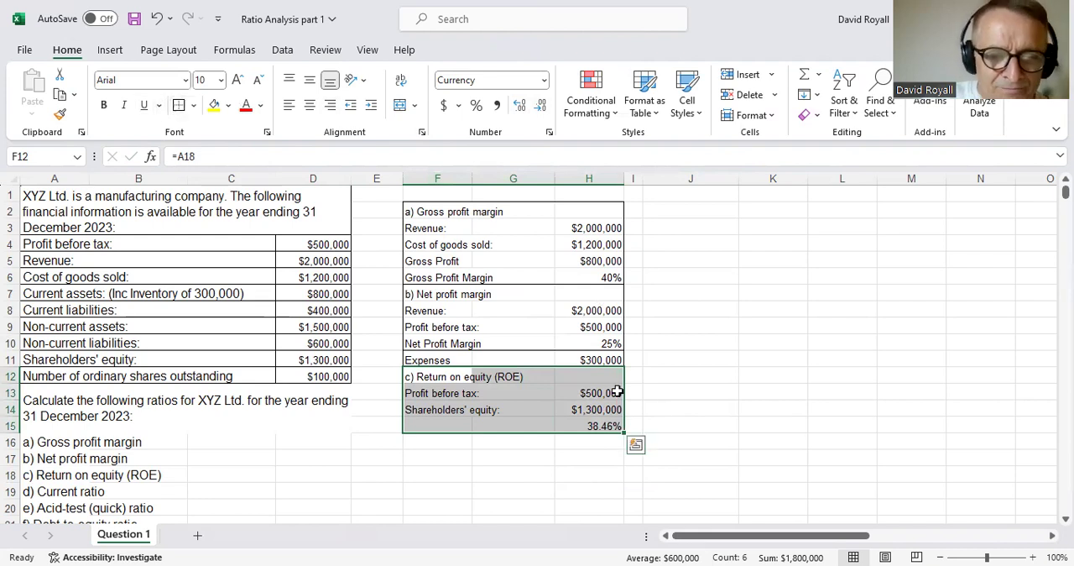
click(693, 424)
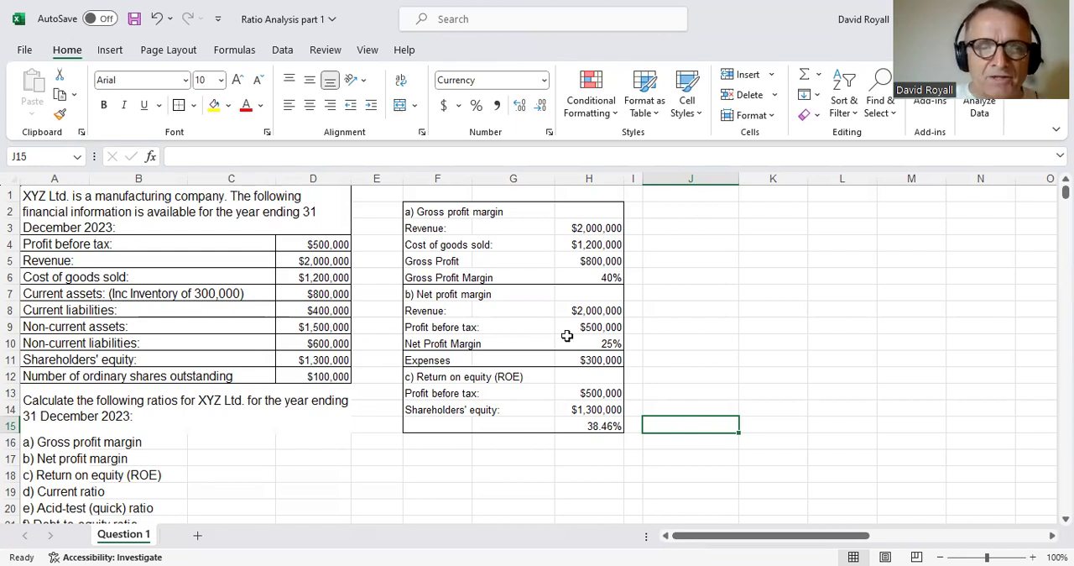
- Merge and centre F1:H1 above the workings and enter the title "PROFITABILITY RATIO/PERCENTAGES"
drag(439, 195, 591, 194)
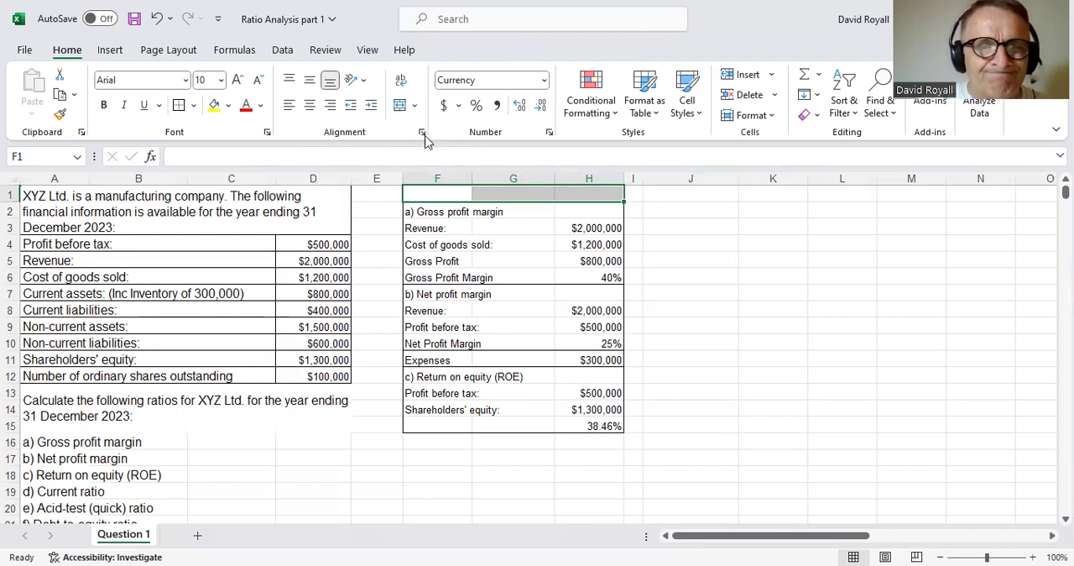
click(400, 106)
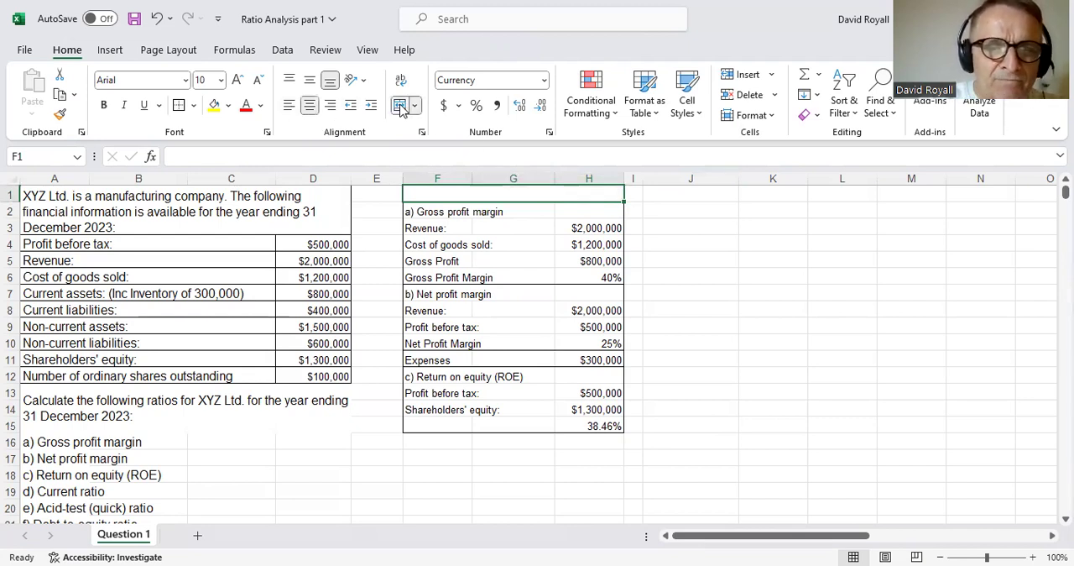
text(PROF)
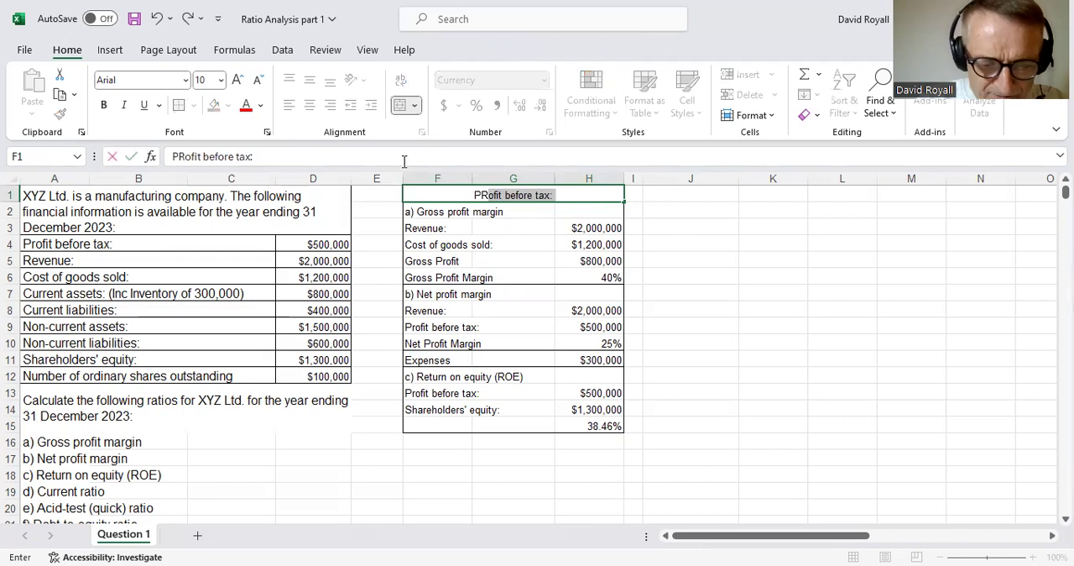
text(ITA)
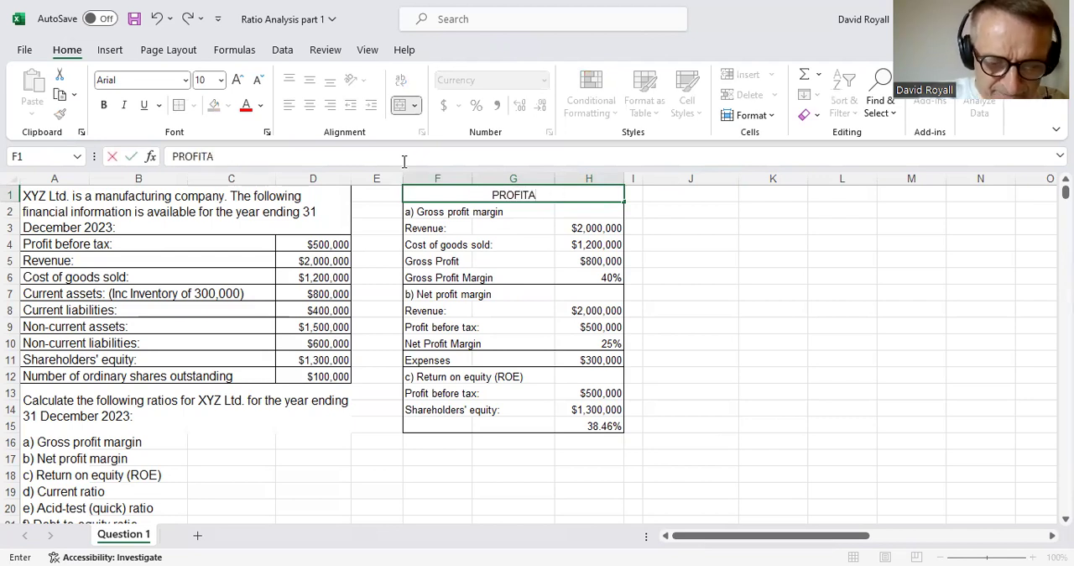
text(BILITY)
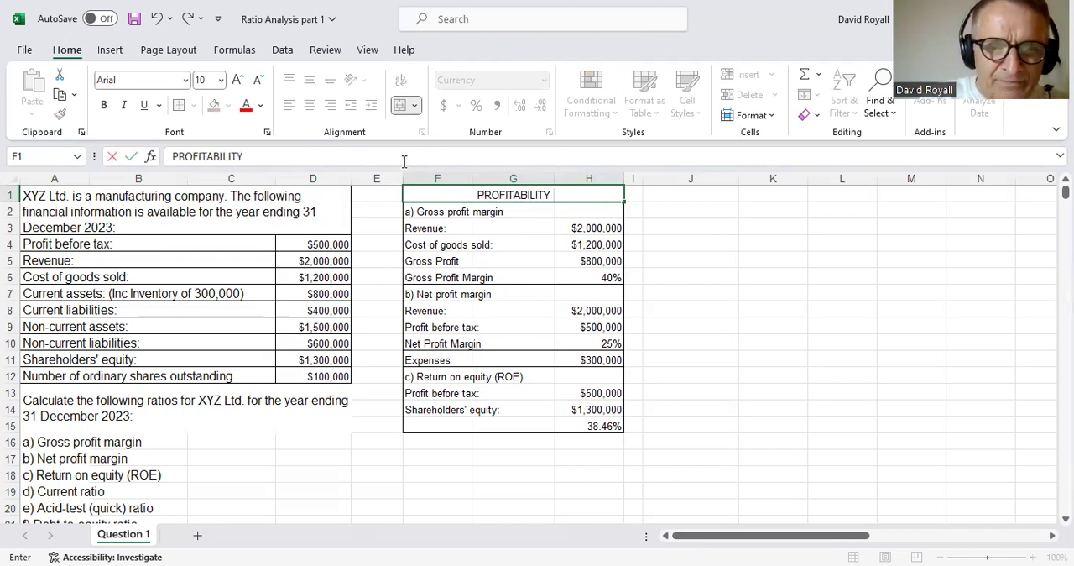
text( RATIO)
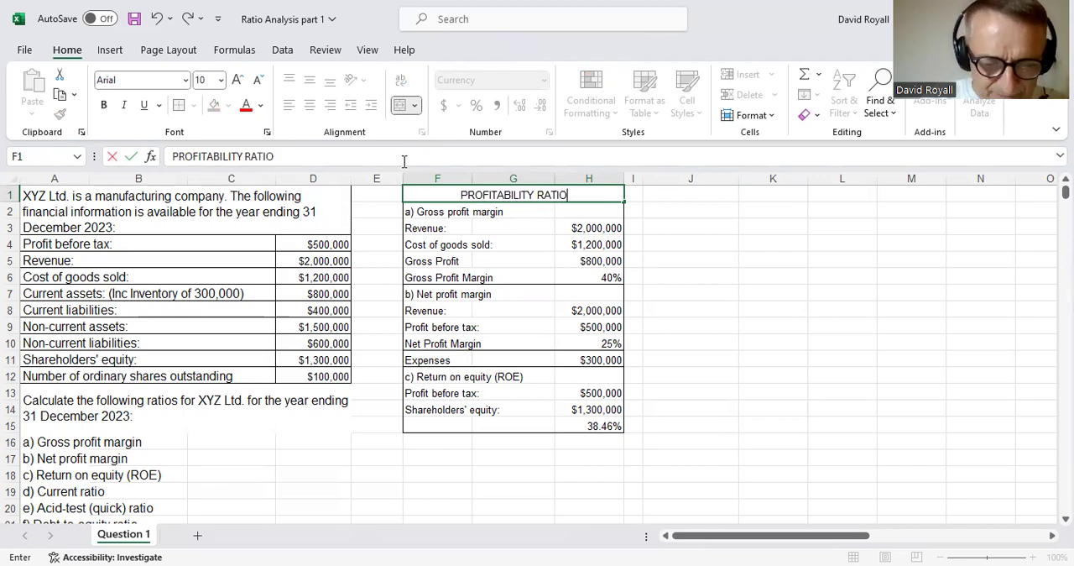
text(/PE%)
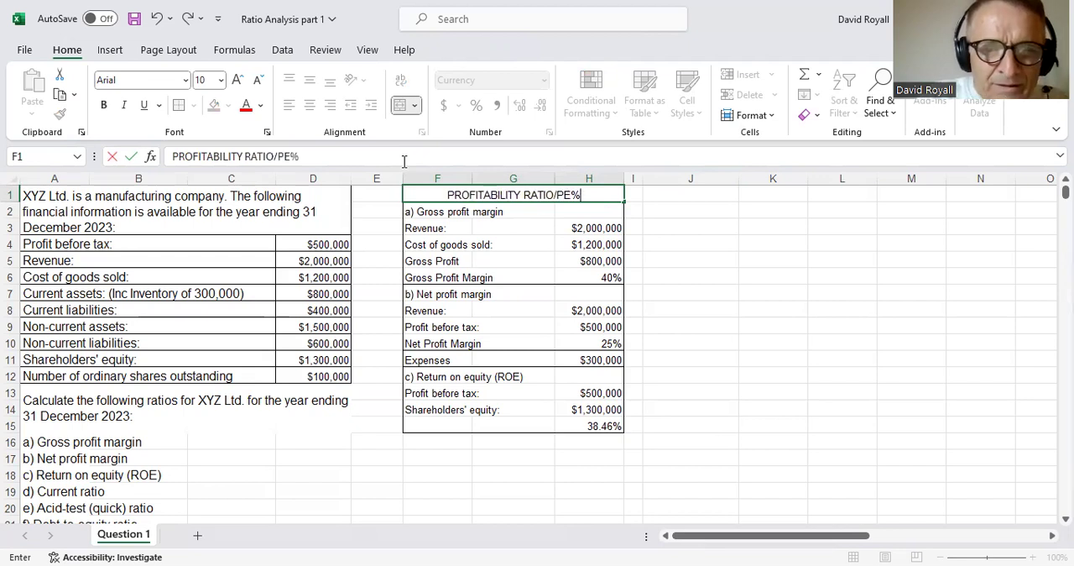
key(BackSpace)
text(RCEN)
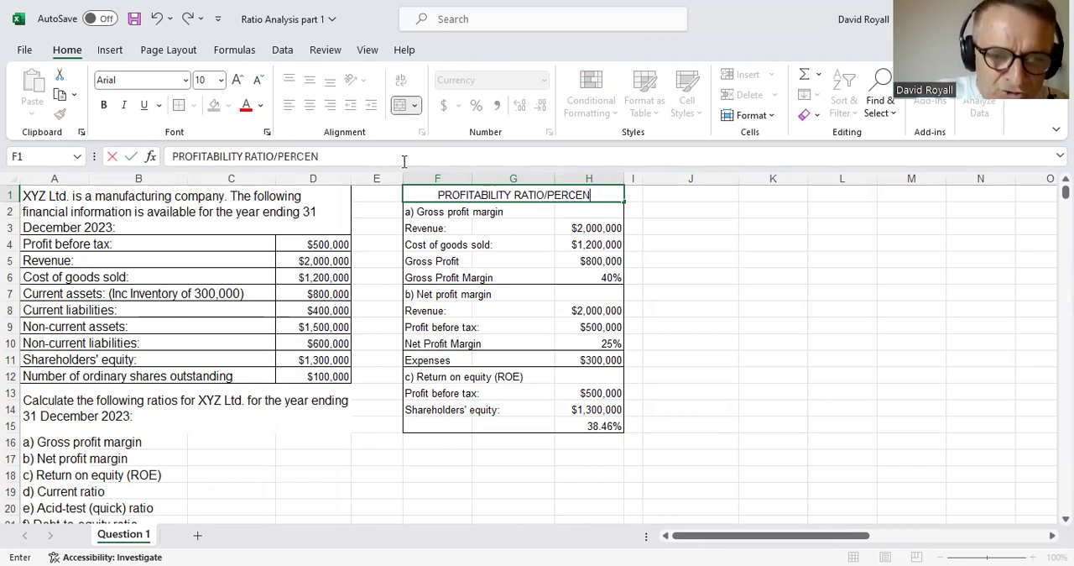
text(TAGES)
key(Return)
key(Up)
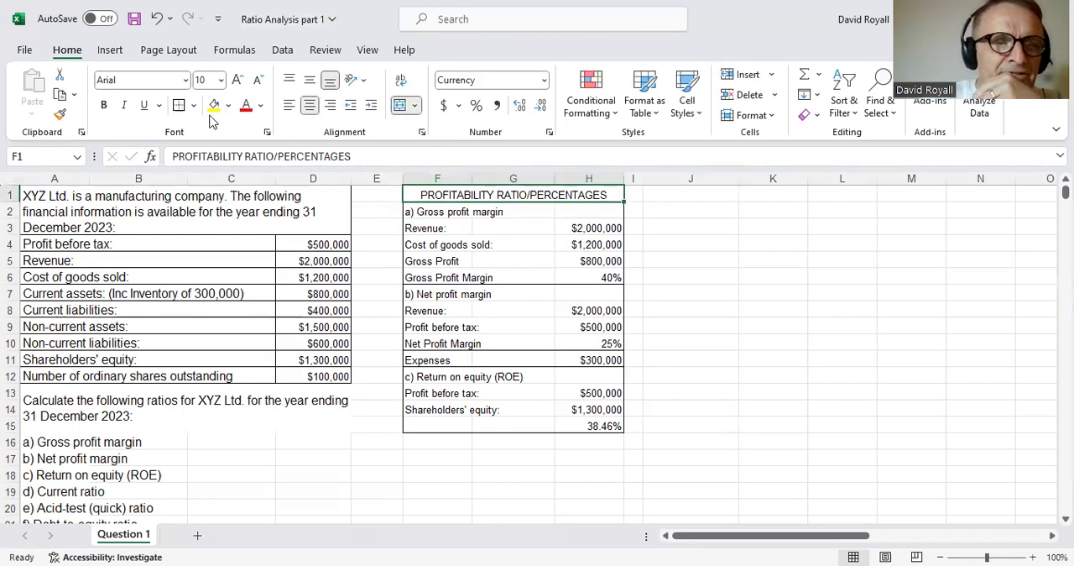
click(802, 291)
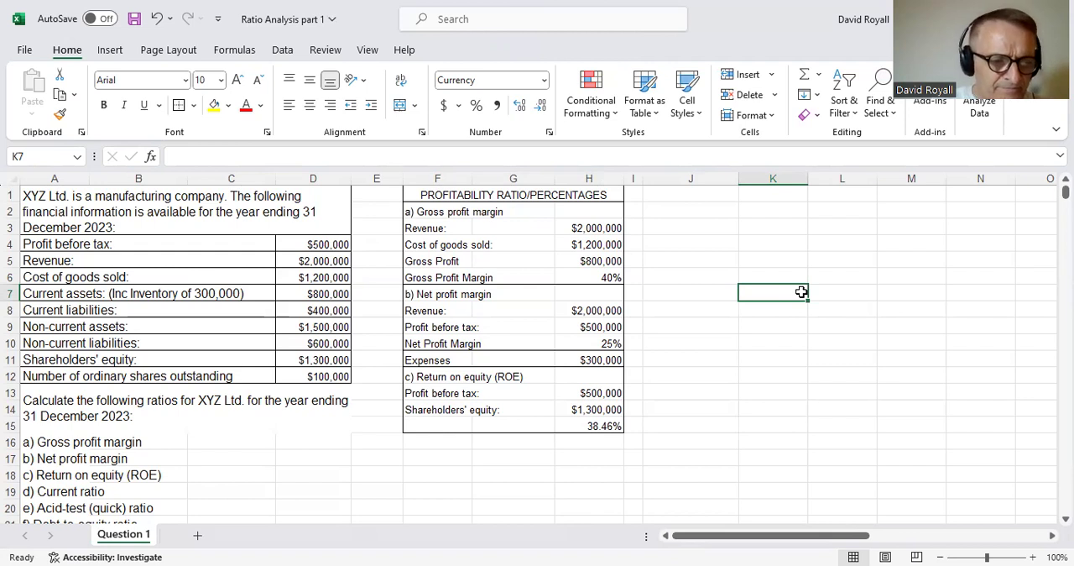
- Link cell J2 to the "d) Current ratio" heading in A19
click(36, 497)
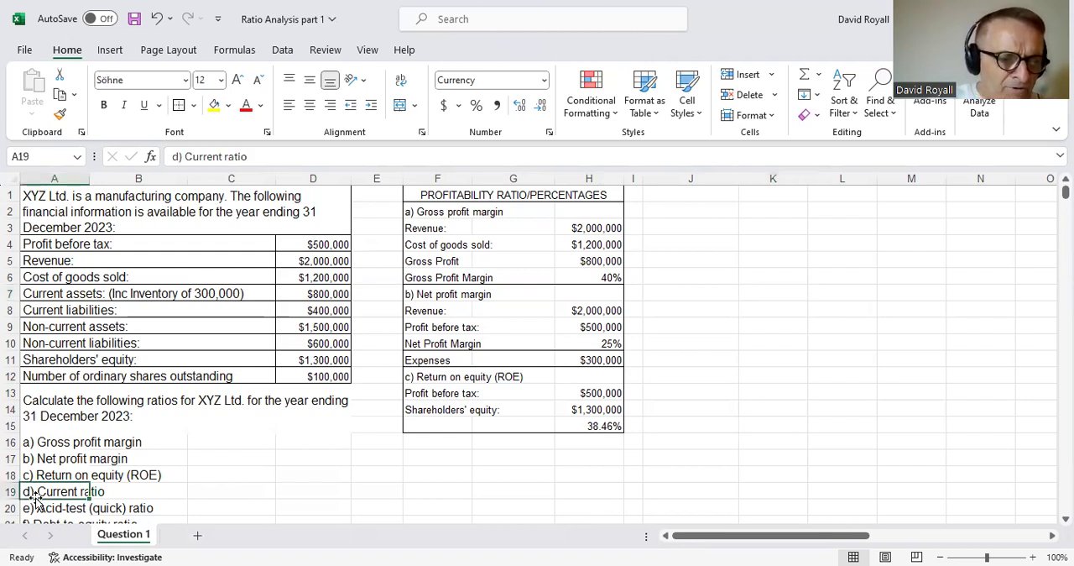
click(664, 211)
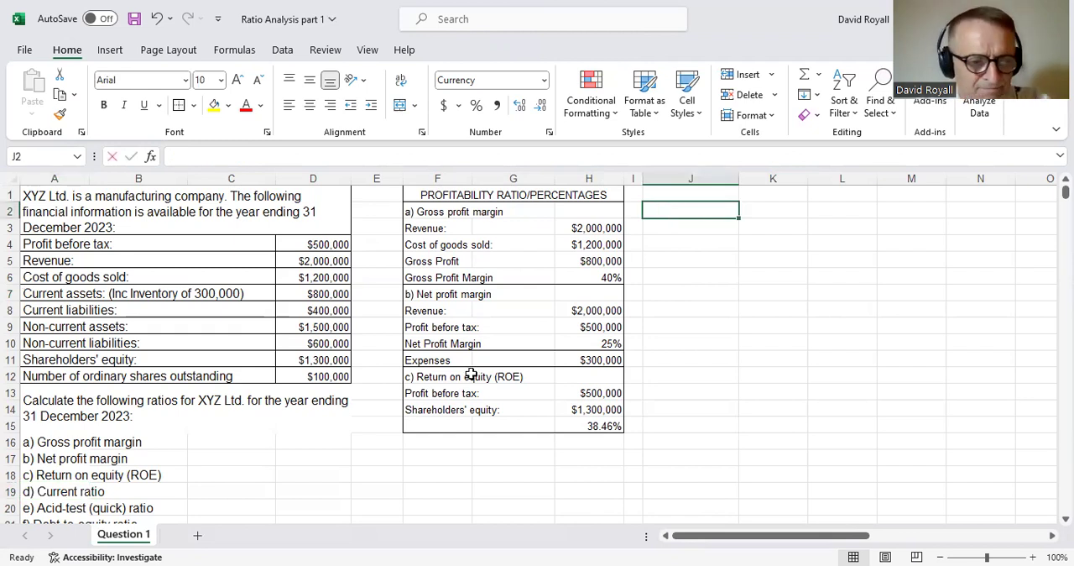
text(=)
click(76, 495)
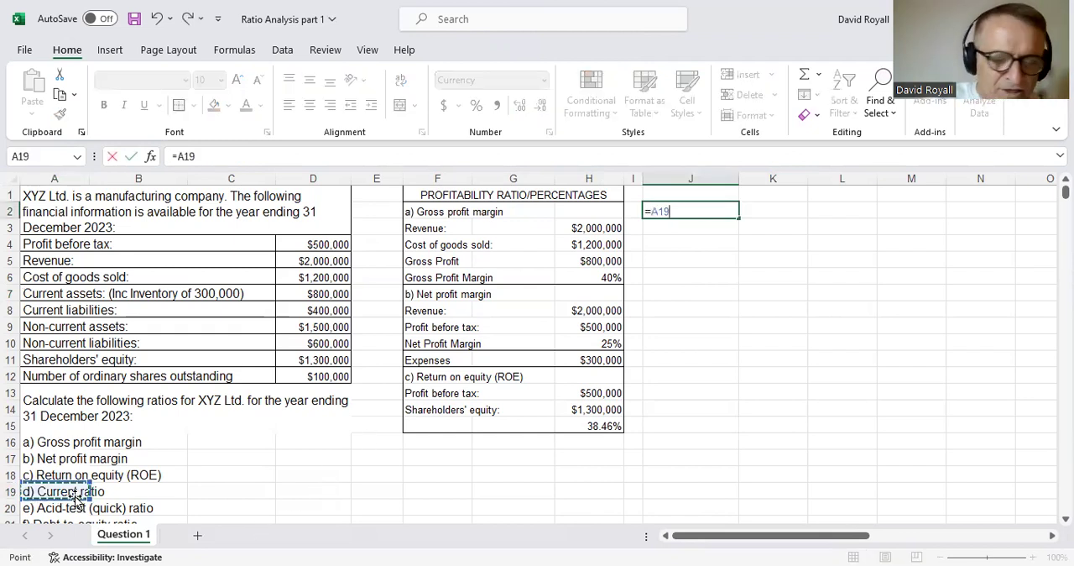
key(Return)
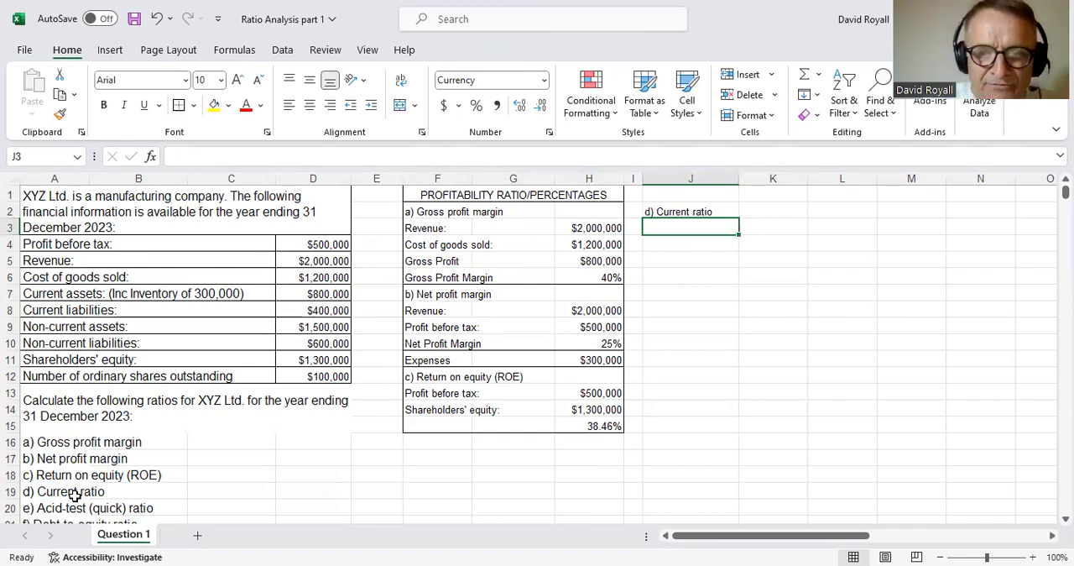
- Link cell J3 to the "Current assets: (Inc Inventory of 300,000)" label in A7
text(=)
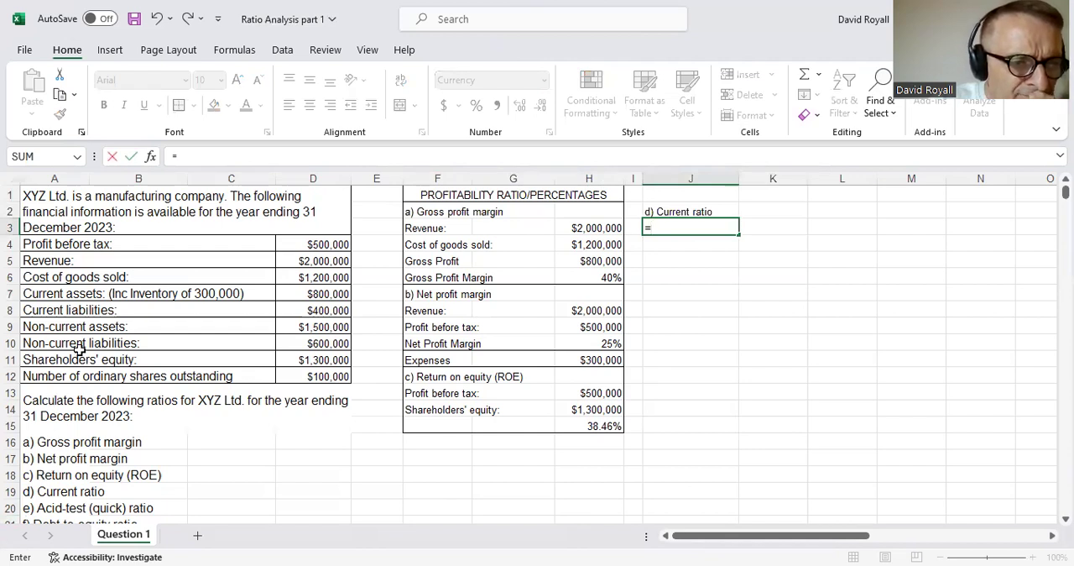
click(63, 296)
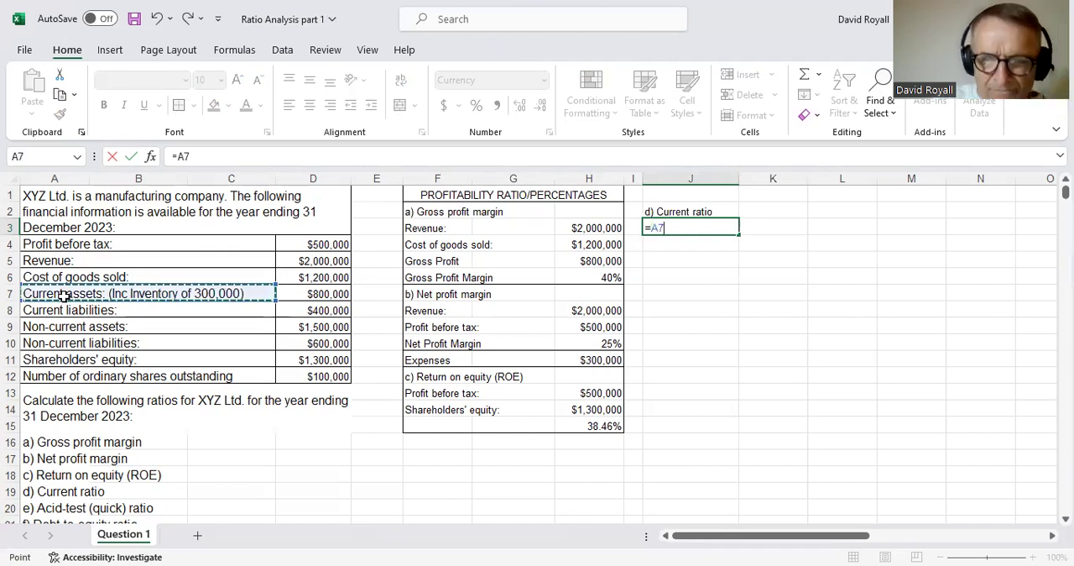
key(Return)
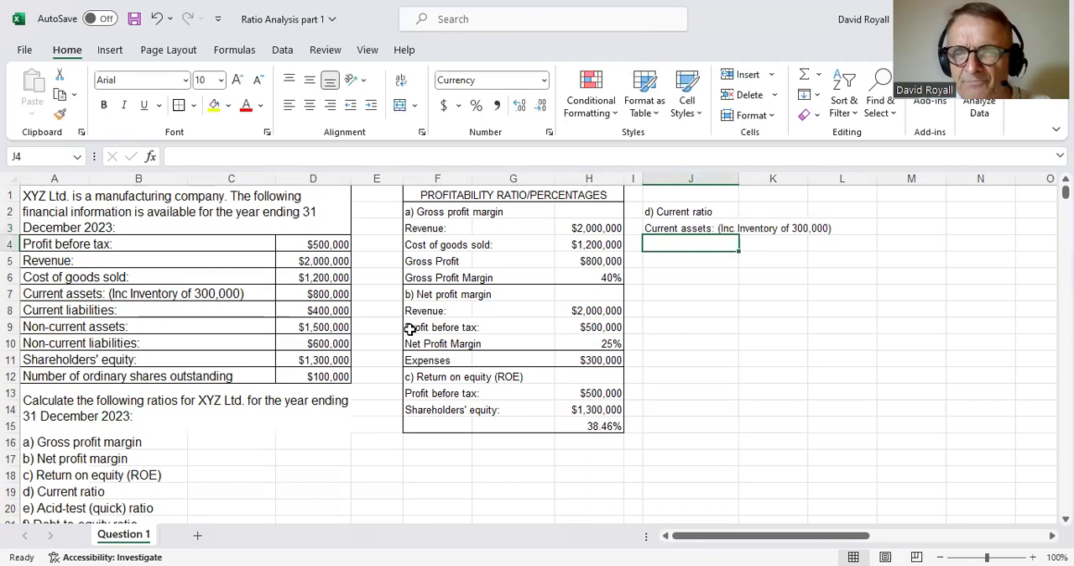
- Link cell M3 to the current assets amount in D7
click(883, 222)
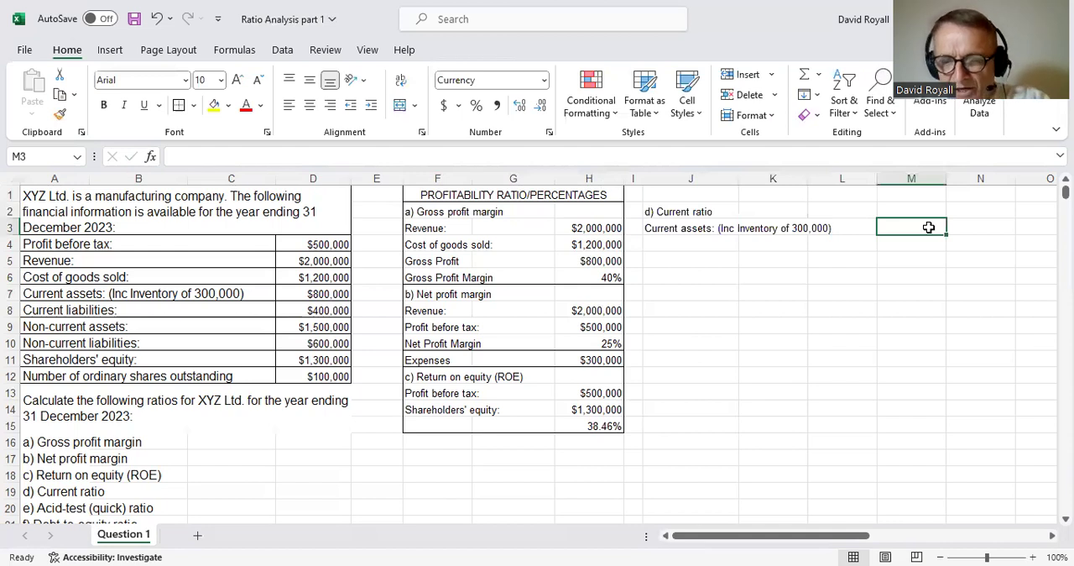
text(=)
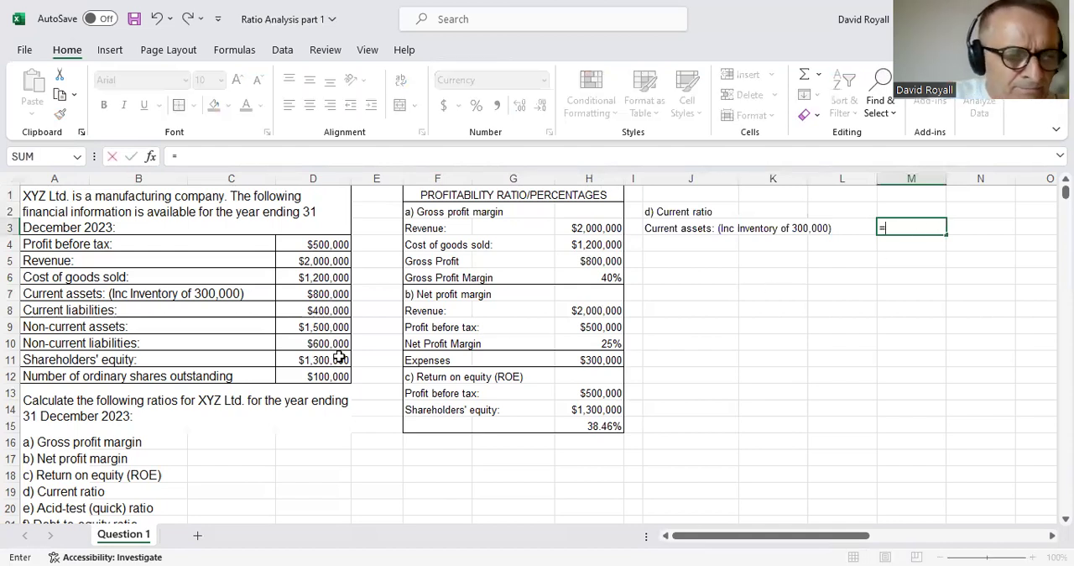
click(325, 294)
key(Return)
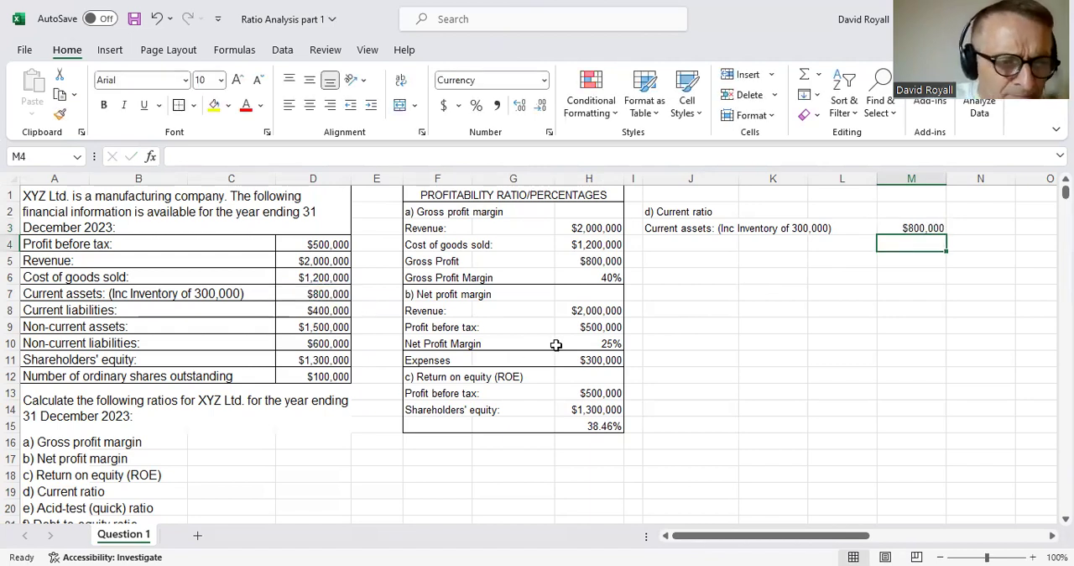
- Link J4 to the "Current liabilities:" label in A8 and M4 to the current liabilities amount in D8
click(679, 245)
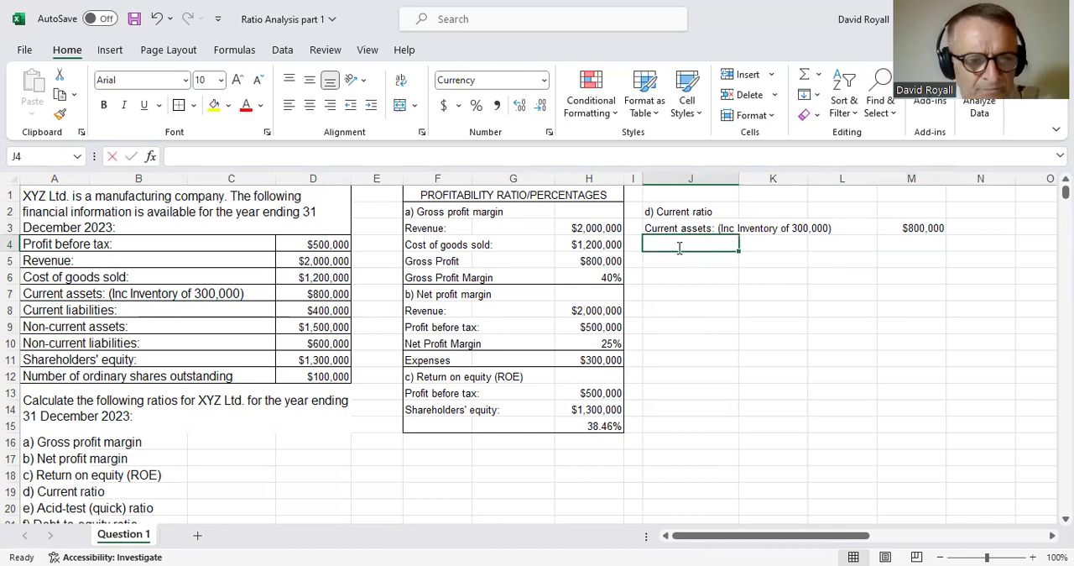
text(=)
click(74, 310)
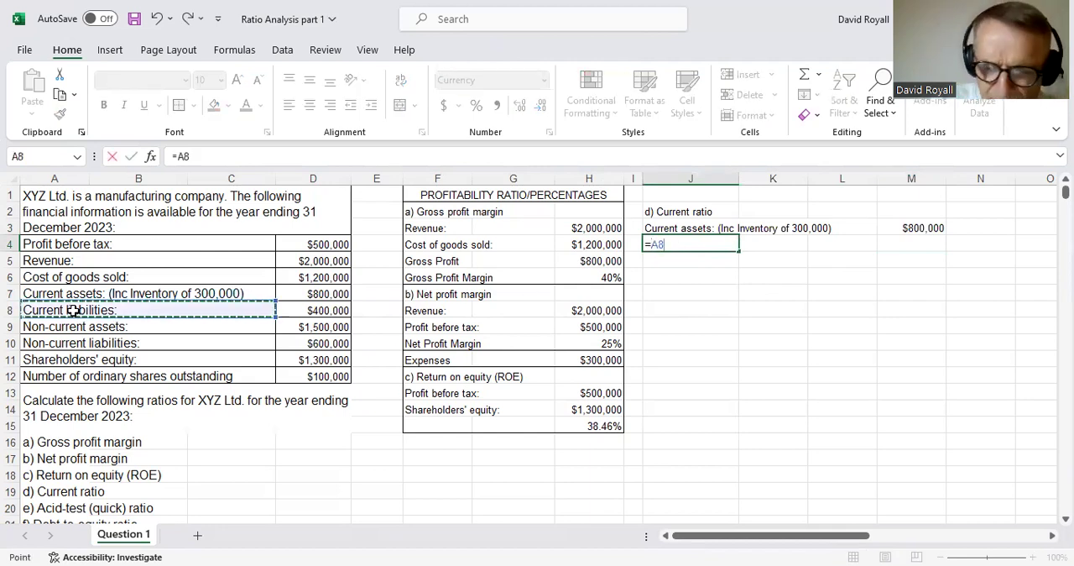
key(Return)
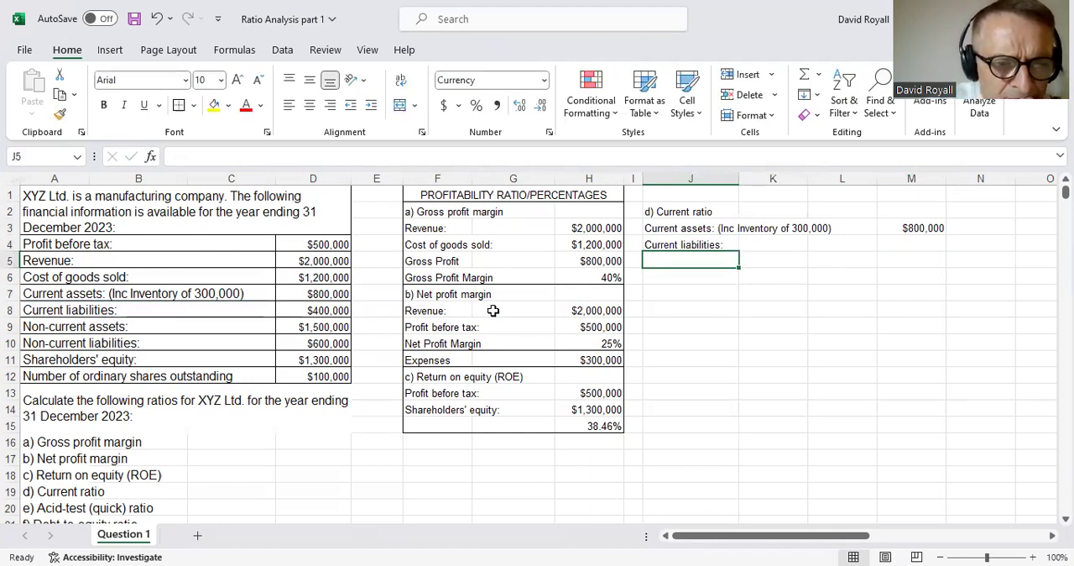
click(911, 242)
text(=)
click(342, 311)
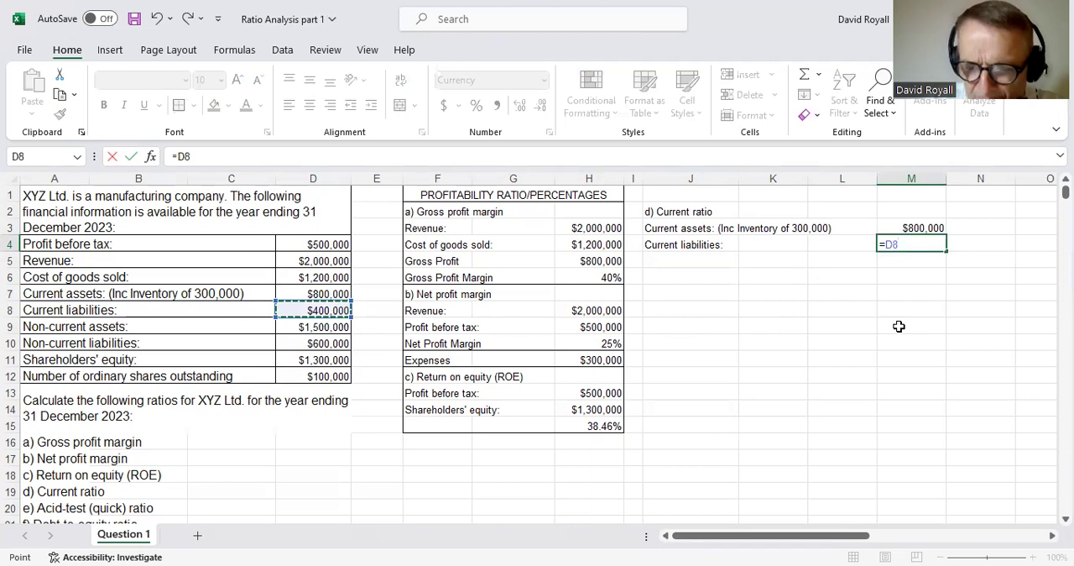
key(Return)
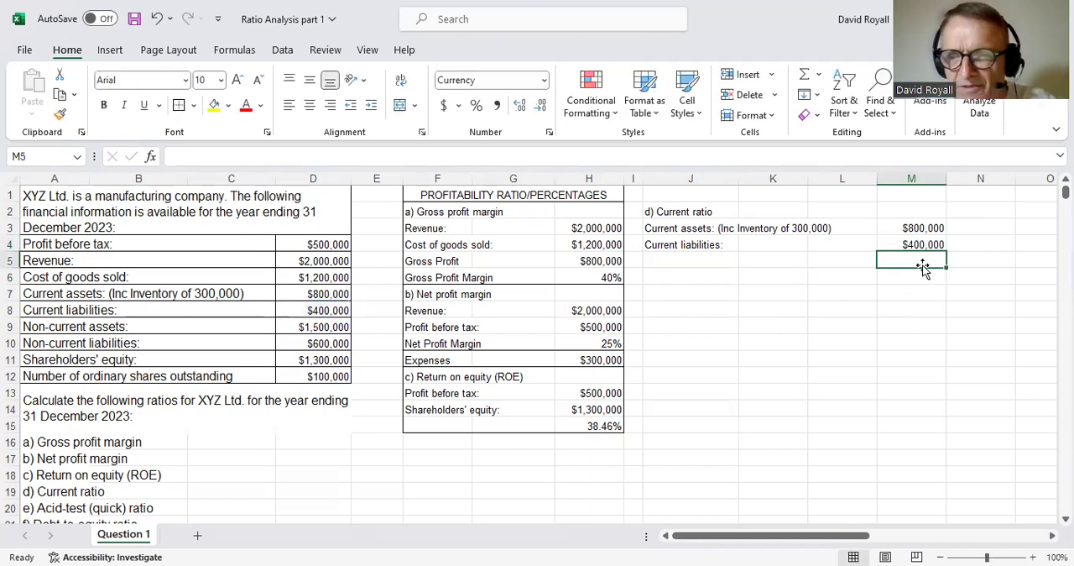
- Calculate the current ratio in M5 as M3/M4 and format it as a plain number with two decimal places
text(=)
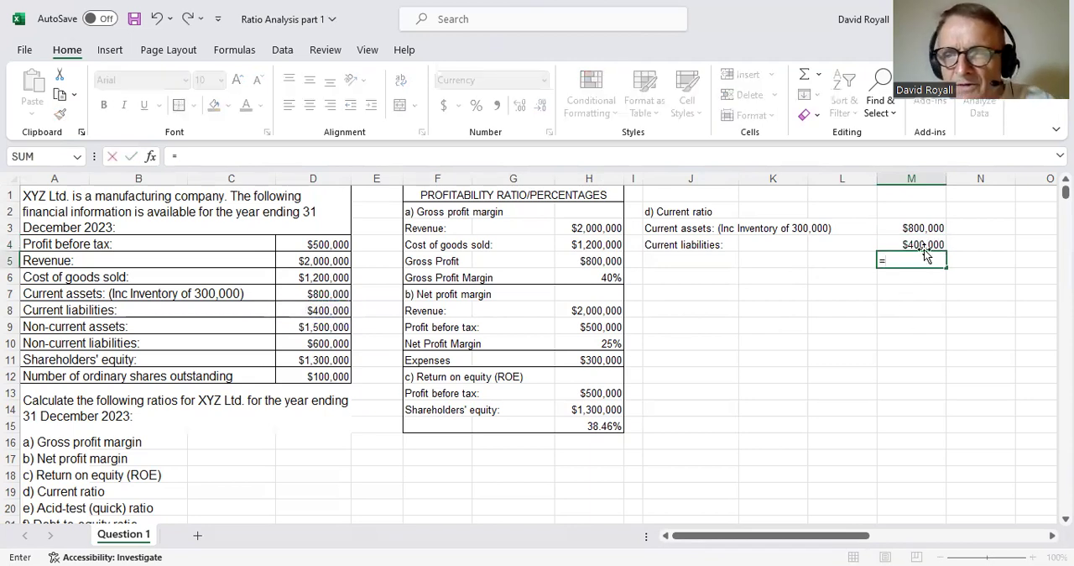
click(913, 225)
text(/)
click(913, 244)
key(Return)
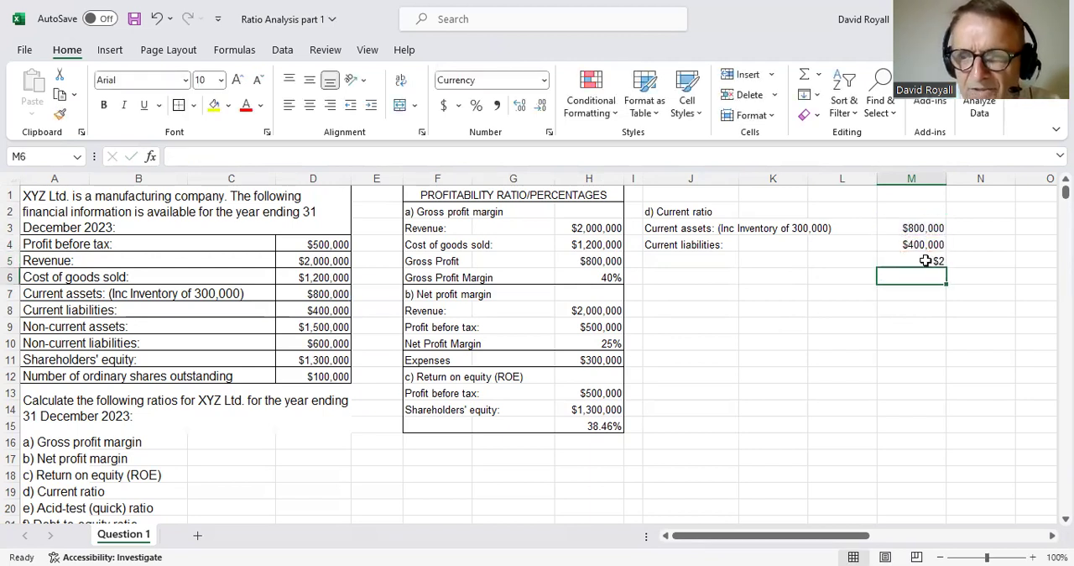
click(926, 260)
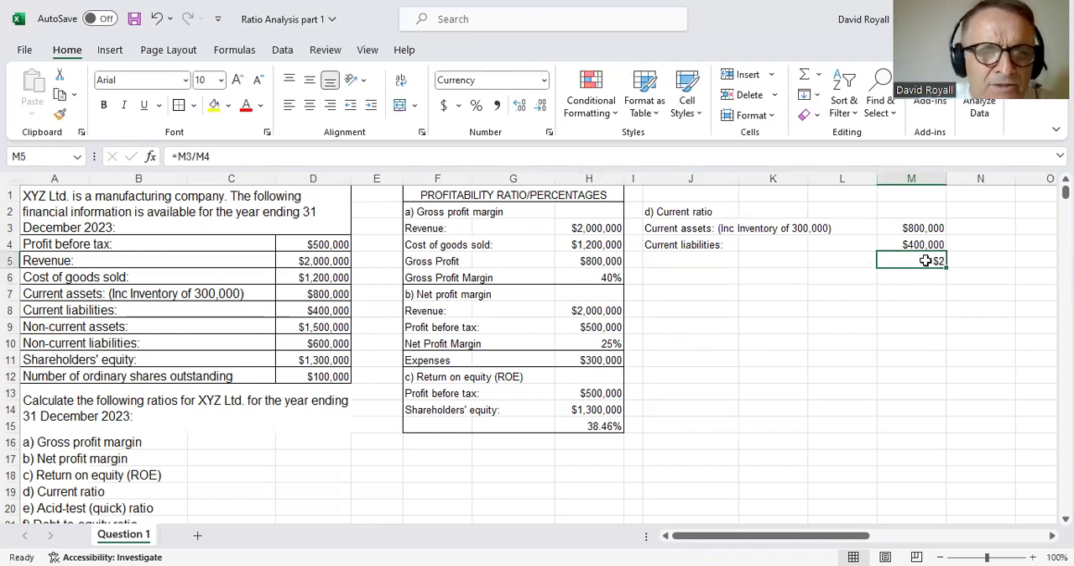
right_click(926, 260)
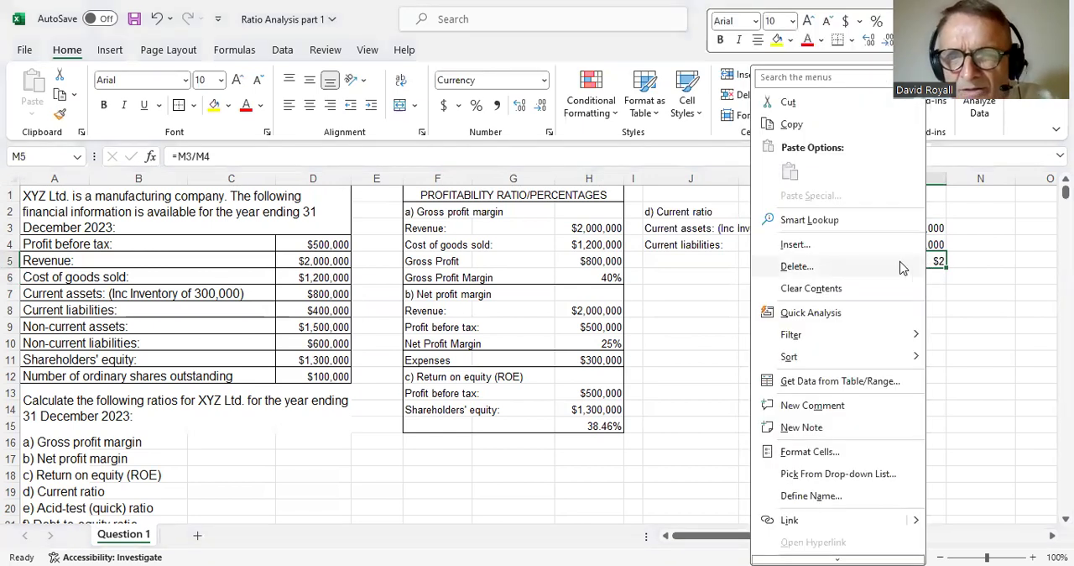
key(Escape)
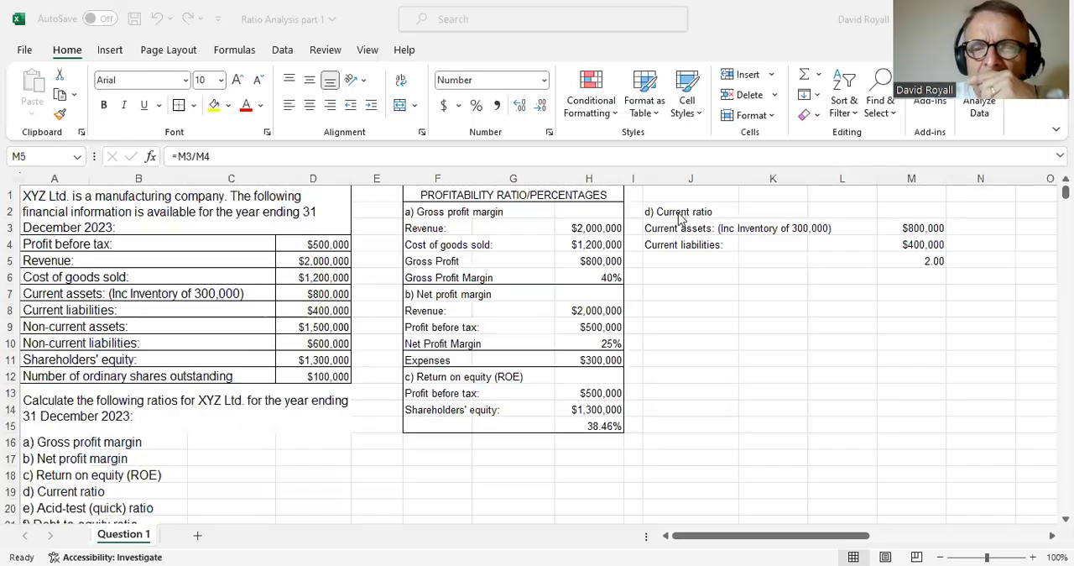
- Put an outside border around the current ratio working in J2:M5
drag(694, 212, 924, 267)
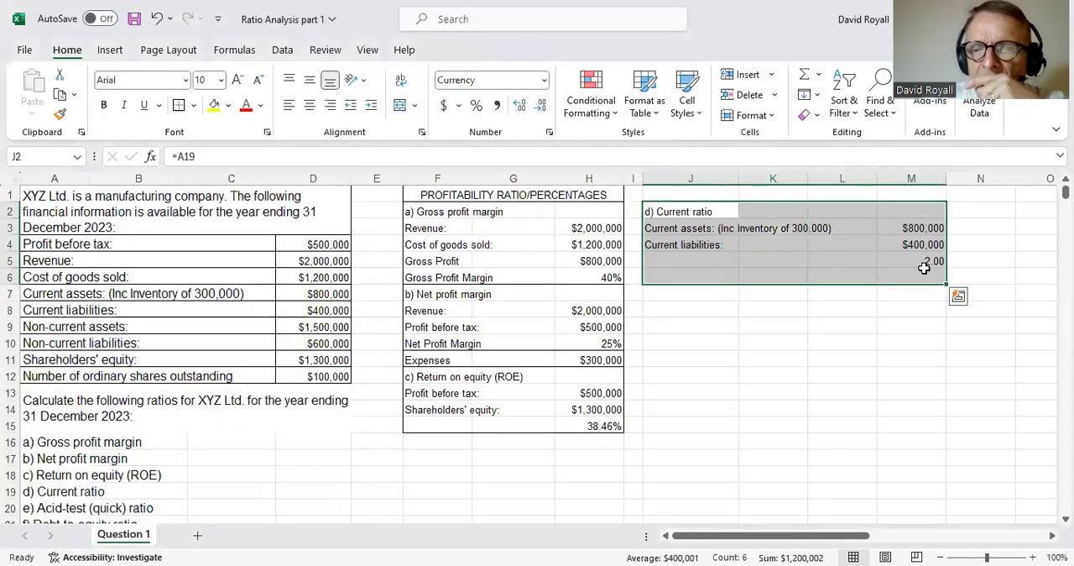
click(925, 308)
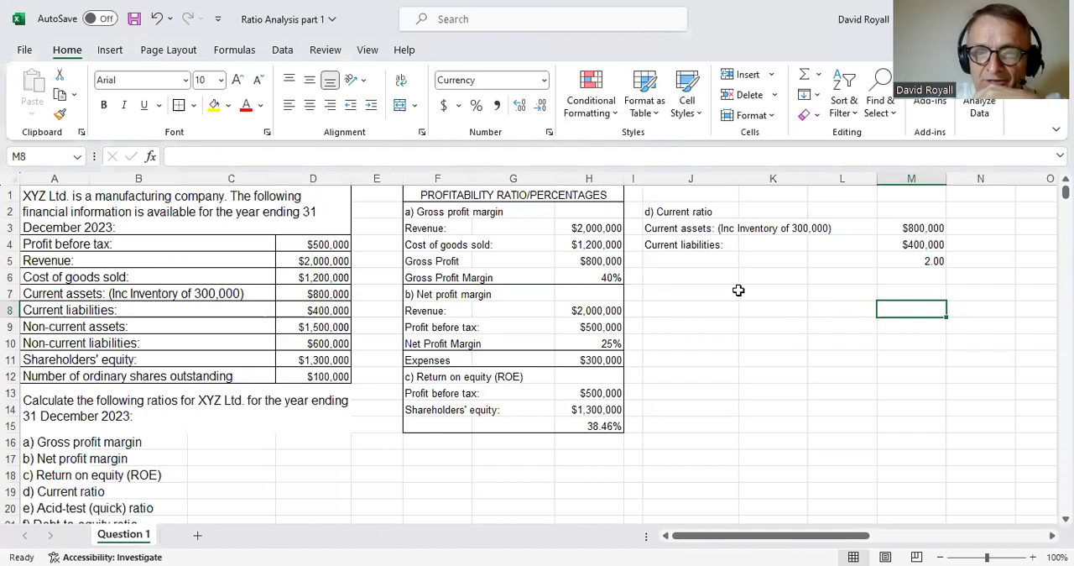
click(680, 229)
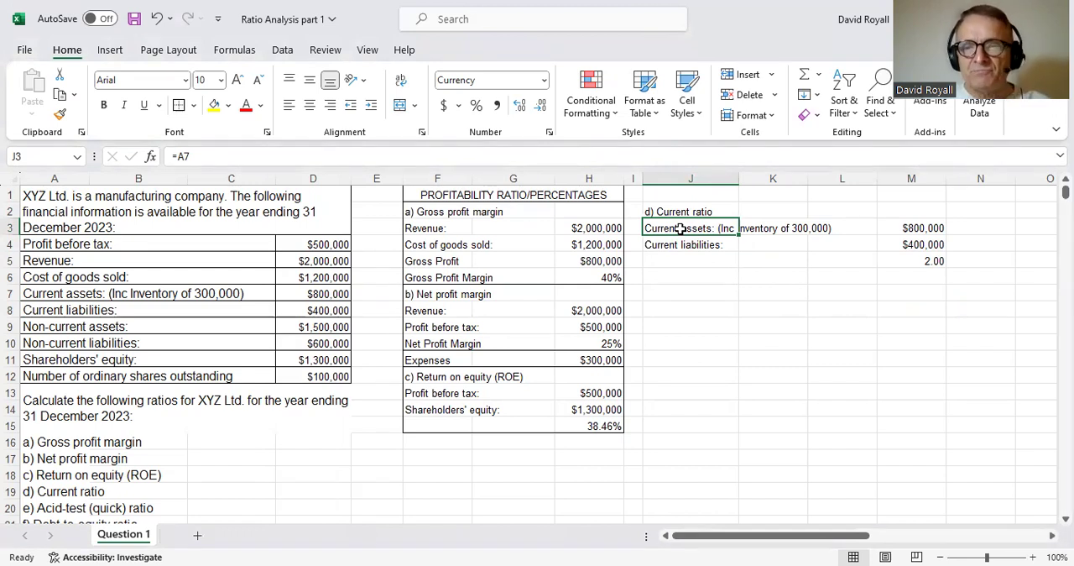
drag(674, 214, 684, 227)
drag(710, 243, 915, 266)
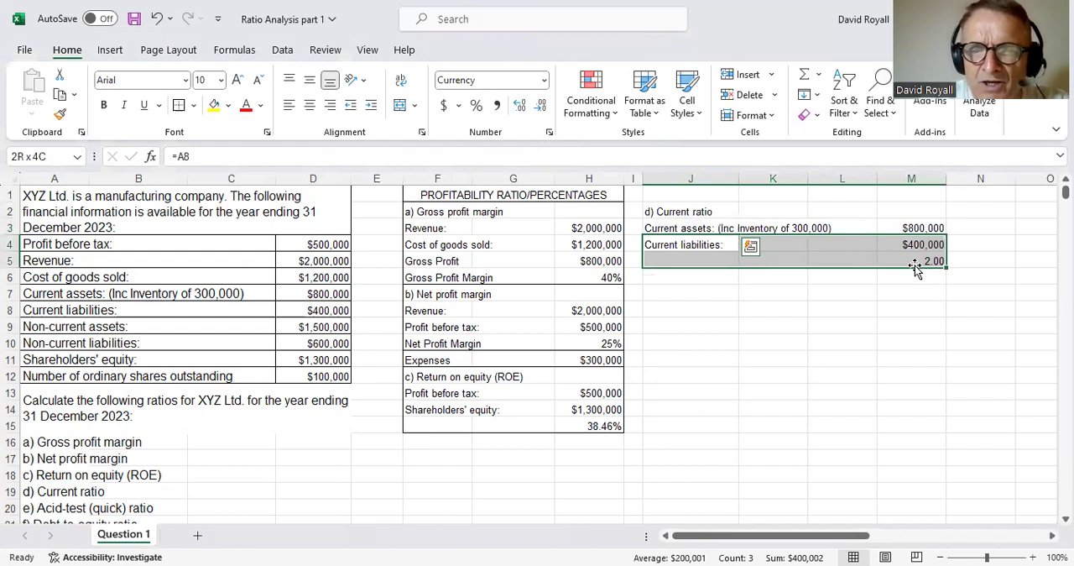
click(676, 215)
drag(674, 216, 932, 260)
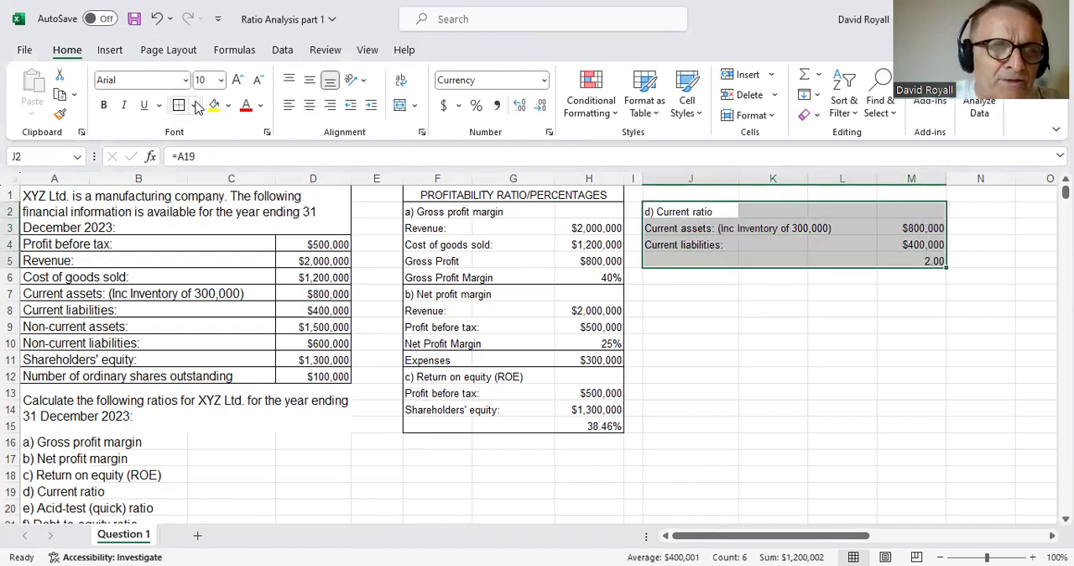
click(894, 354)
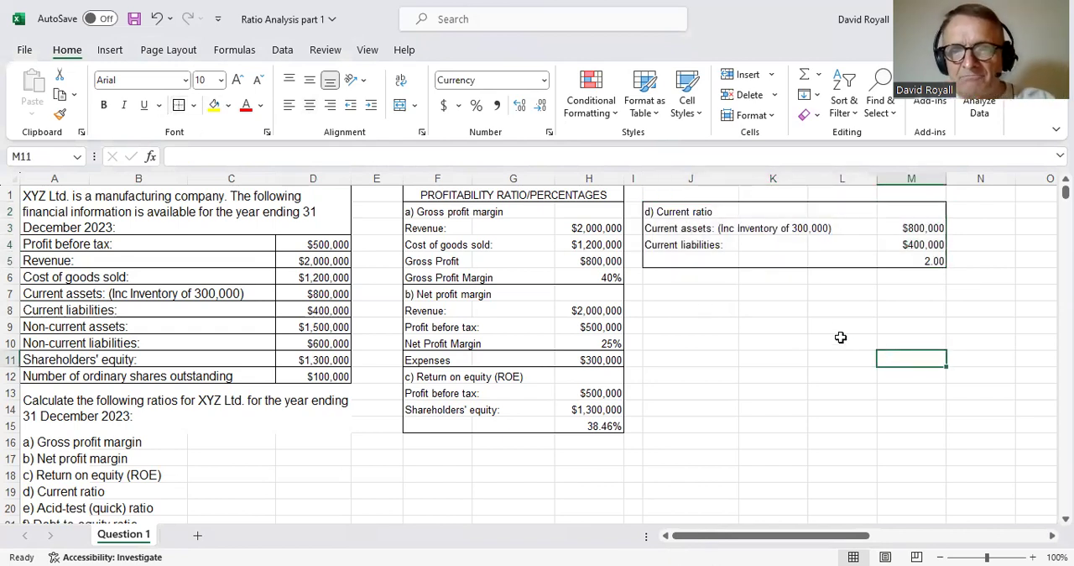
- Link cell J6 to the "e) Acid-test (quick) ratio" heading in A20
click(684, 278)
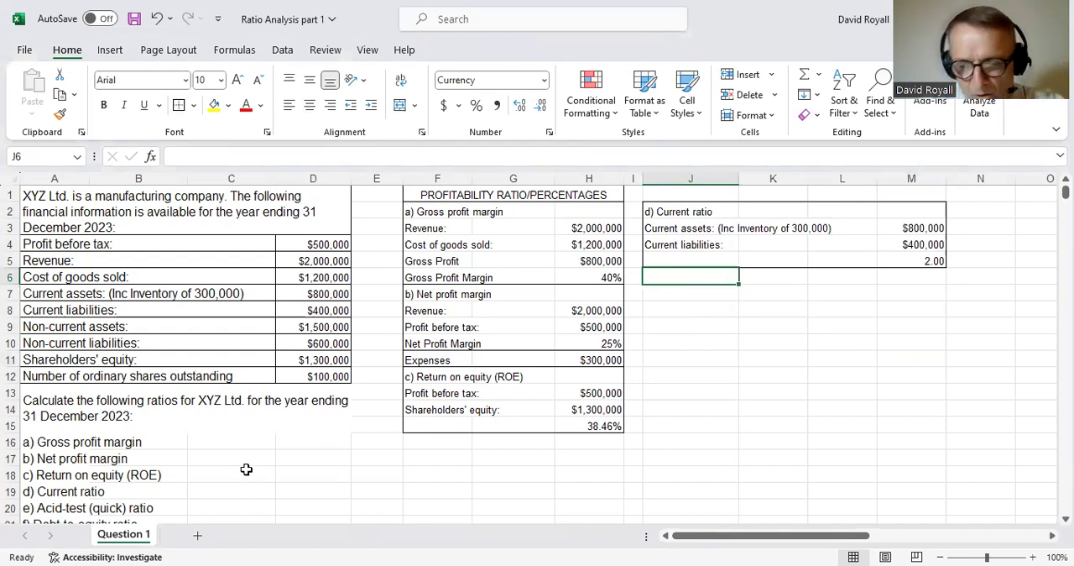
text(=)
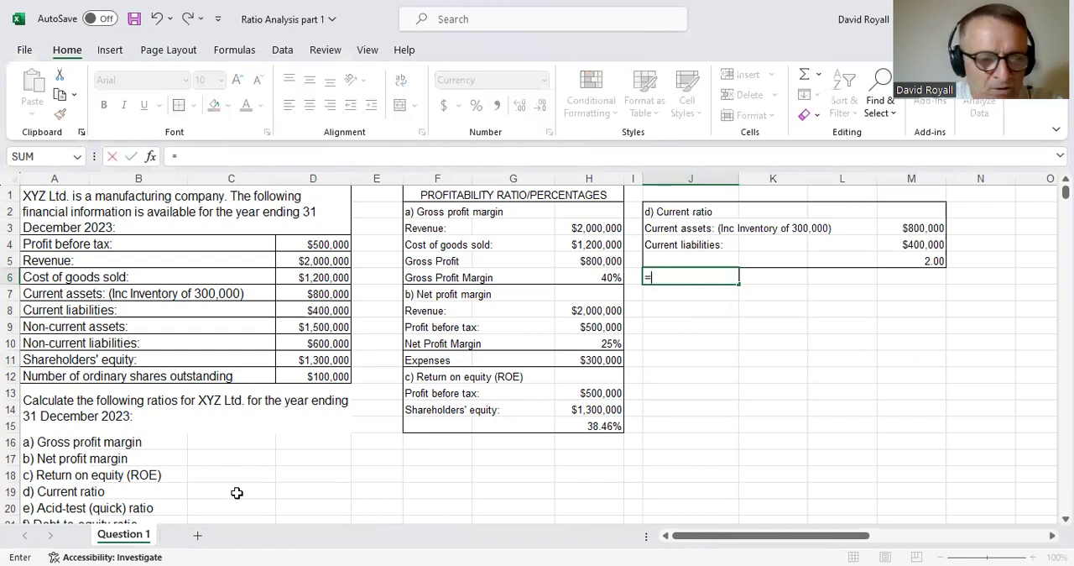
click(42, 508)
key(Return)
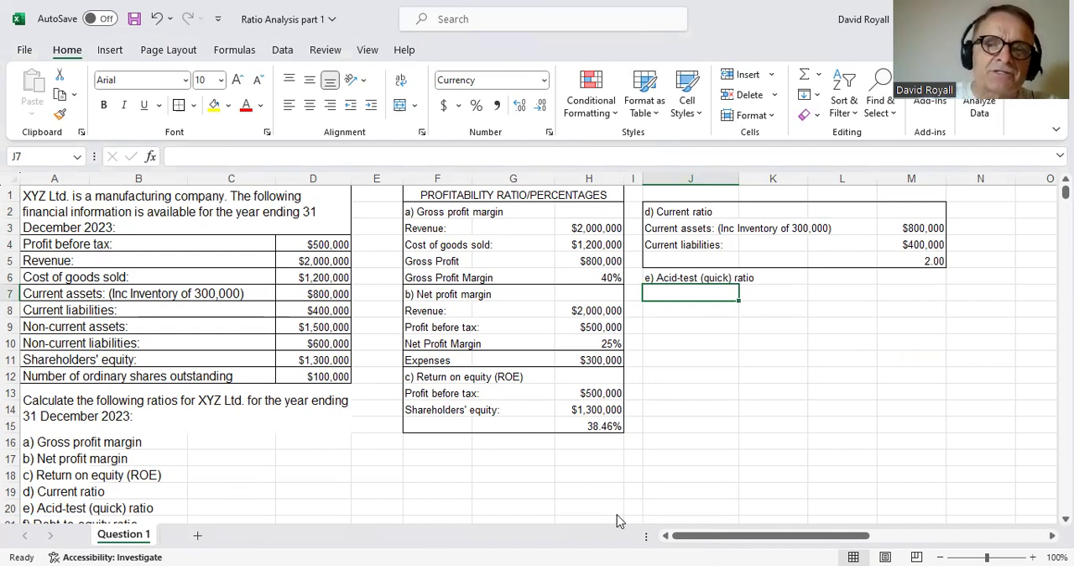
- Link cell J7 to the "Current assets: (Inc Inventory of 300,000)" label in J3
click(682, 229)
click(687, 293)
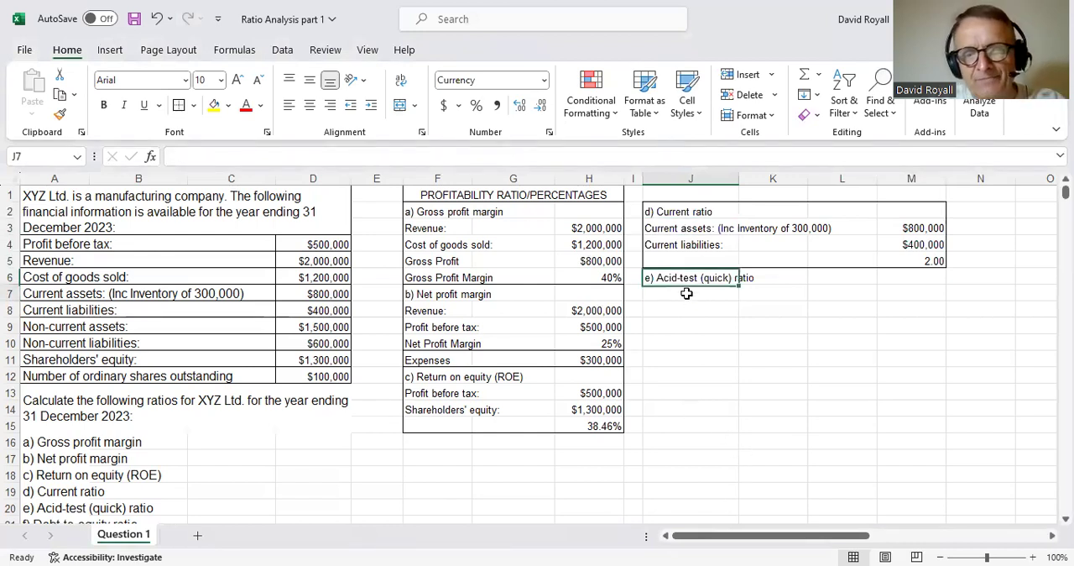
text(=)
click(675, 232)
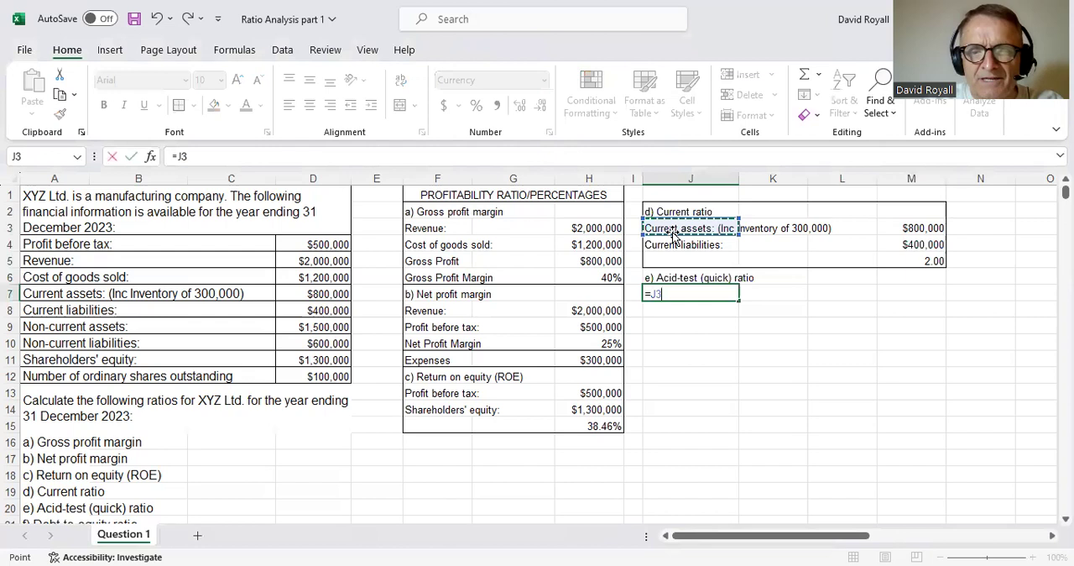
key(Return)
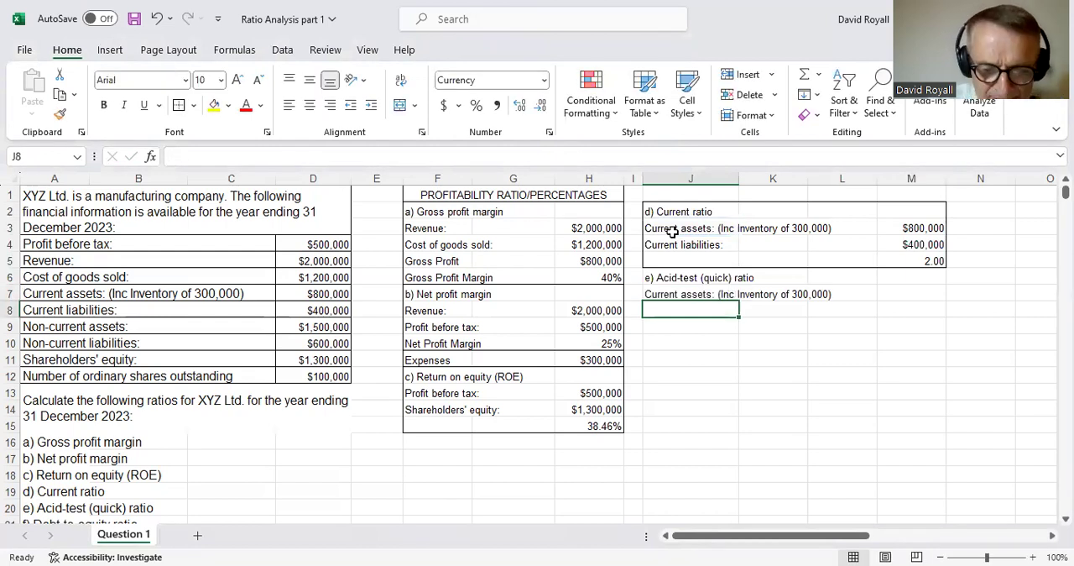
- Enter the label "Inventory" in J8, below the acid-test current assets label
text(Inventro)
key(BackSpace)
key(BackSpace)
text(ory)
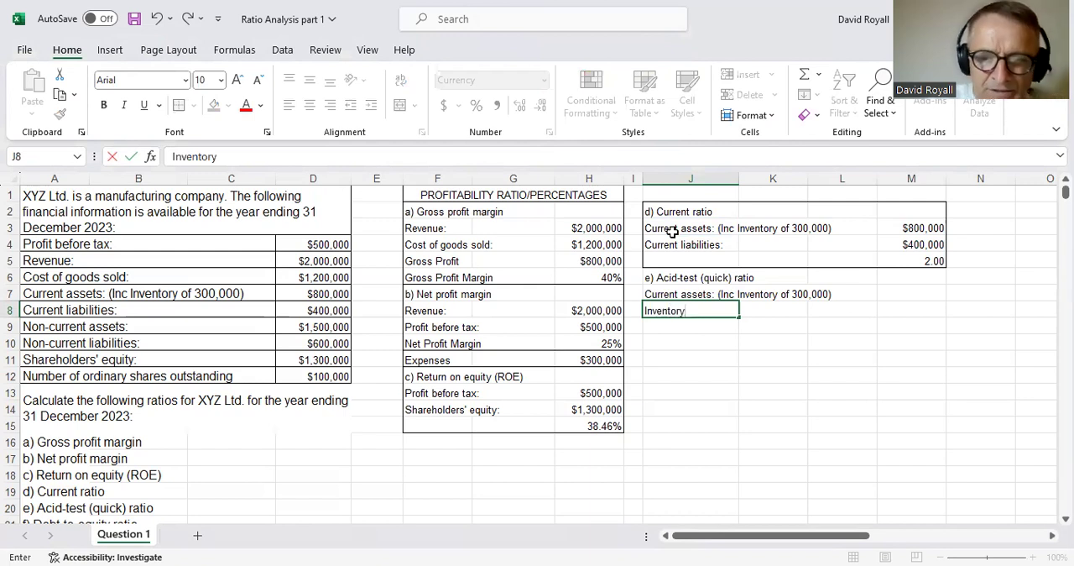
key(Tab)
key(Tab)
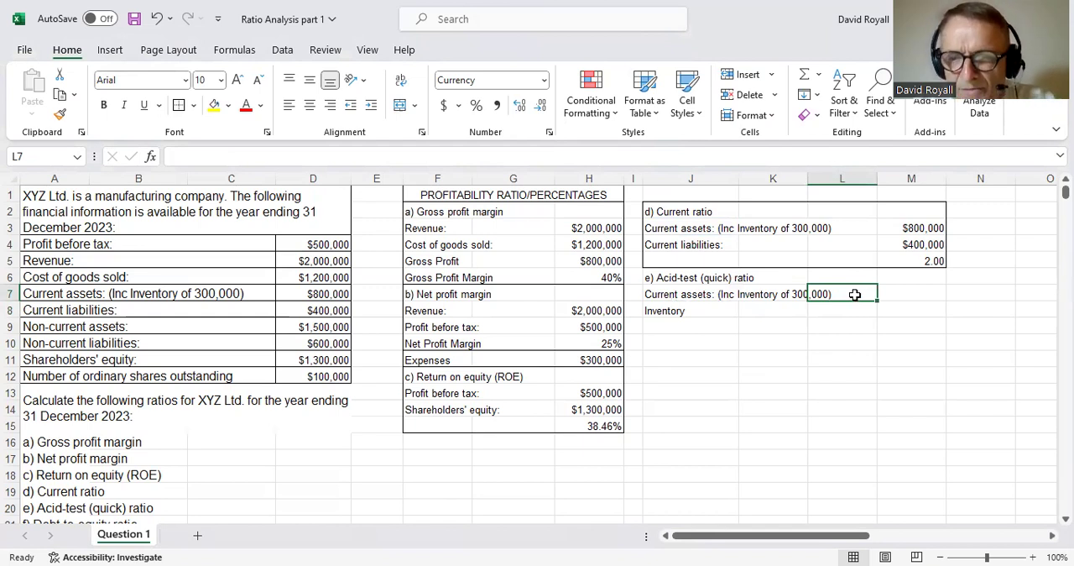
- Link L7 to the current assets amount in M3 and enter 300,000 as the inventory amount in L8
text(=)
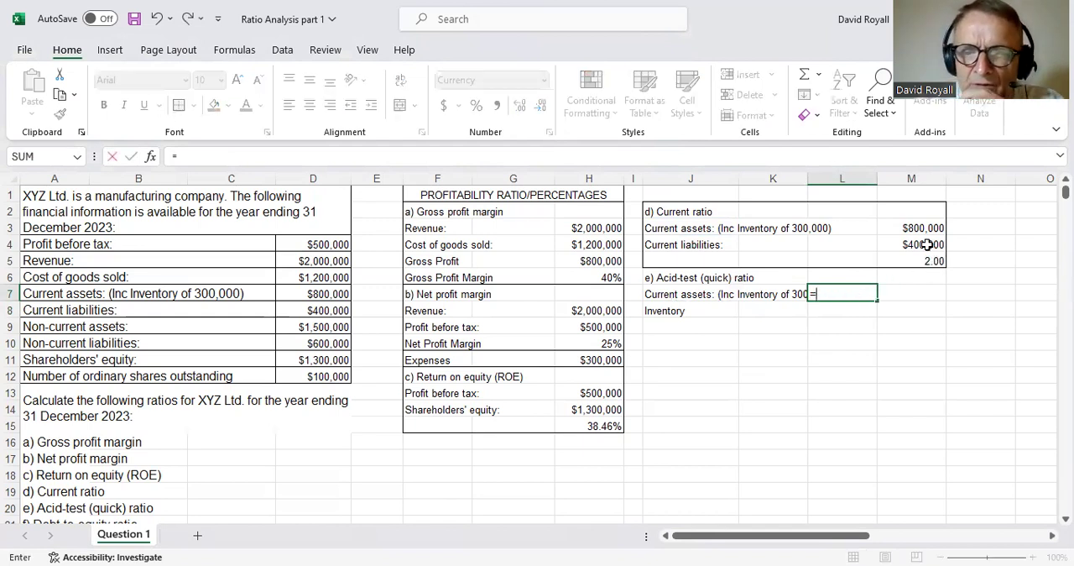
click(923, 231)
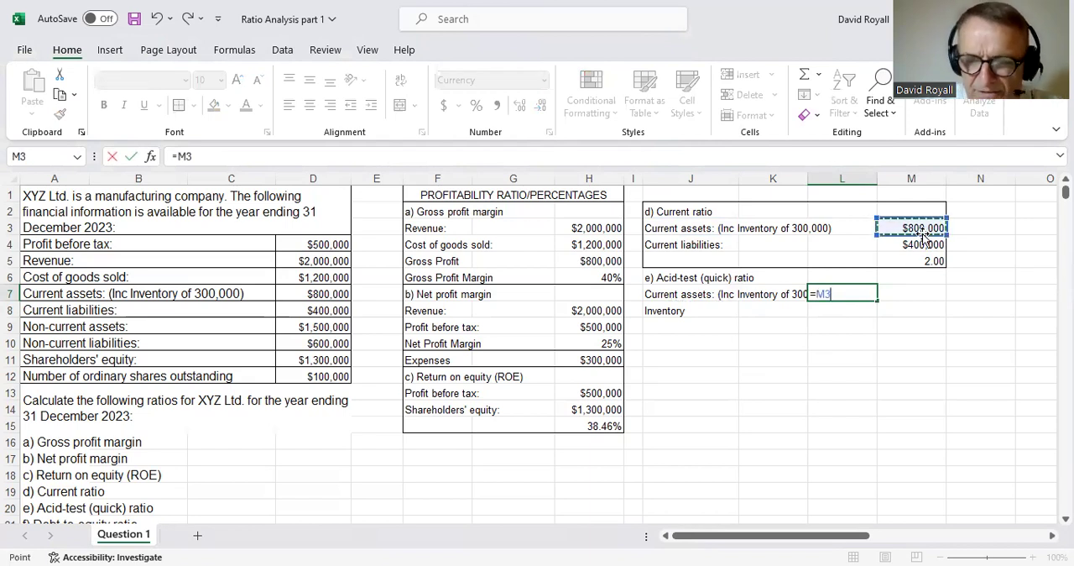
key(Return)
text(3)
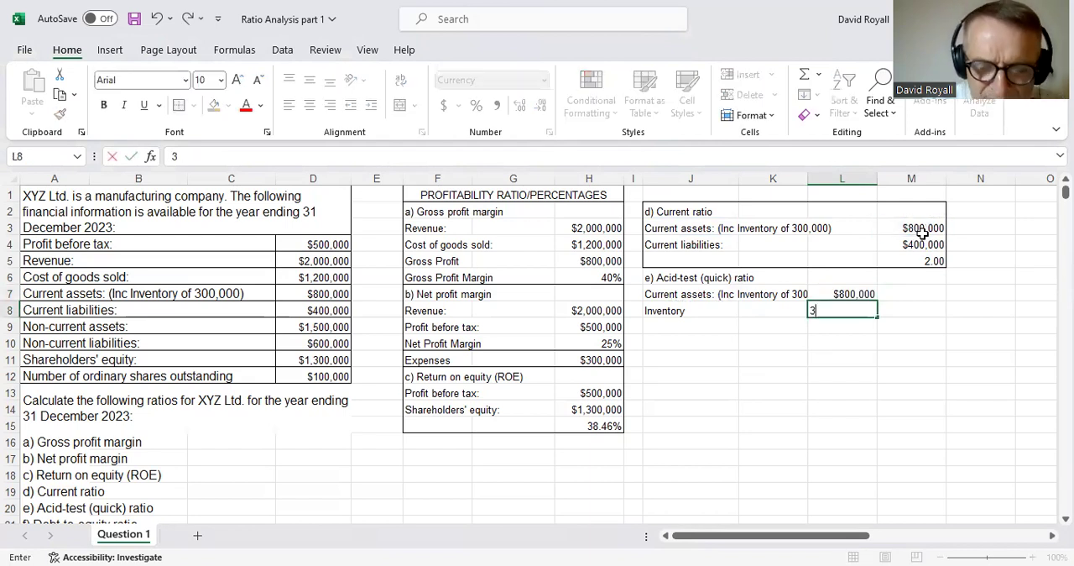
text(00,000)
key(Return)
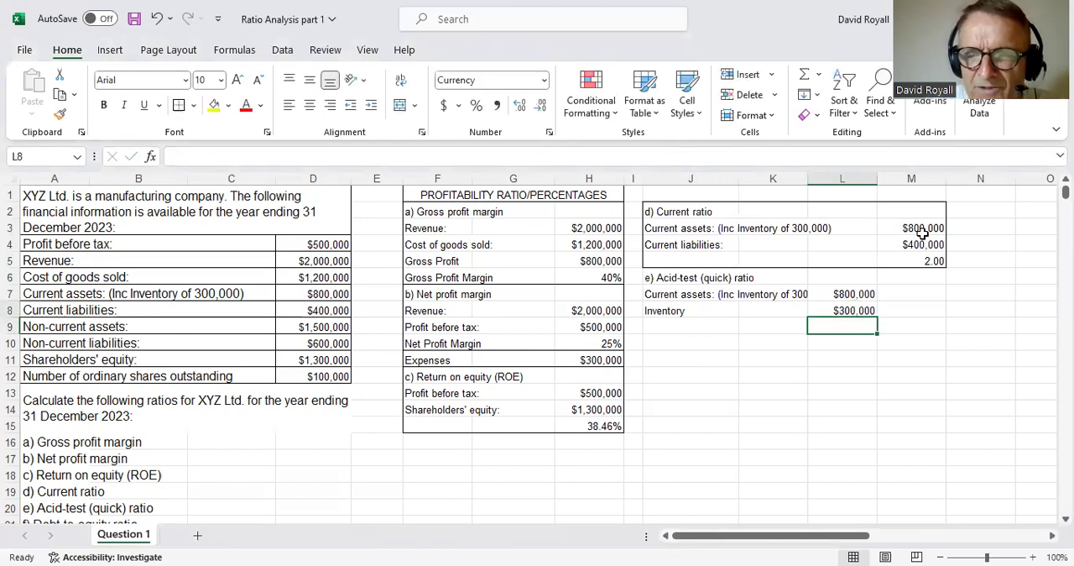
key(Up)
key(Right)
text(=)
key(Left)
key(Up)
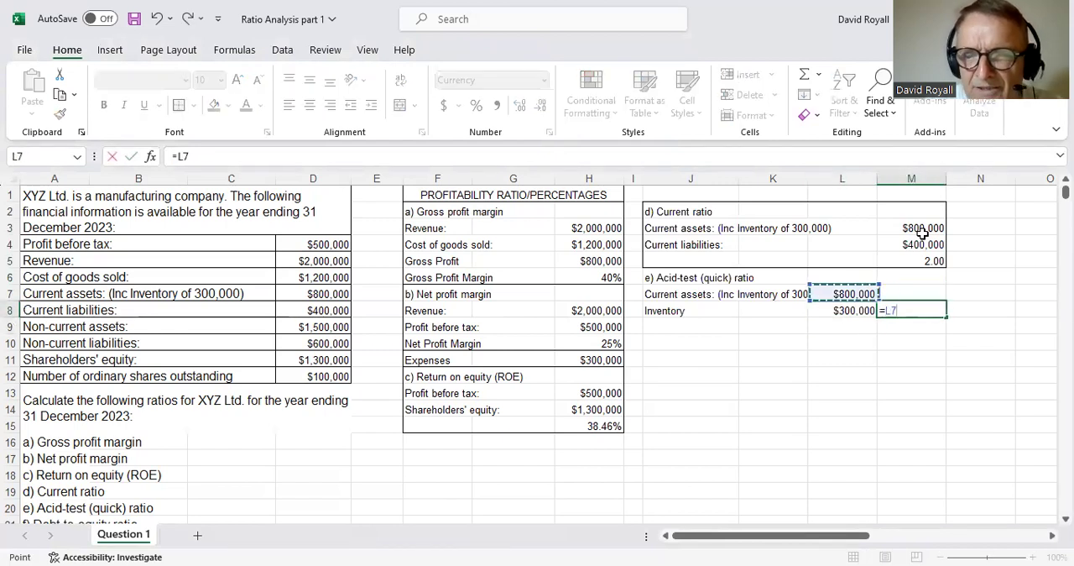
key(Escape)
- Enter the label "Liquid Assets" in K9, below the acid-test inventory line
key(Down)
key(Down)
key(Left)
key(Left)
key(Left)
key(Up)
key(Right)
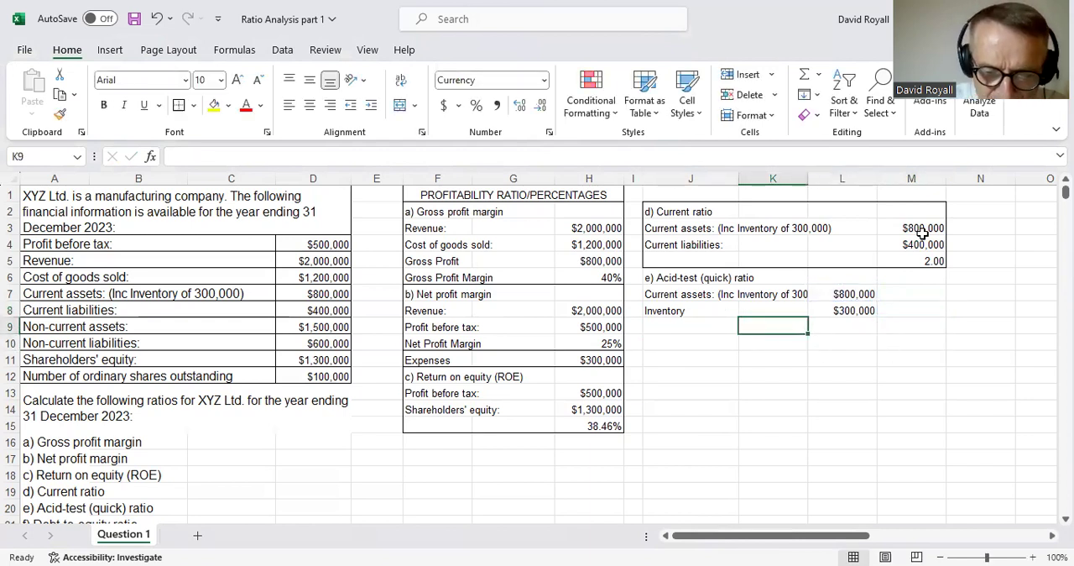
text(Liqui)
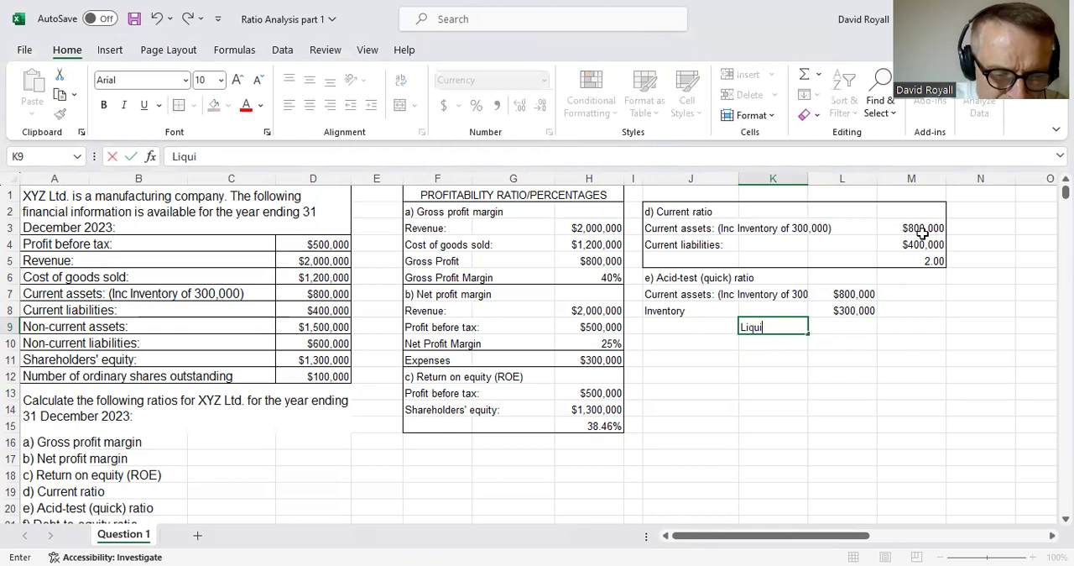
text(d Assets)
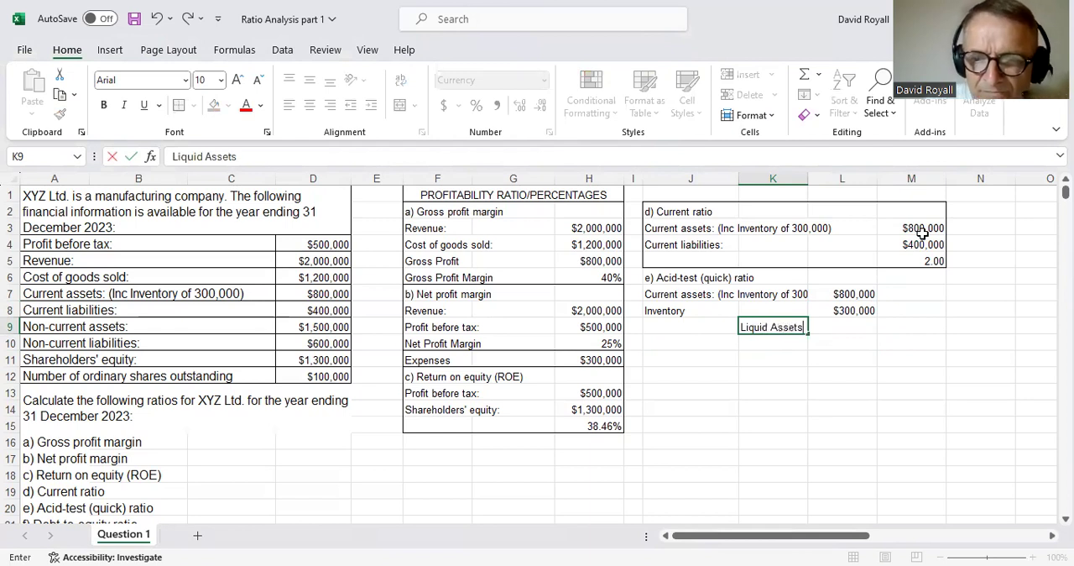
- Calculate liquid assets in M9 by subtracting the inventory in L8 from the current assets in L7
key(Right)
key(Right)
text(=)
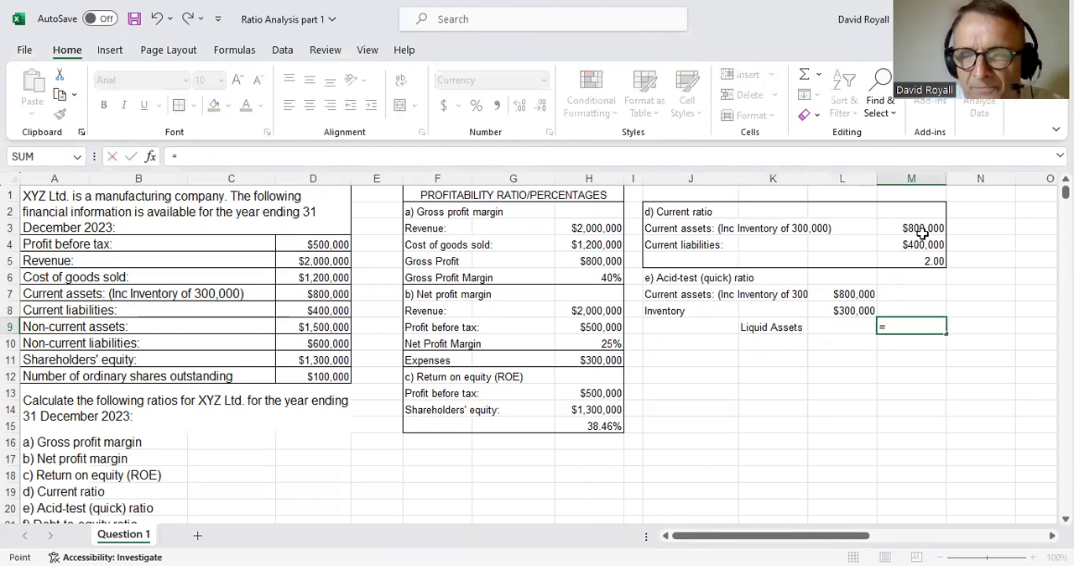
key(Up)
key(Escape)
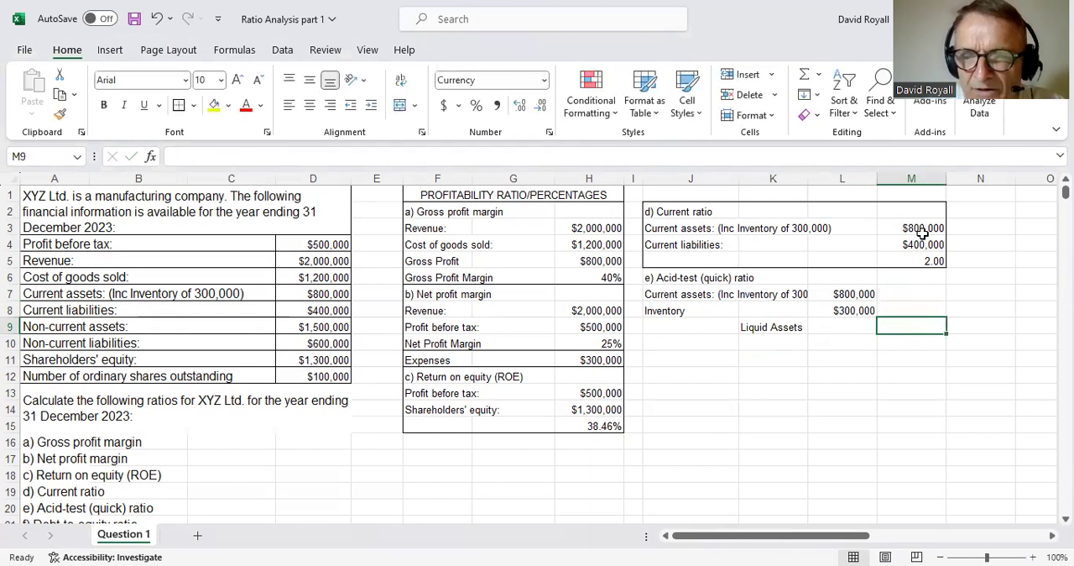
text(=)
key(Up)
key(Up)
key(Left)
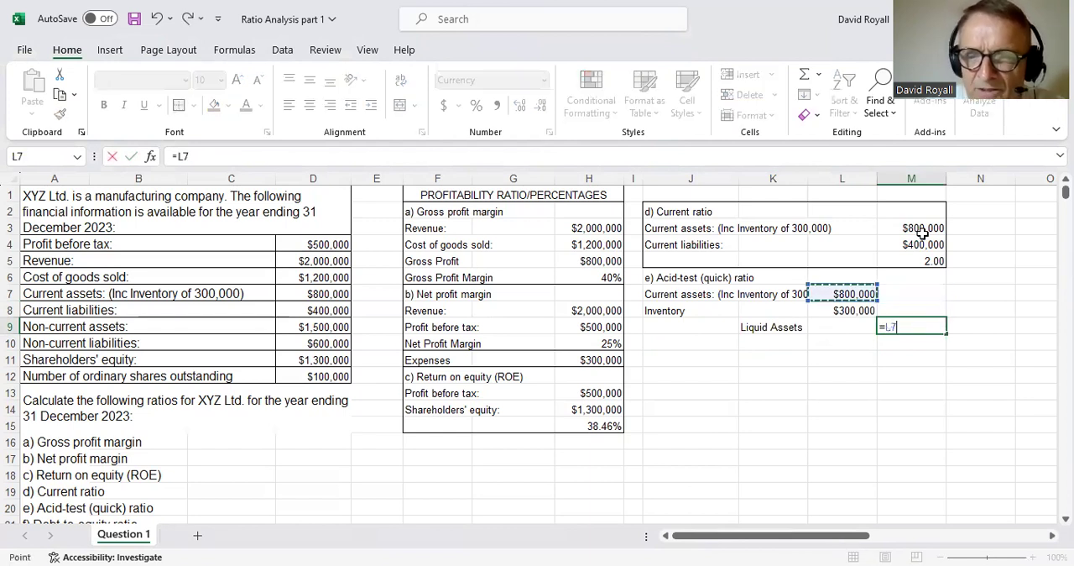
text(-)
key(Up)
key(Left)
key(Return)
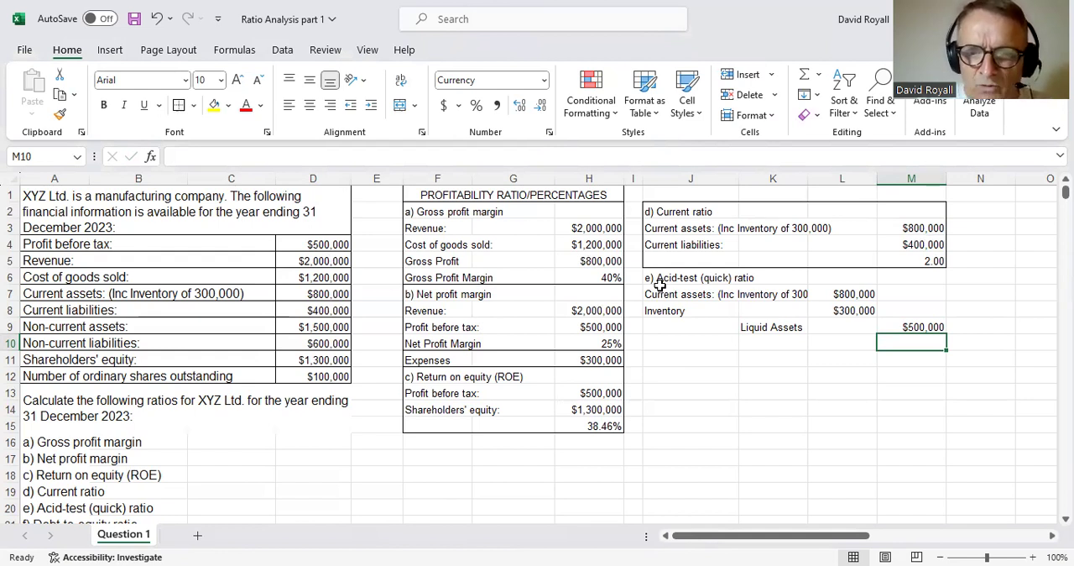
- Try an outside border around the acid-test block J6:M9, undoing both the border and the liquid assets formula in M9
drag(663, 282, 912, 328)
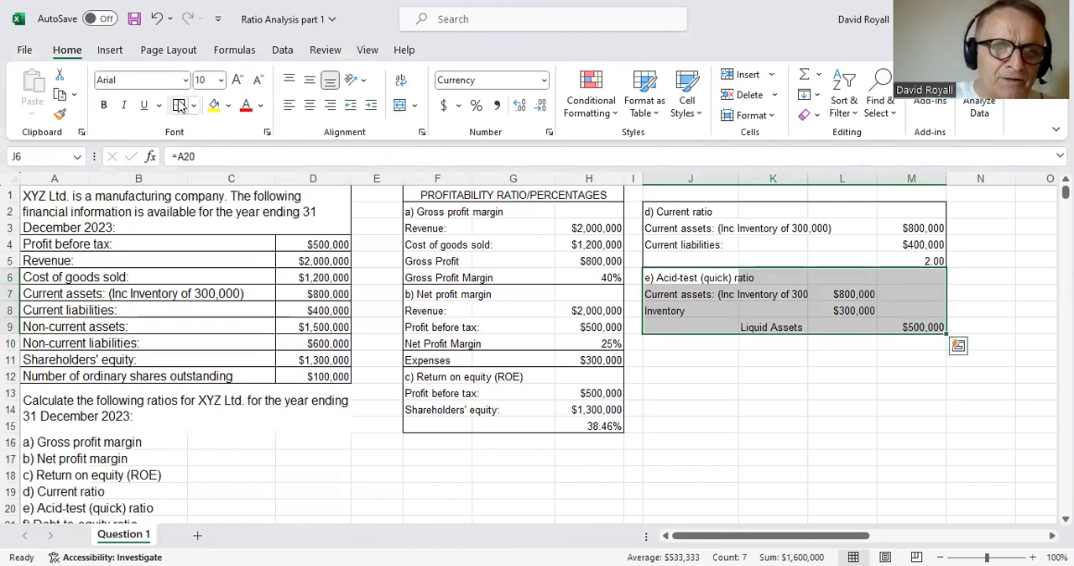
click(764, 458)
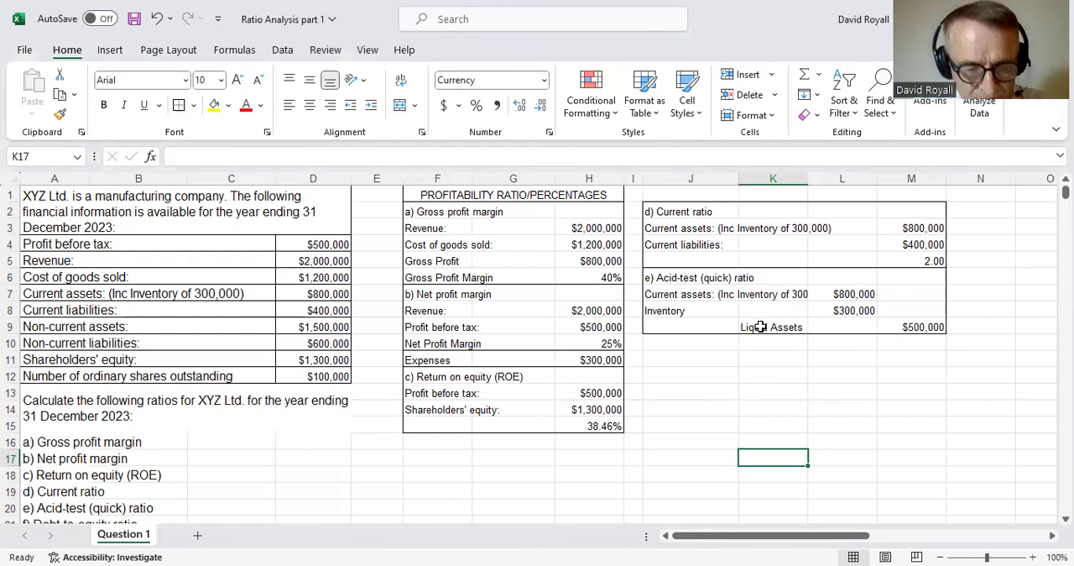
key(ctrl+z)
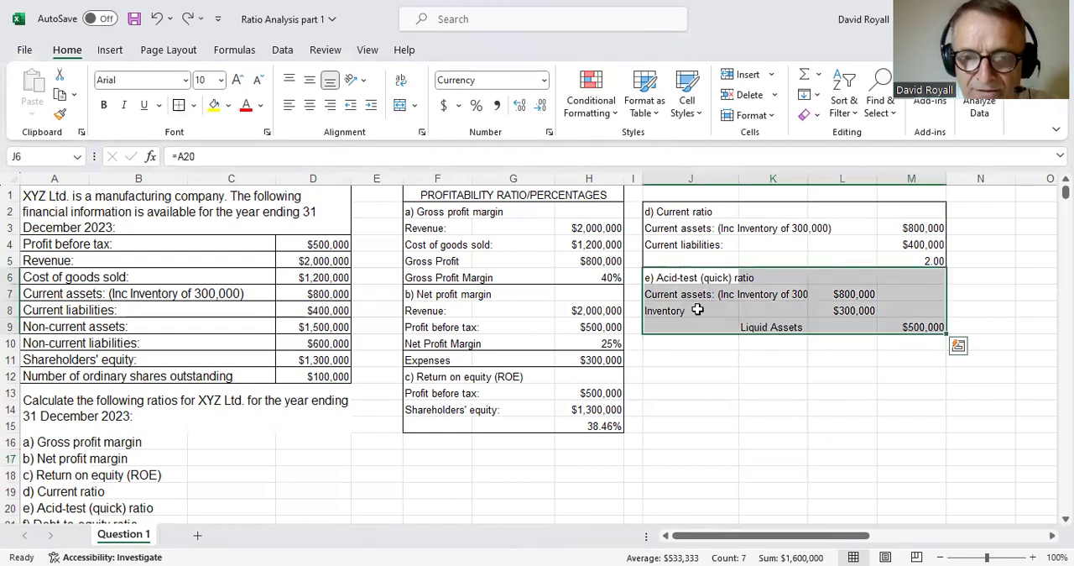
key(ctrl+z)
drag(697, 309, 902, 342)
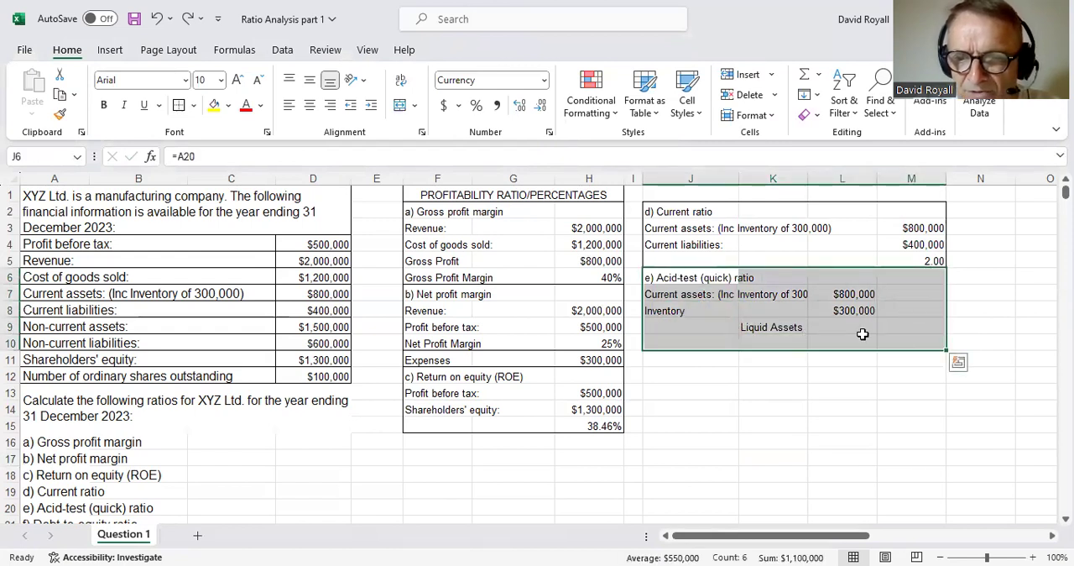
- Enter the liquid assets formula =L7-L8 in M9
click(888, 333)
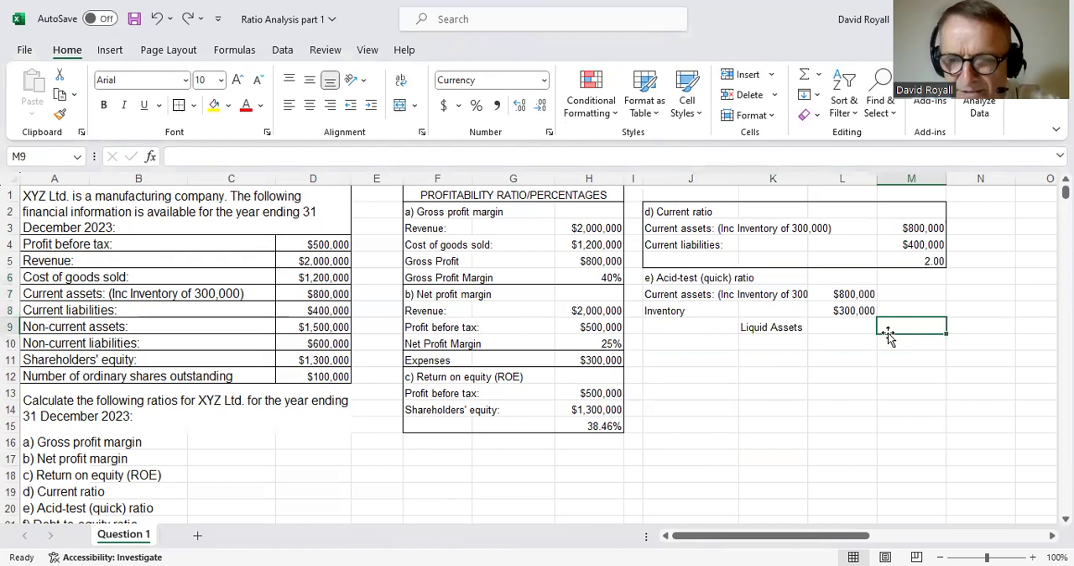
text(=)
click(855, 295)
text(-)
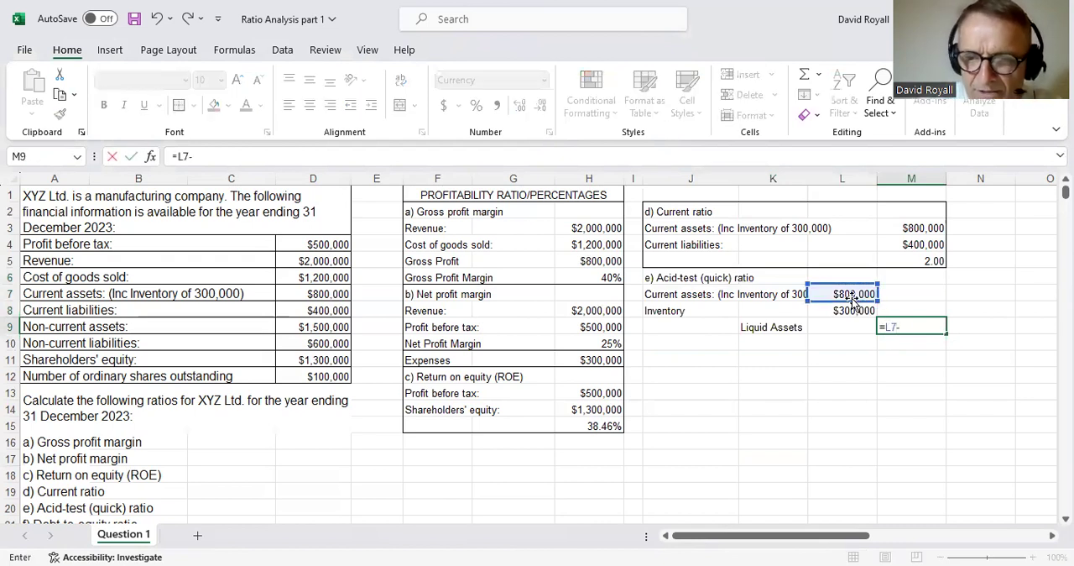
click(851, 308)
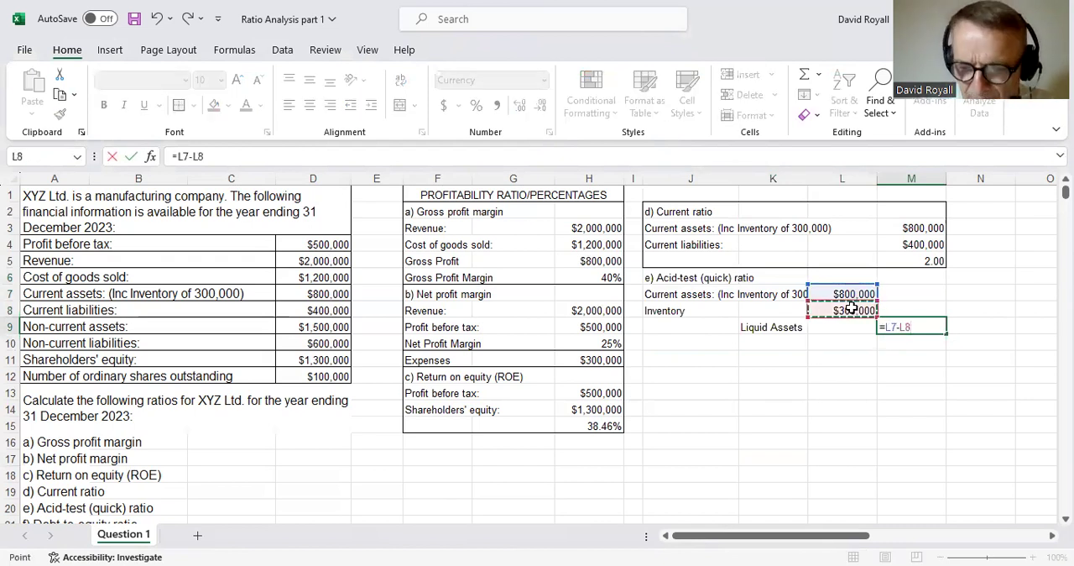
key(Return)
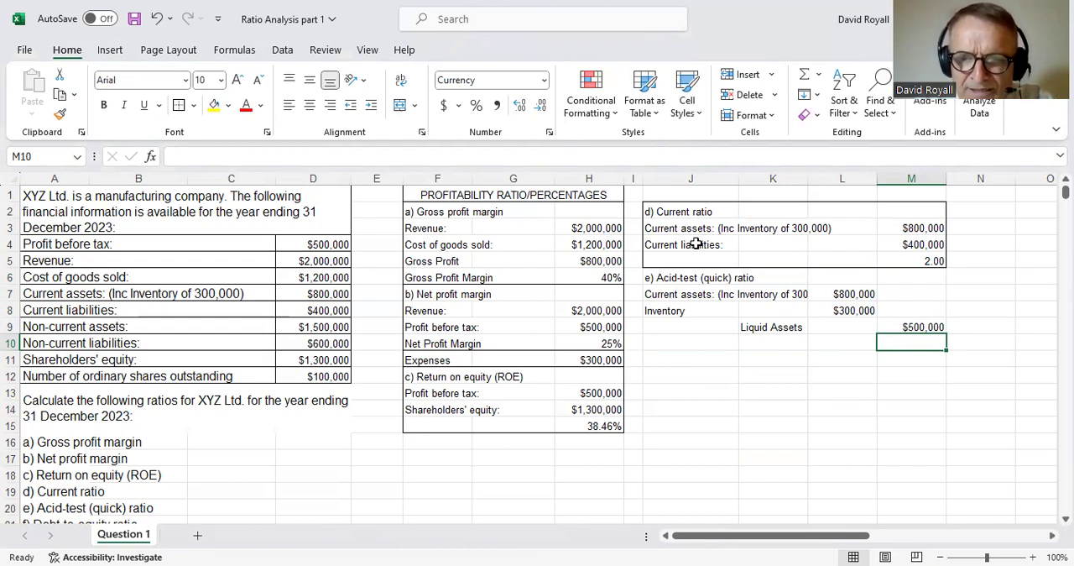
- Link J10 to the "Current liabilities:" label in J4 and M10 to the current liabilities amount in M4
click(680, 344)
text(=)
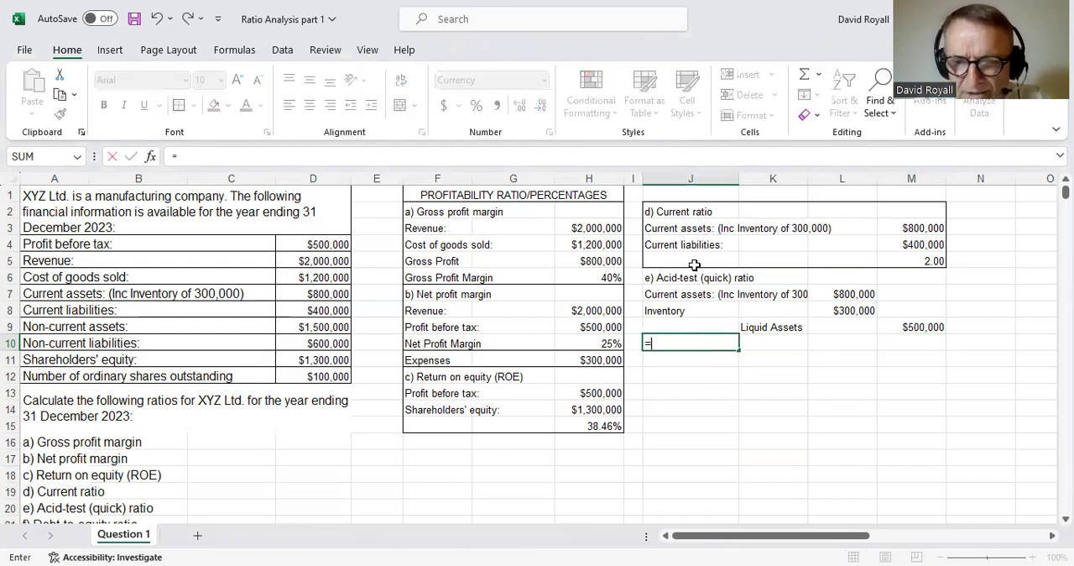
click(687, 245)
key(Return)
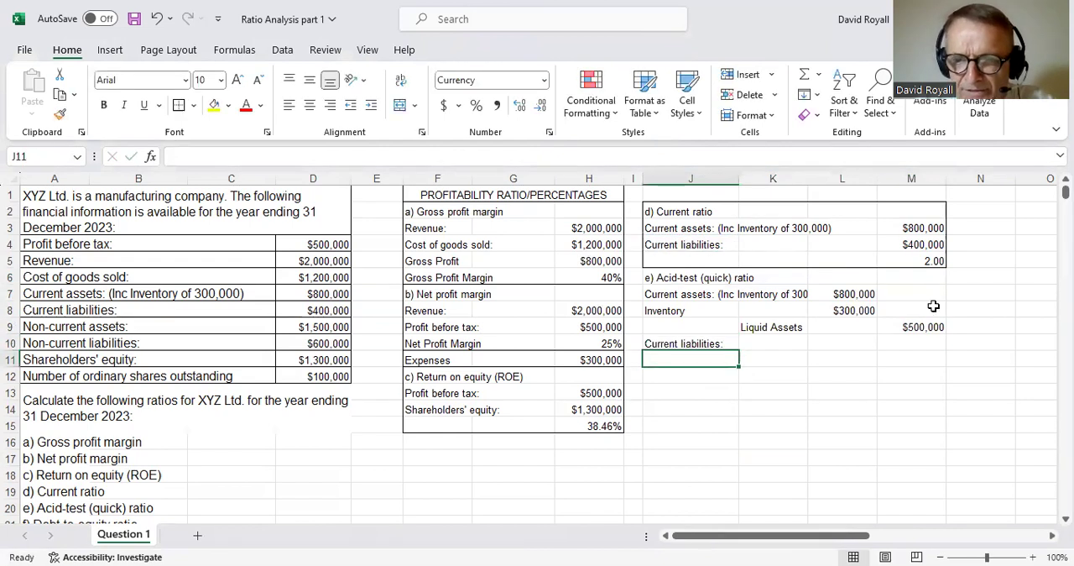
click(913, 343)
text(=)
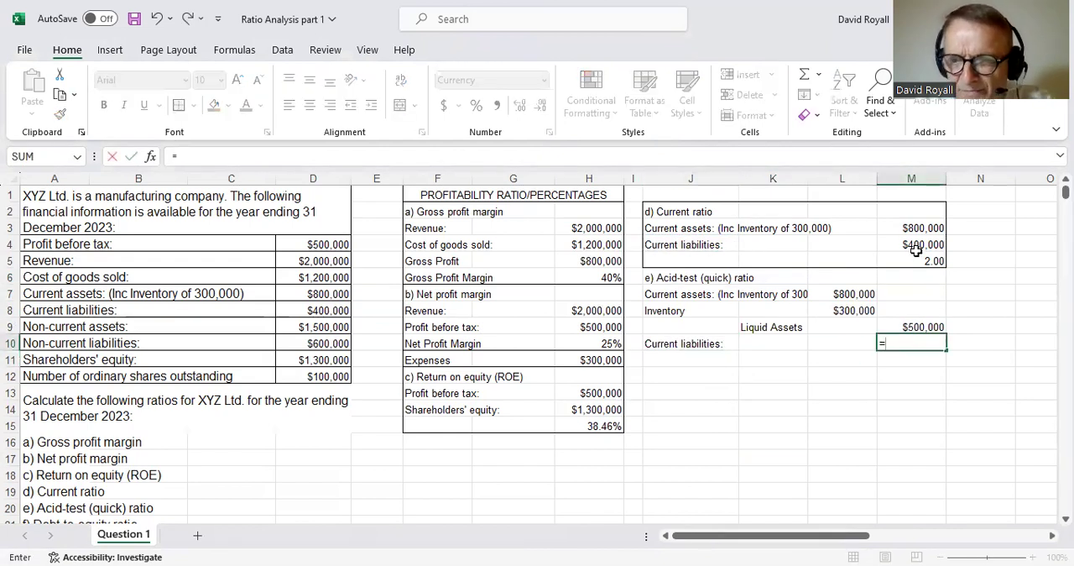
click(915, 245)
key(Return)
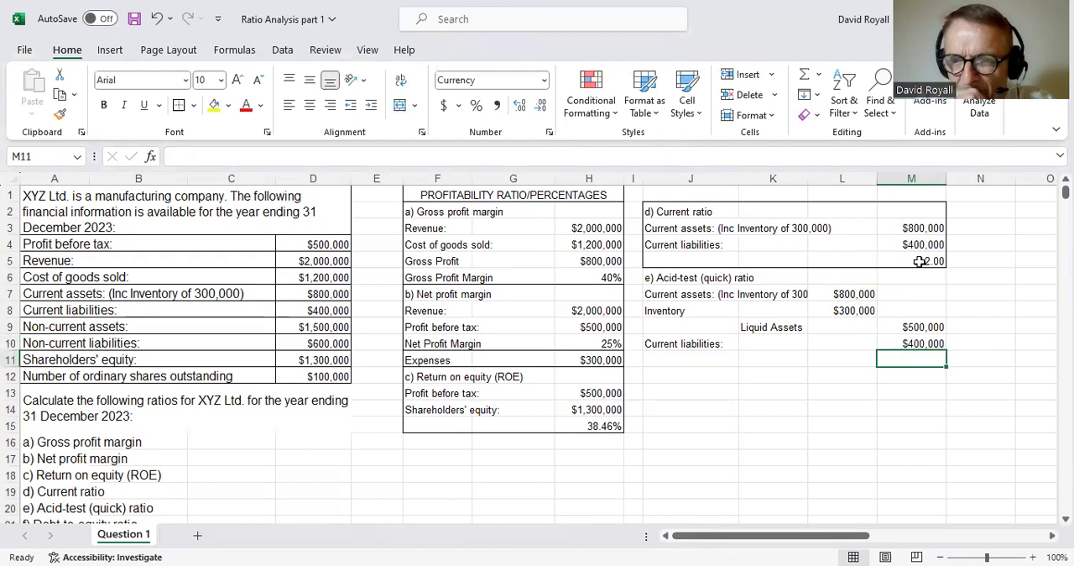
- Copy the current ratio formula from M5 to M11 to calculate the acid-test ratio as M9/M10
click(918, 259)
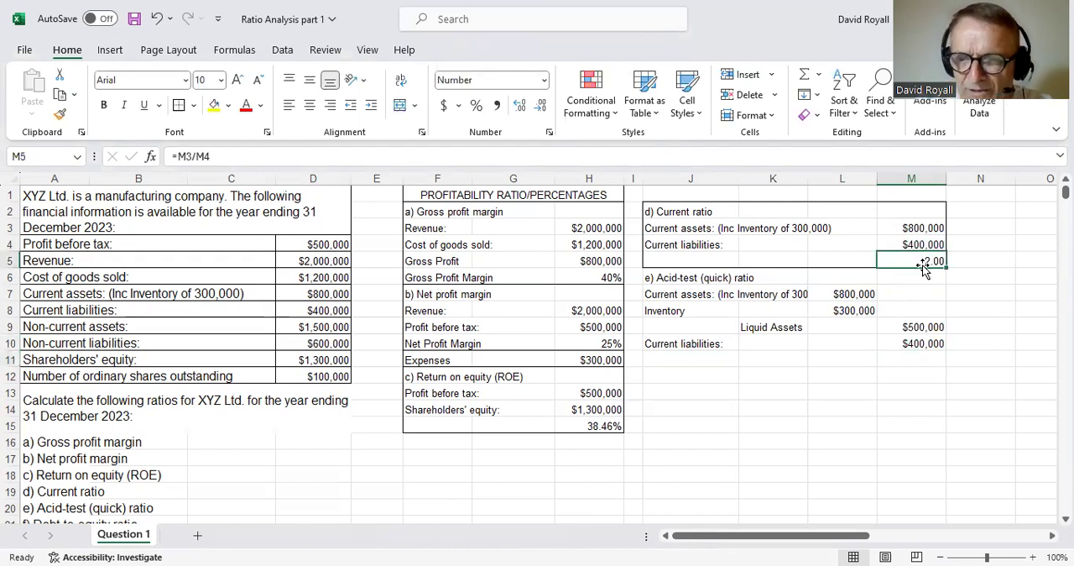
key(ctrl+c)
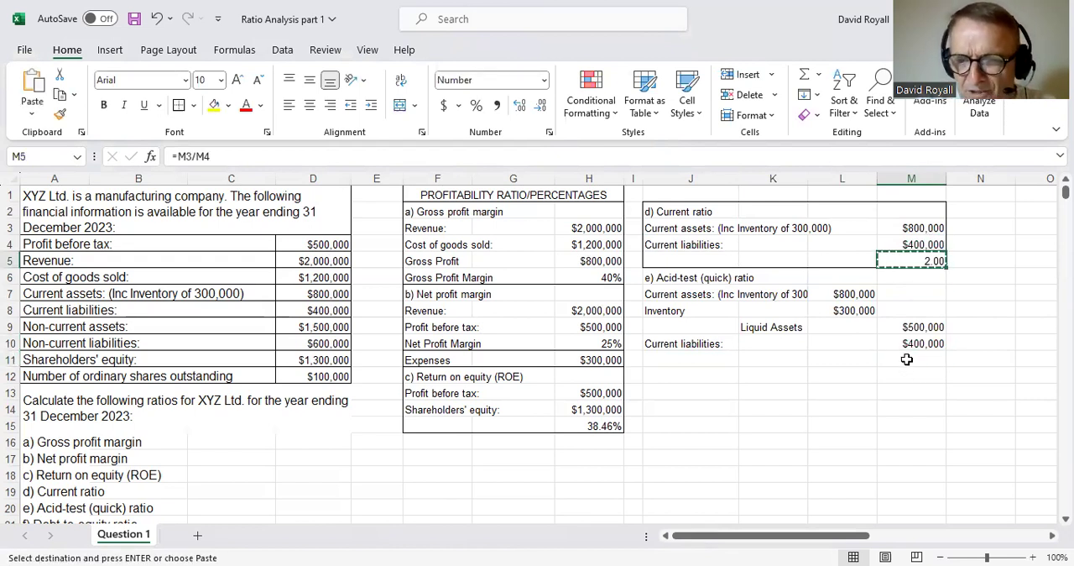
click(907, 358)
key(ctrl+v)
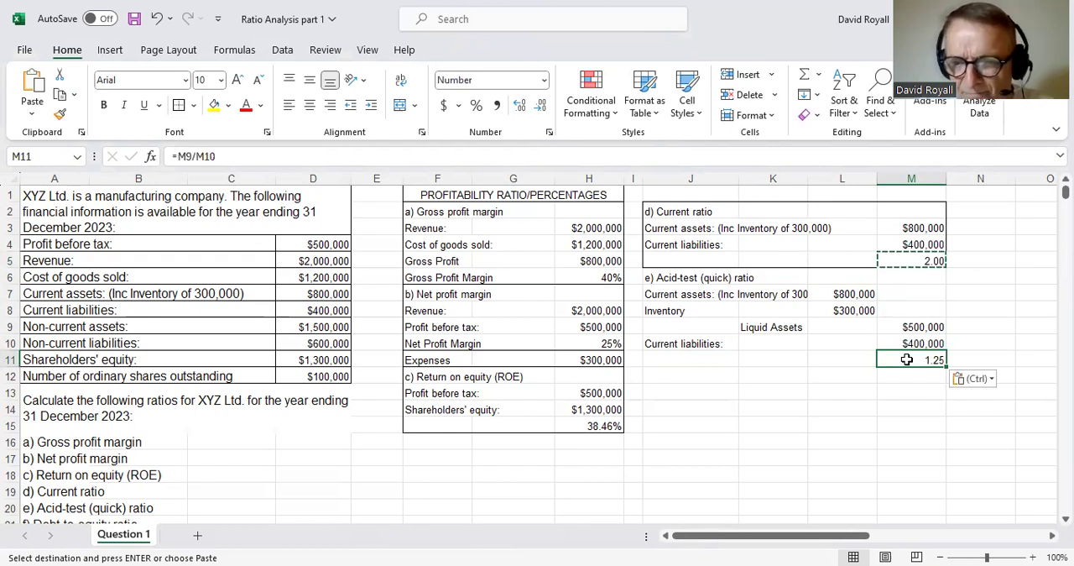
click(920, 404)
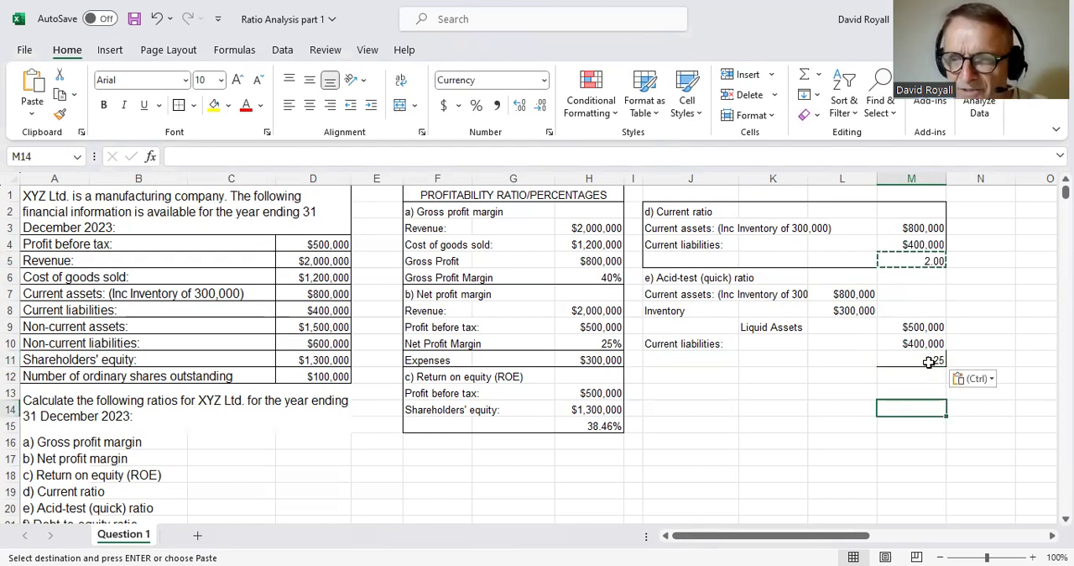
click(928, 328)
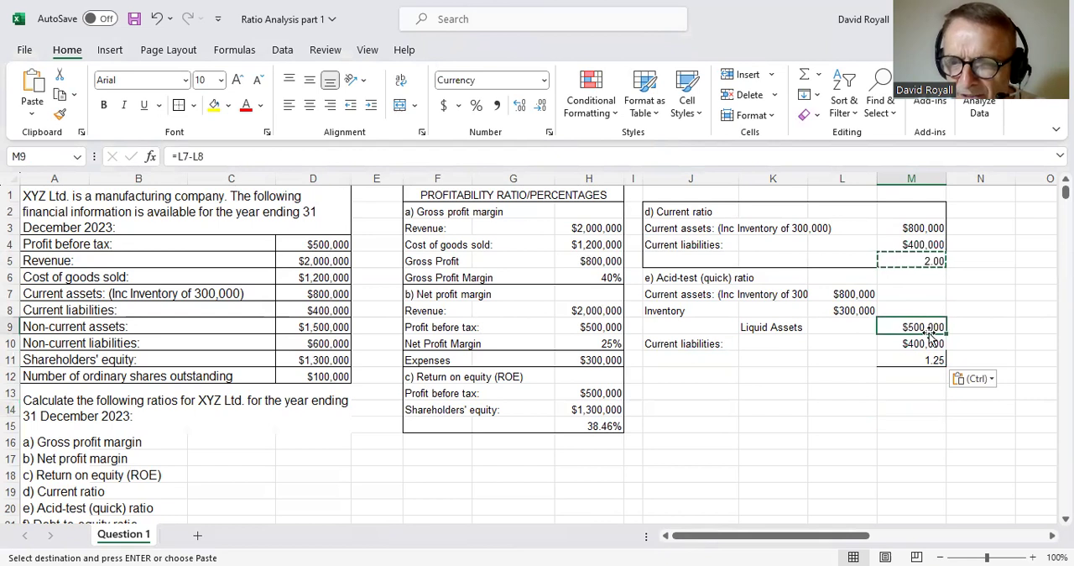
click(927, 341)
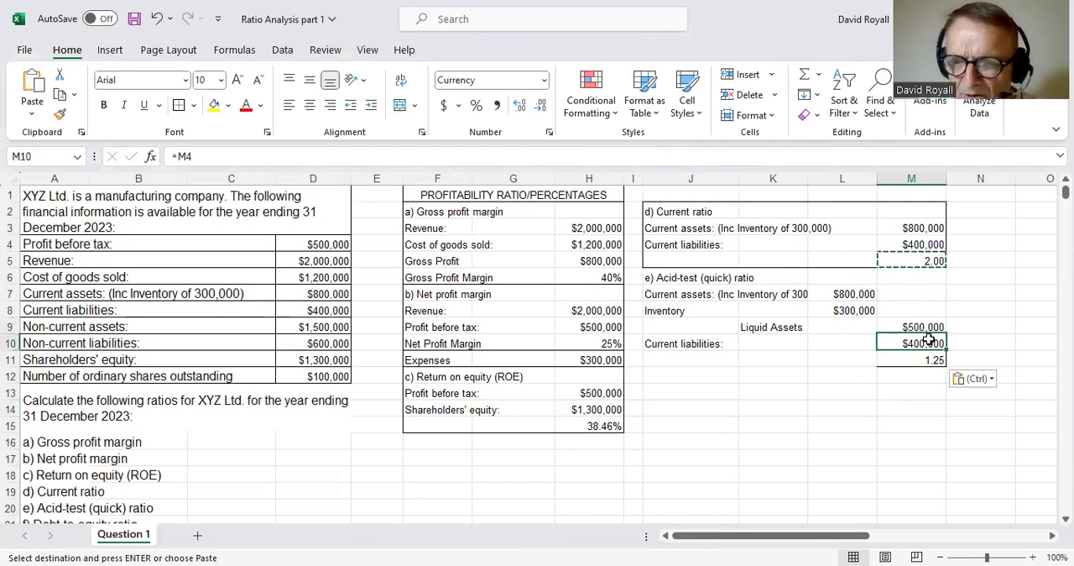
- Put an outside border around the acid-test ratio block J6:M11
drag(682, 279, 928, 359)
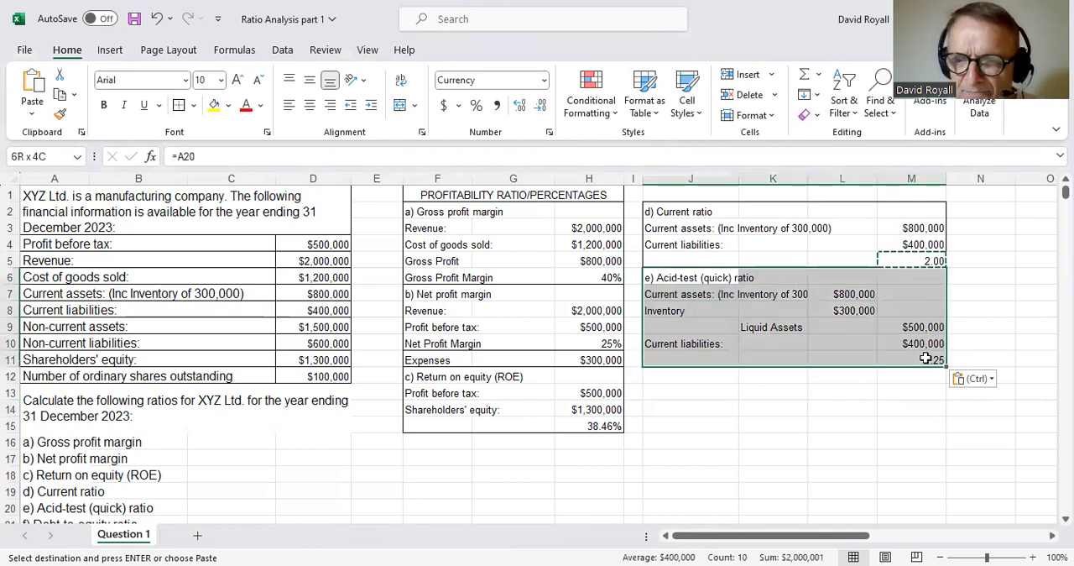
key(Escape)
click(179, 105)
click(871, 406)
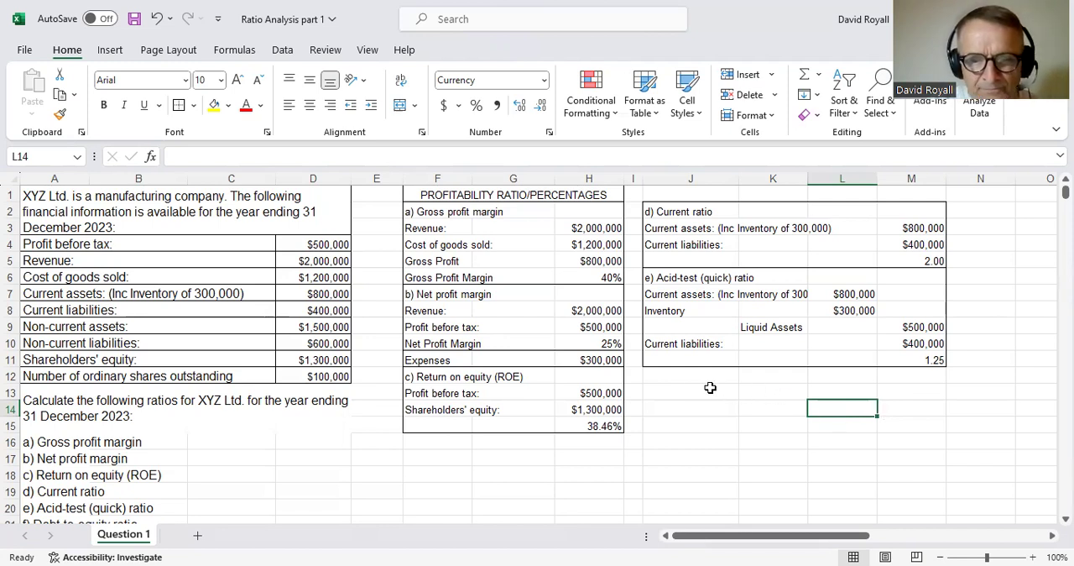
- Link J12 to the "f) Debt-to-equity ratio" heading in A21
scroll(267, 485, down, 2)
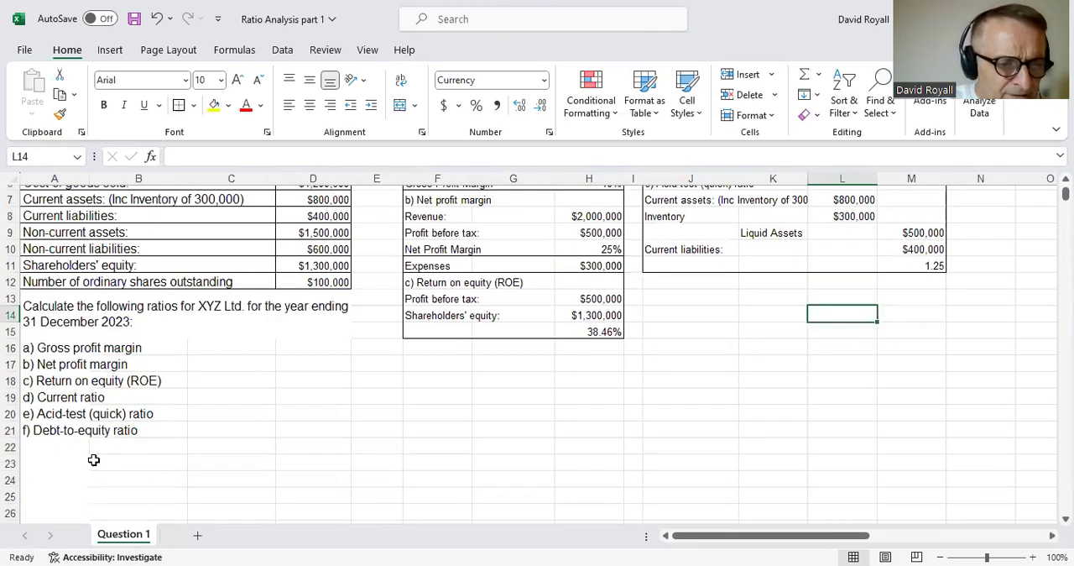
click(56, 430)
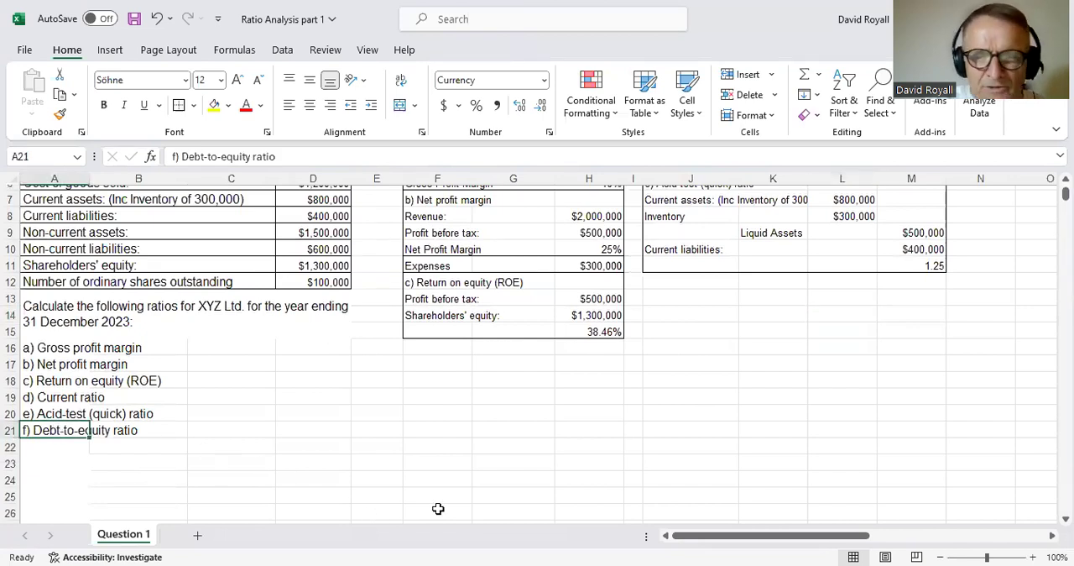
scroll(439, 509, up, 2)
click(666, 380)
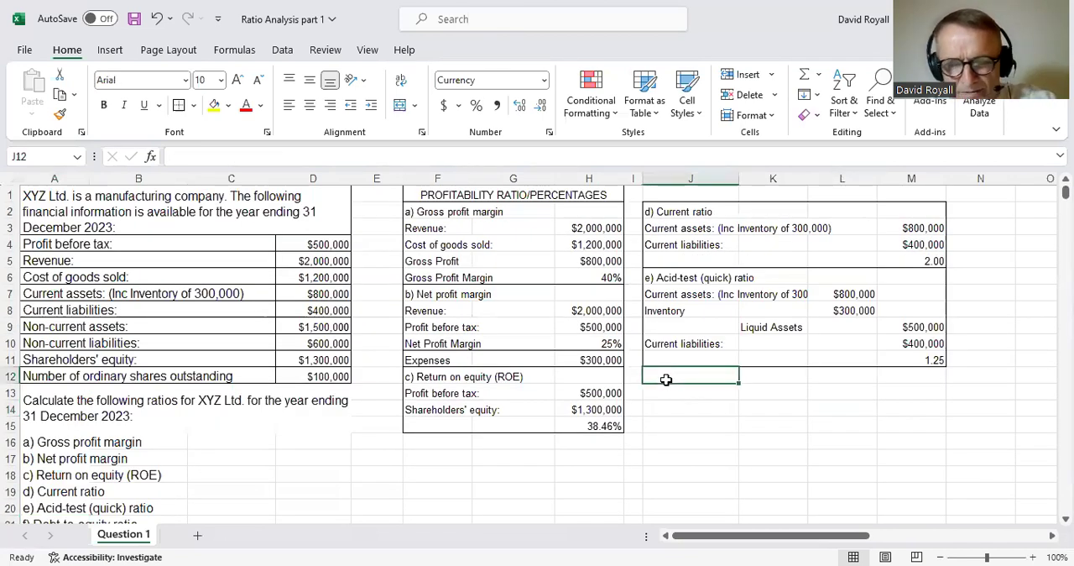
text(=)
scroll(55, 466, down, 2)
click(32, 435)
key(Return)
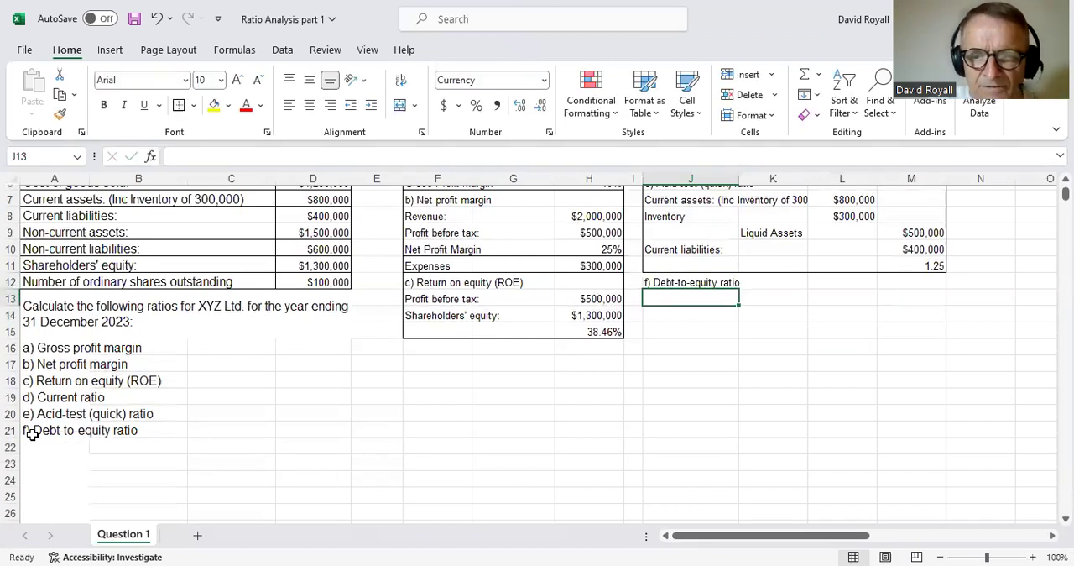
- Link J13 to the "Non-current liabilities:" label in A10
scroll(120, 511, up, 2)
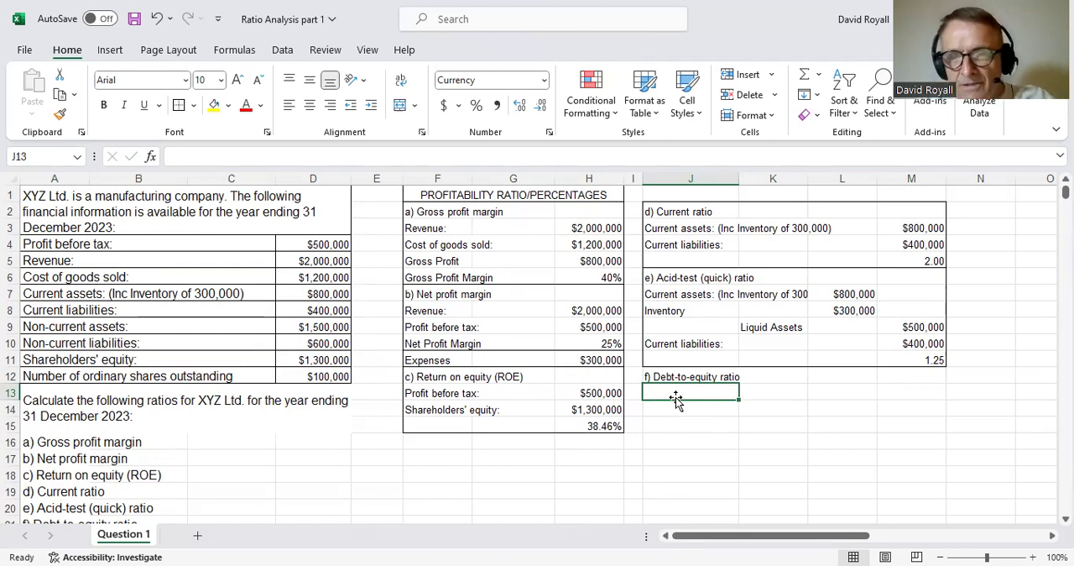
text(=)
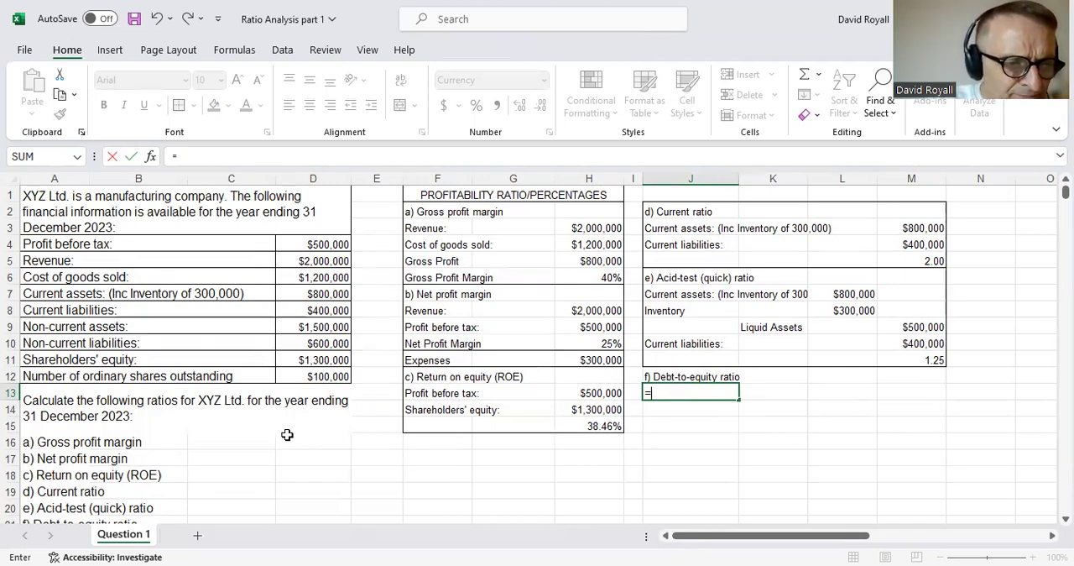
click(72, 343)
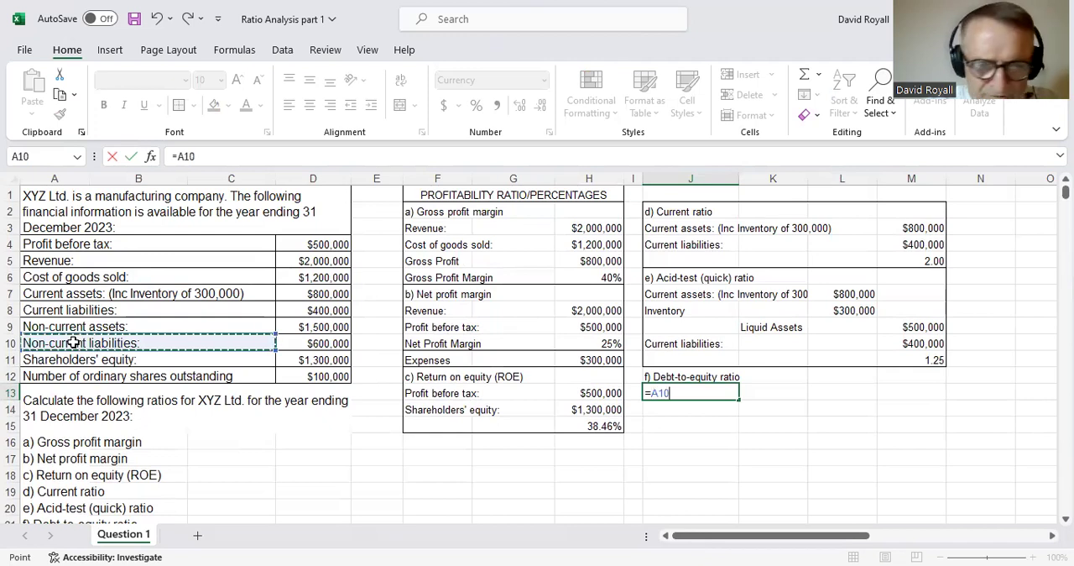
key(Return)
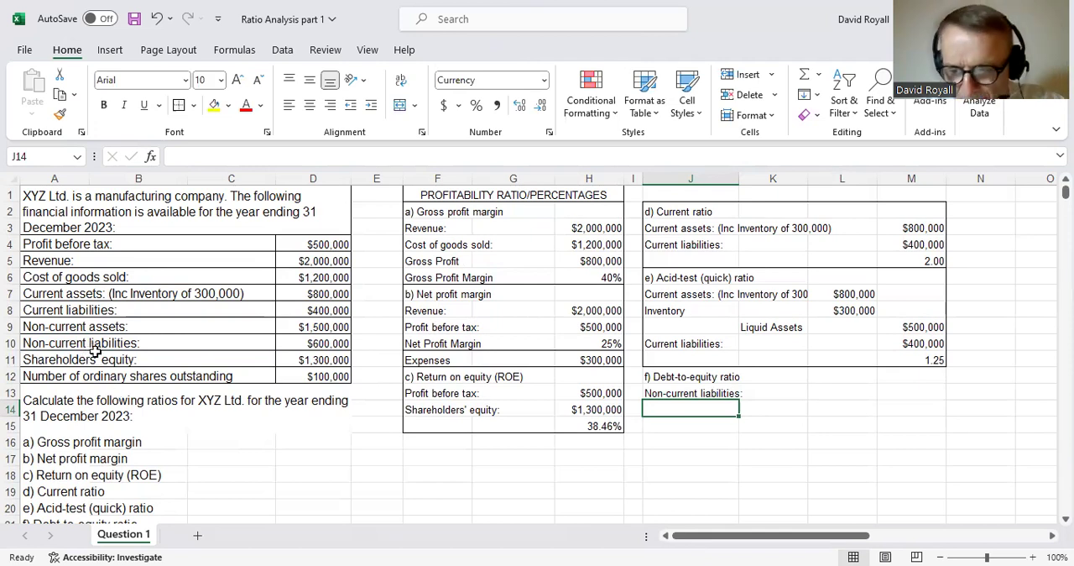
- Link J14 to the "Current liabilities:" label in A8
text(=)
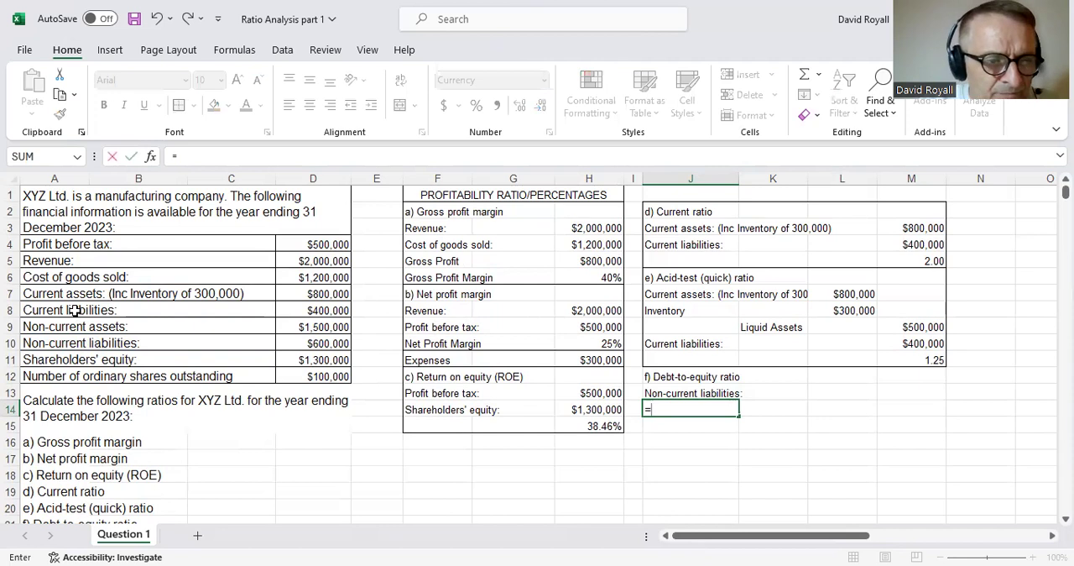
click(74, 310)
key(Return)
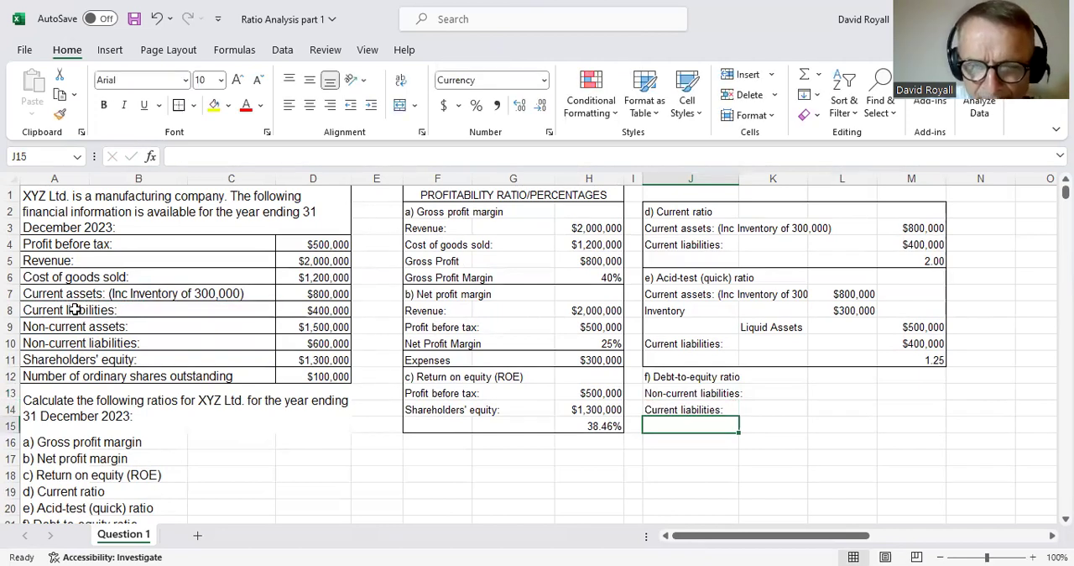
- Link L14 to the non-current assets amount in D9
click(825, 408)
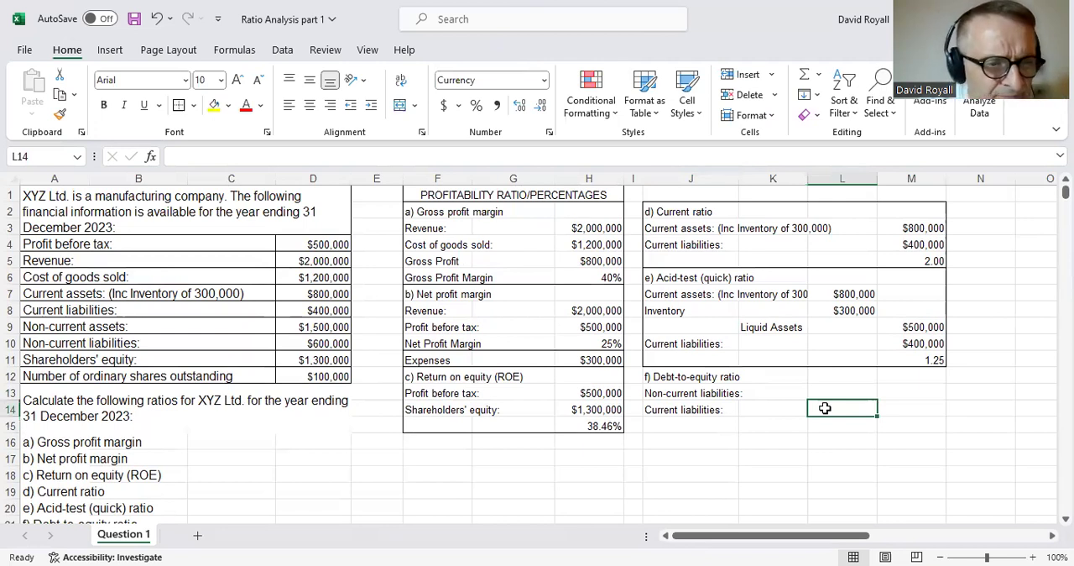
text(=)
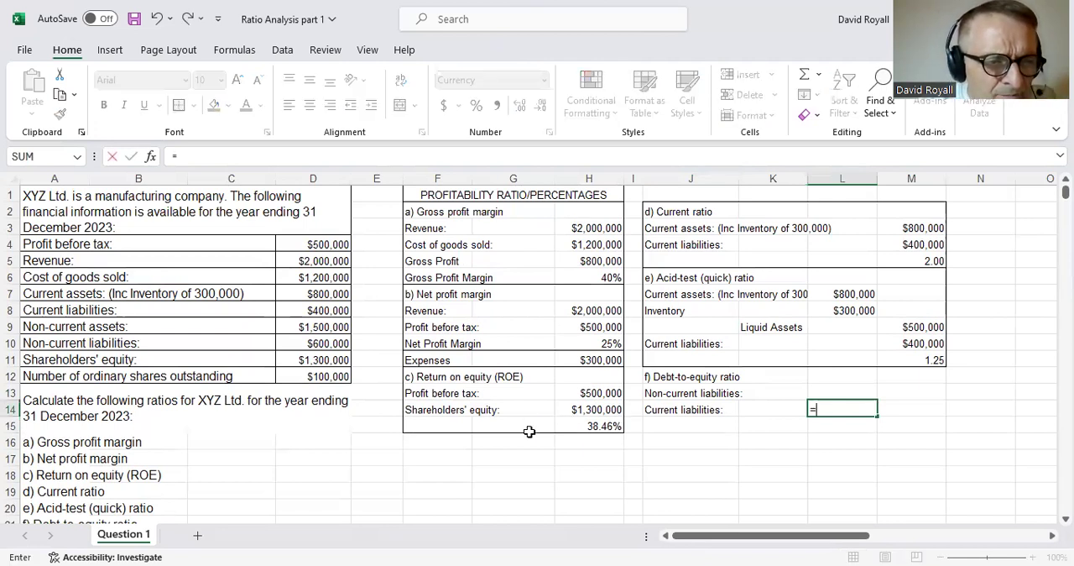
click(340, 327)
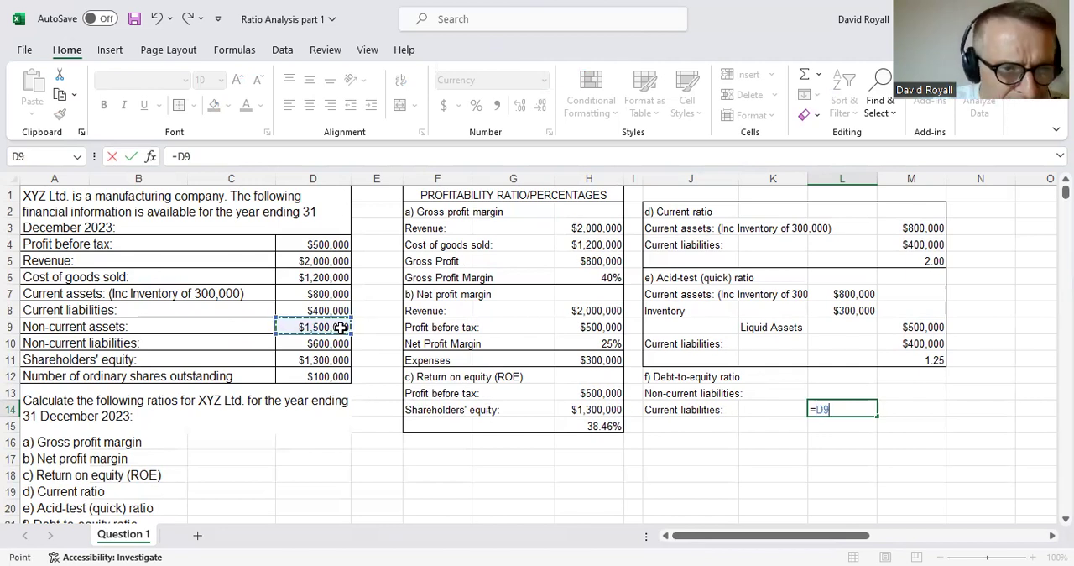
key(Return)
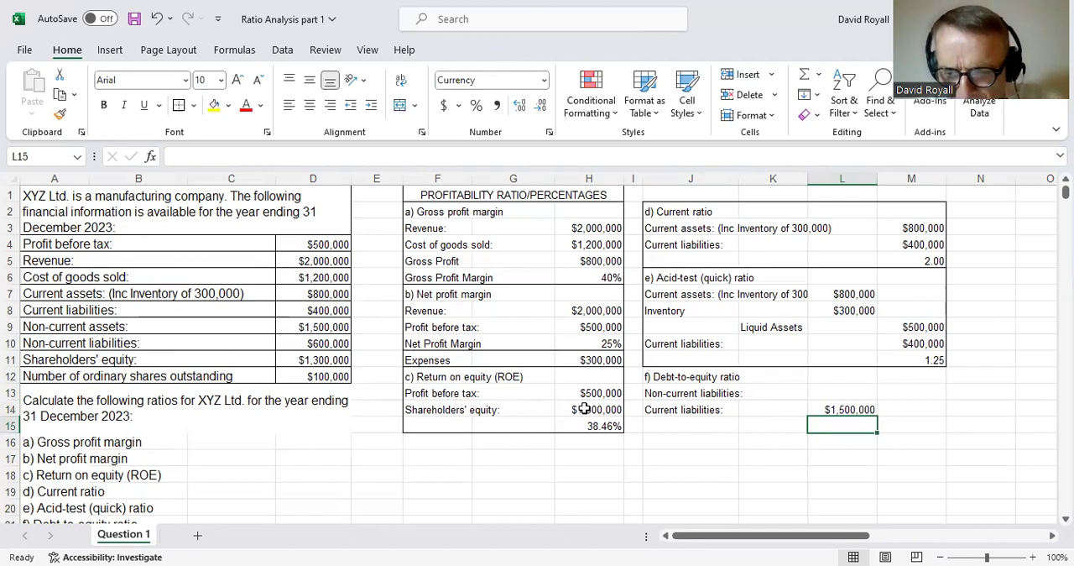
- Link L13 to the current liabilities amount in D8
click(843, 393)
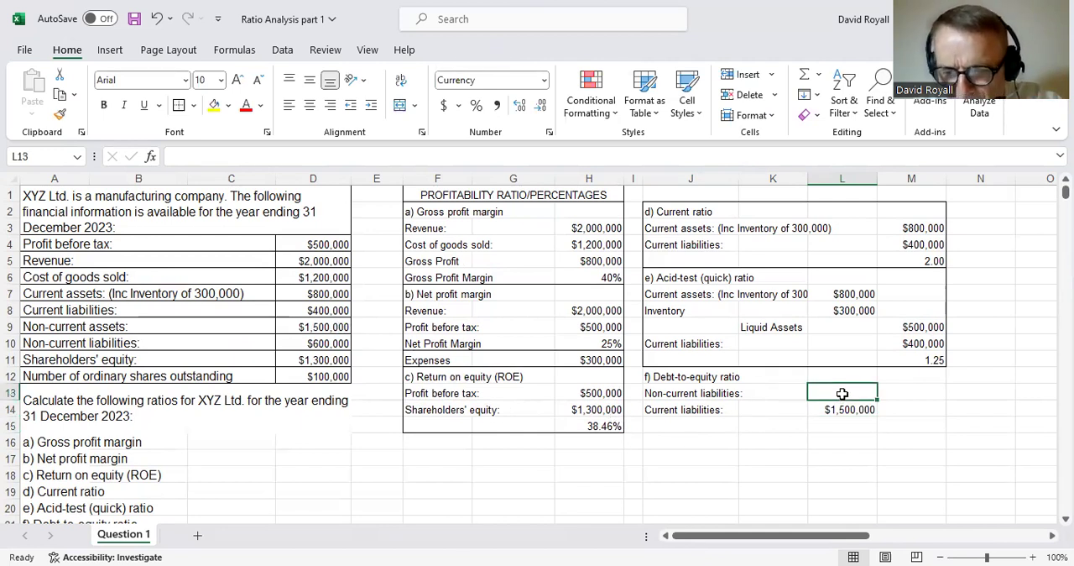
text(=)
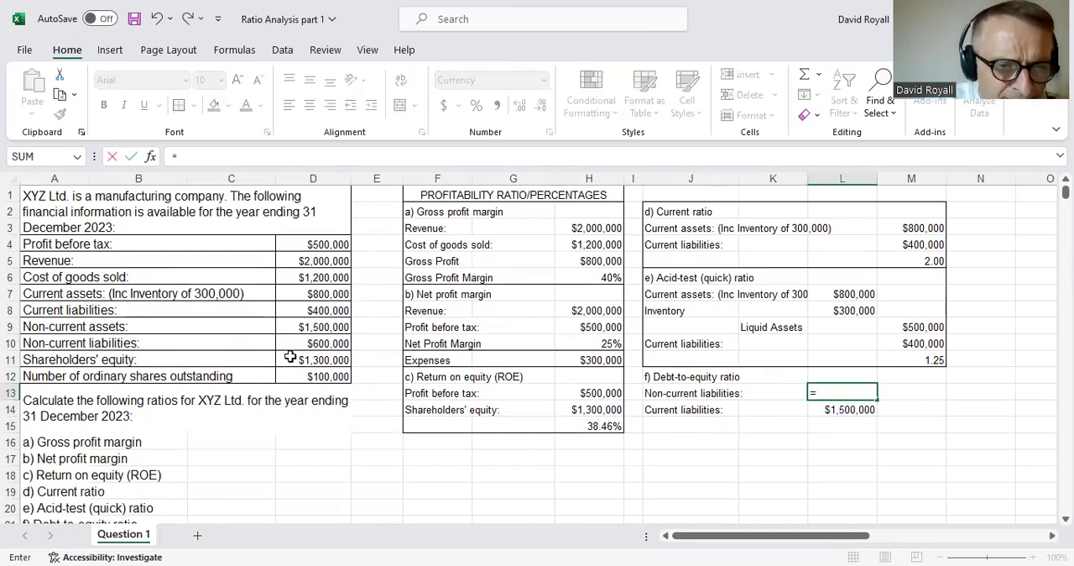
click(341, 312)
key(Return)
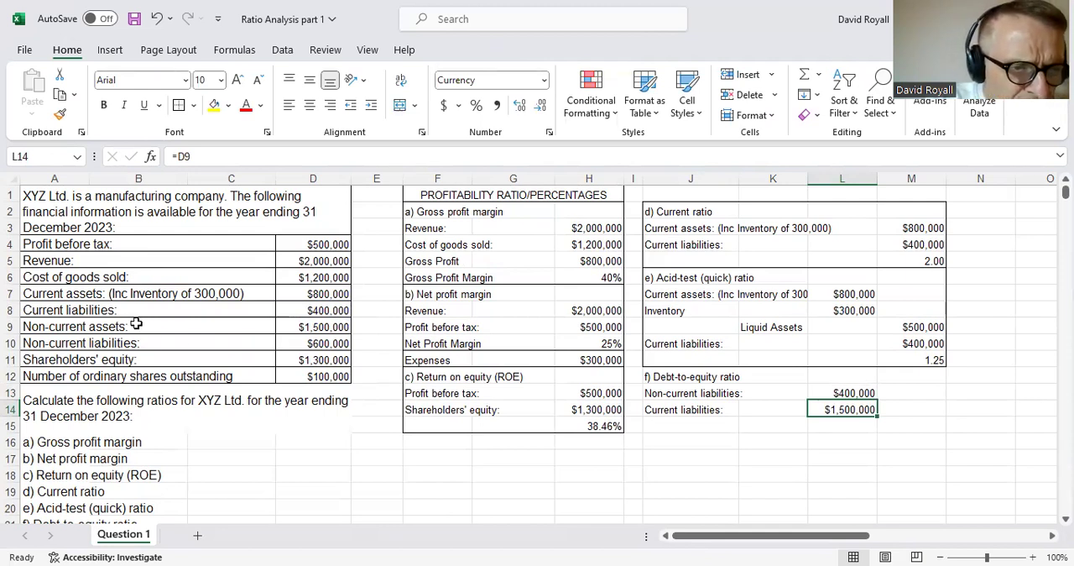
- Change the reference in L14 to the non-current liabilities amount in D10
click(323, 311)
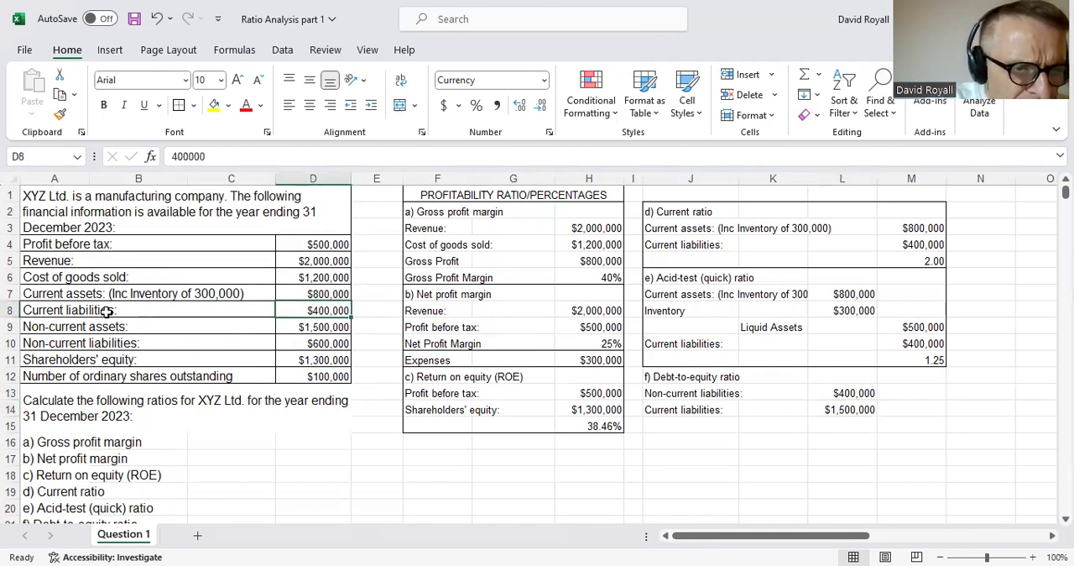
click(323, 344)
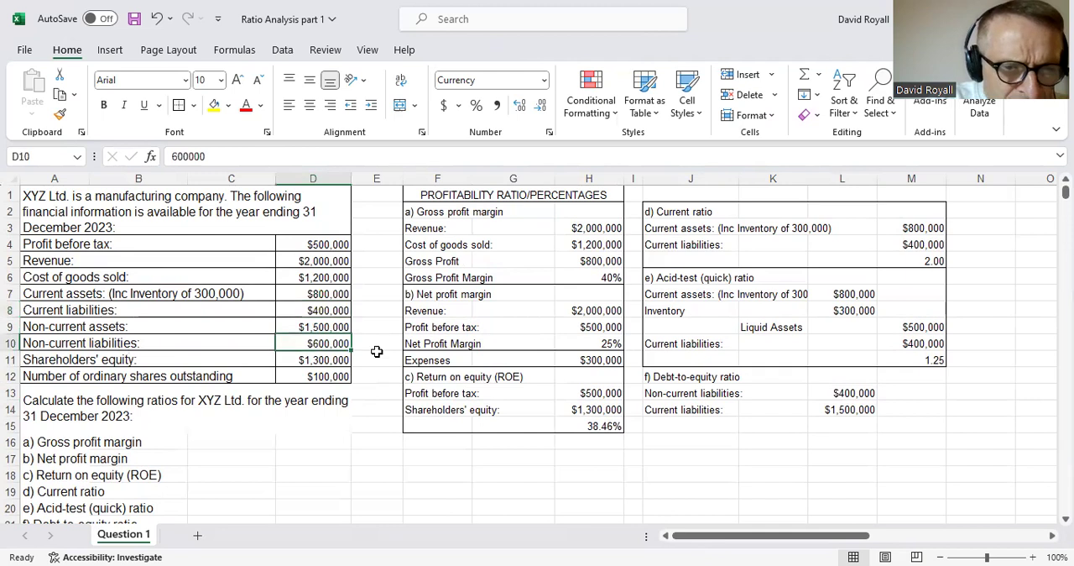
click(829, 408)
text(=D9)
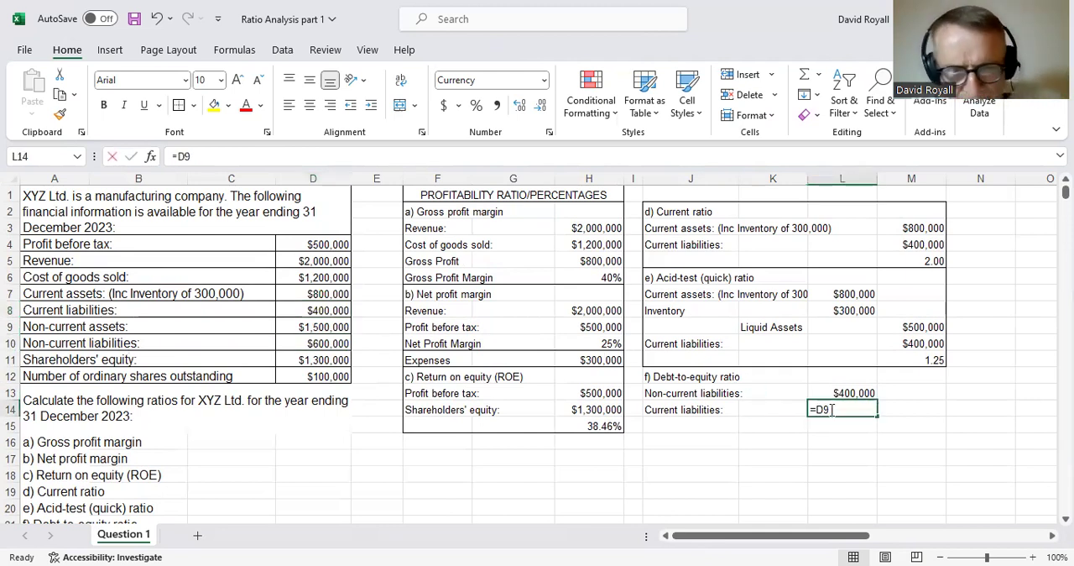
key(BackSpace)
key(BackSpace)
click(318, 346)
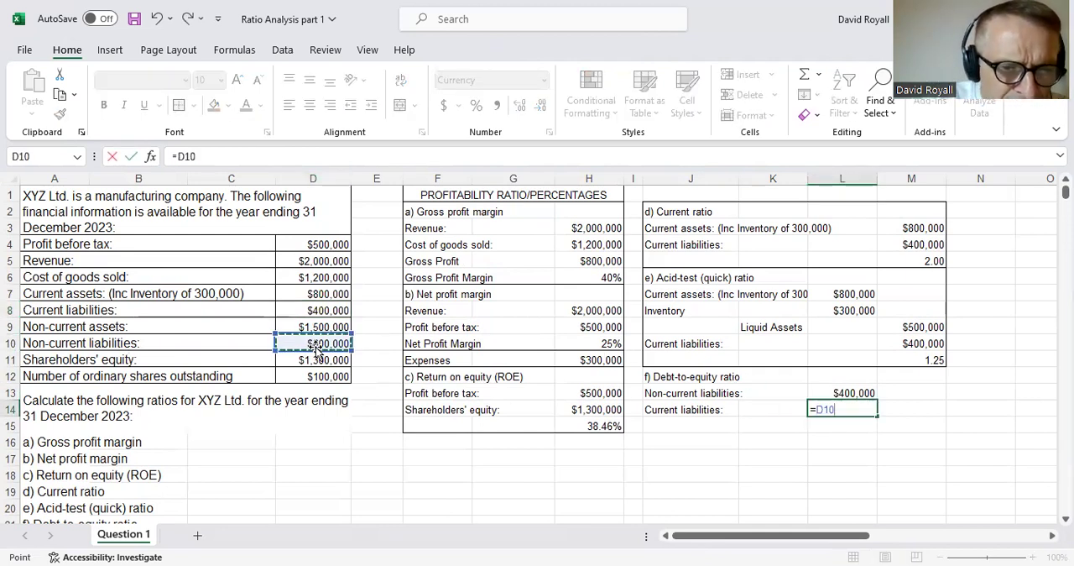
key(Return)
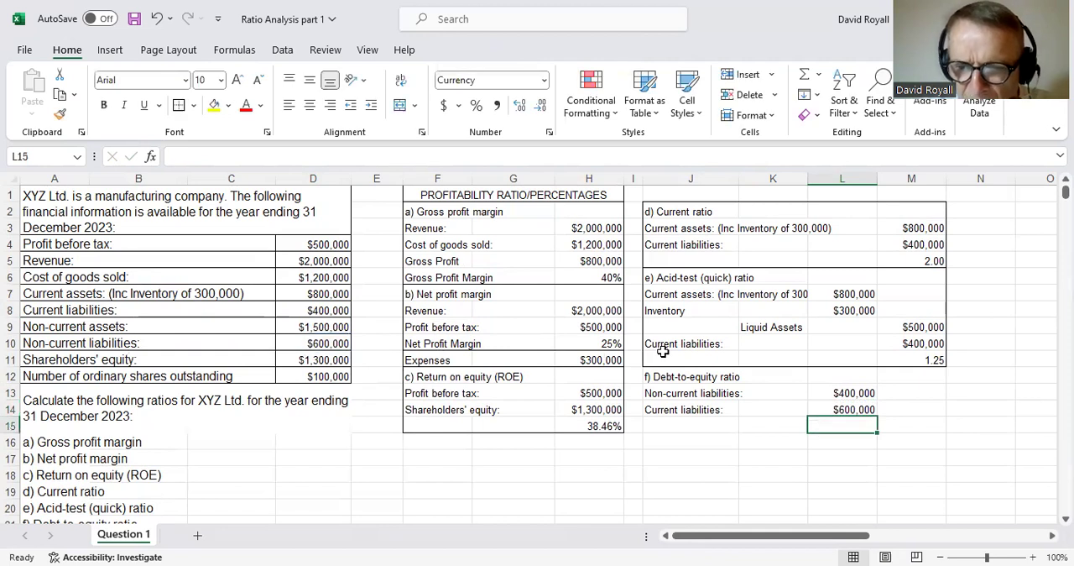
- Add the two liability amounts in M14 with the formula =L13+L14
click(905, 406)
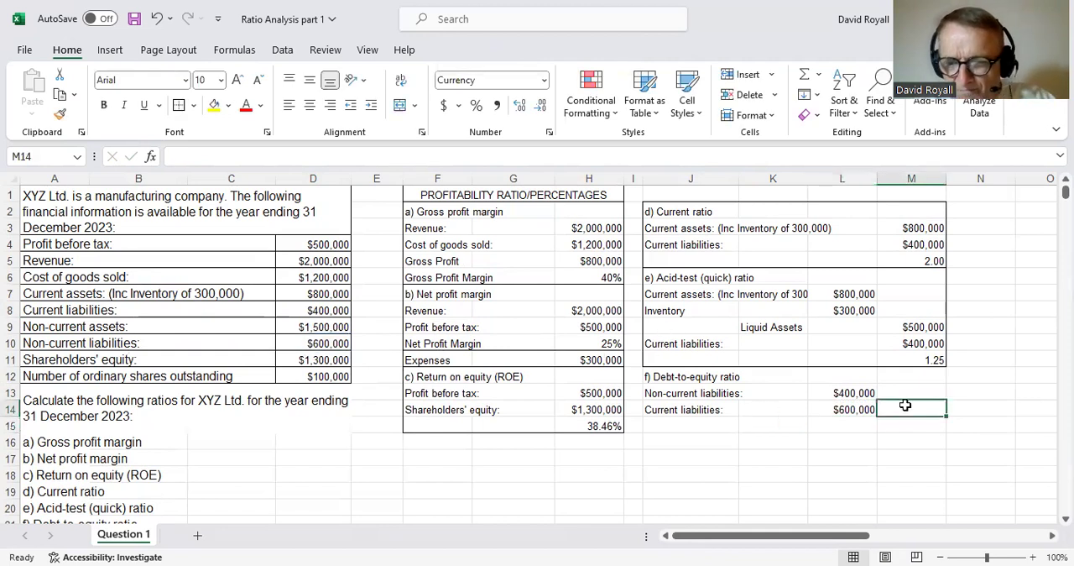
text(=)
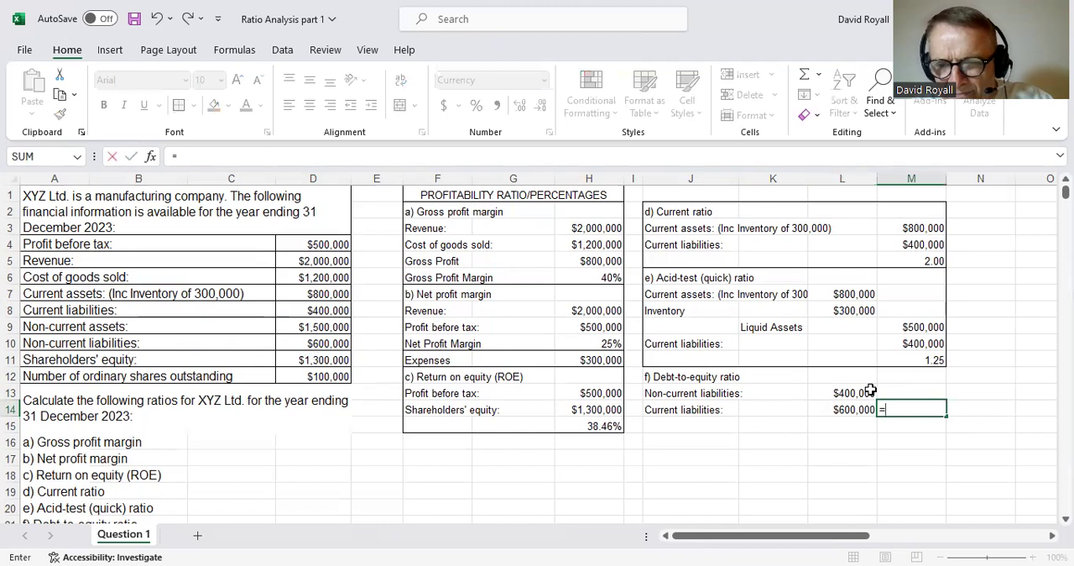
click(869, 391)
text(+)
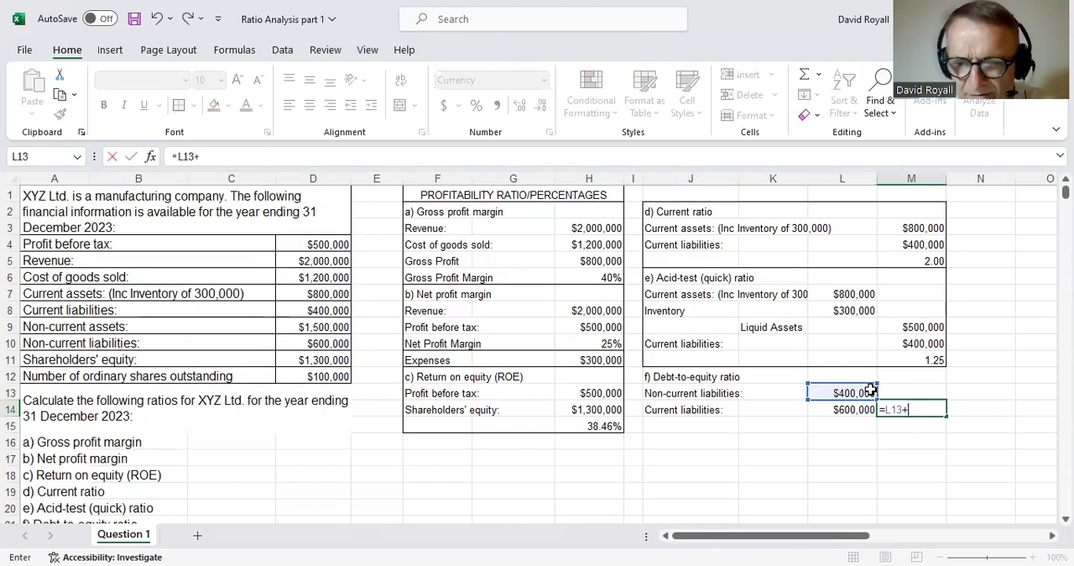
click(830, 409)
key(Return)
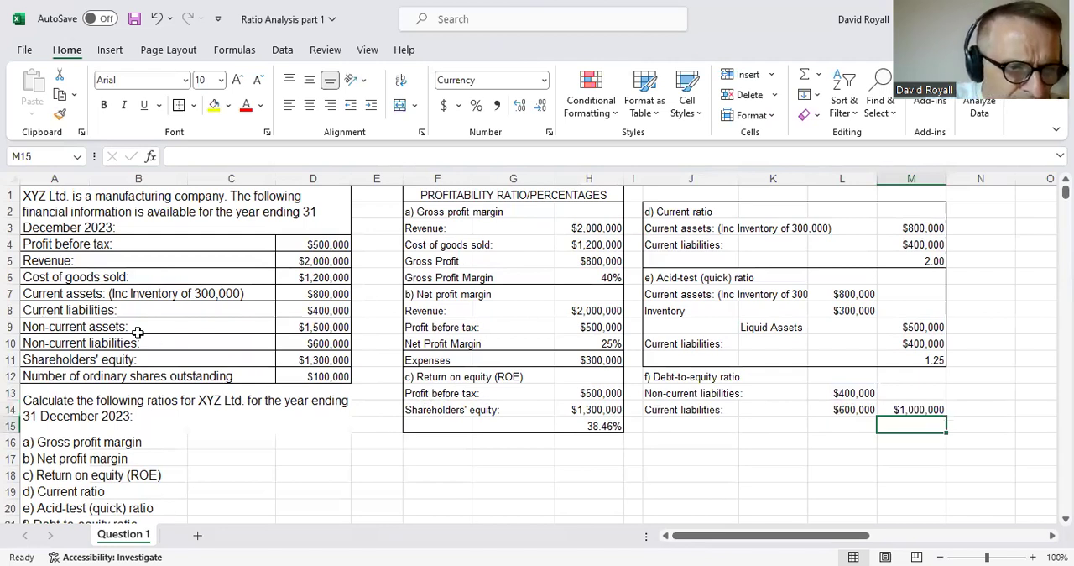
- Colour the current and non-current liabilities labels in A8 and A10 and their amounts in D8 and D10 red
click(82, 312)
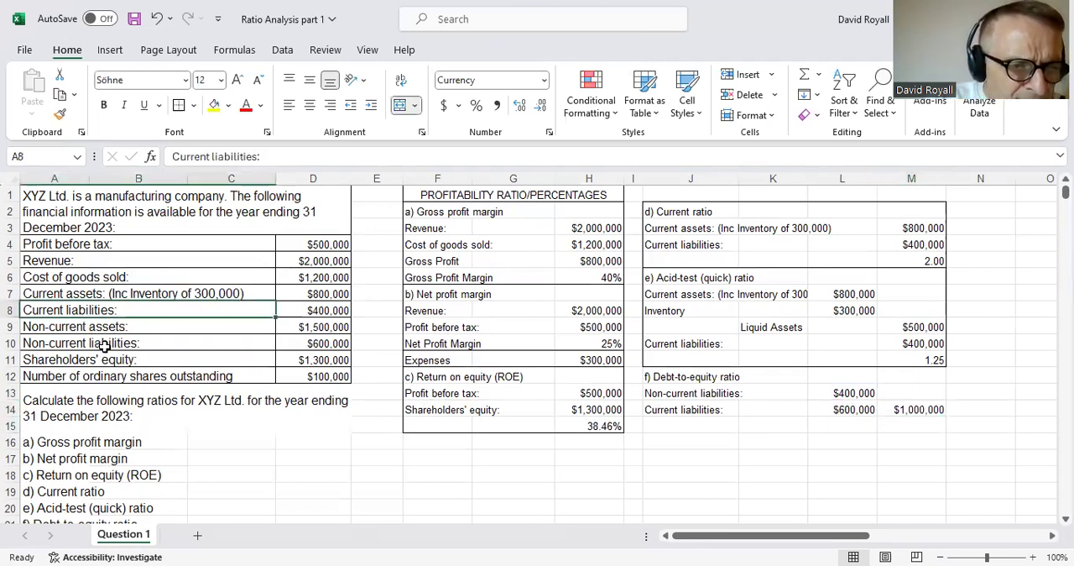
ctrl+click(104, 346)
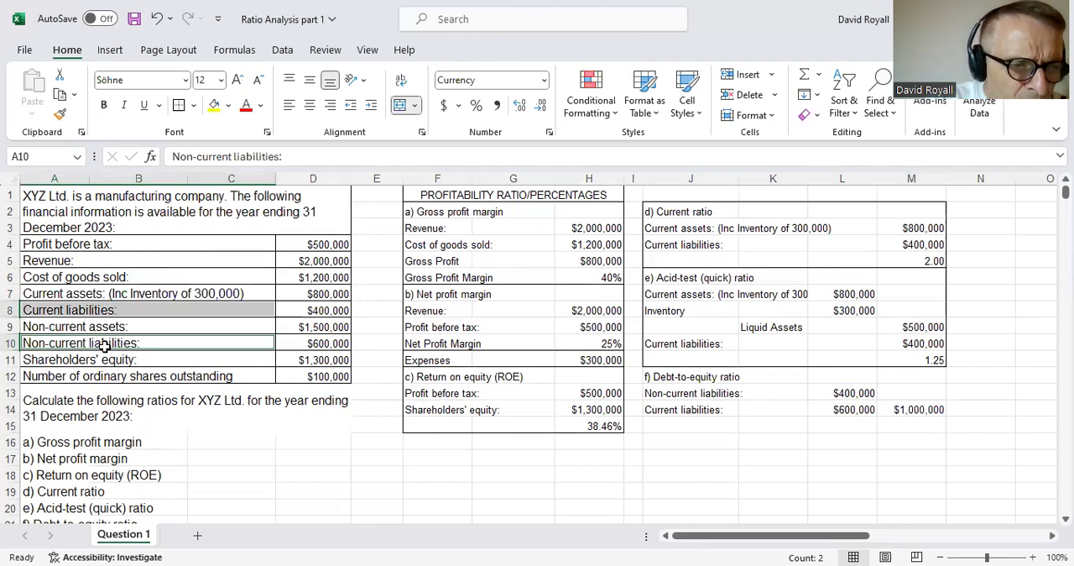
click(247, 109)
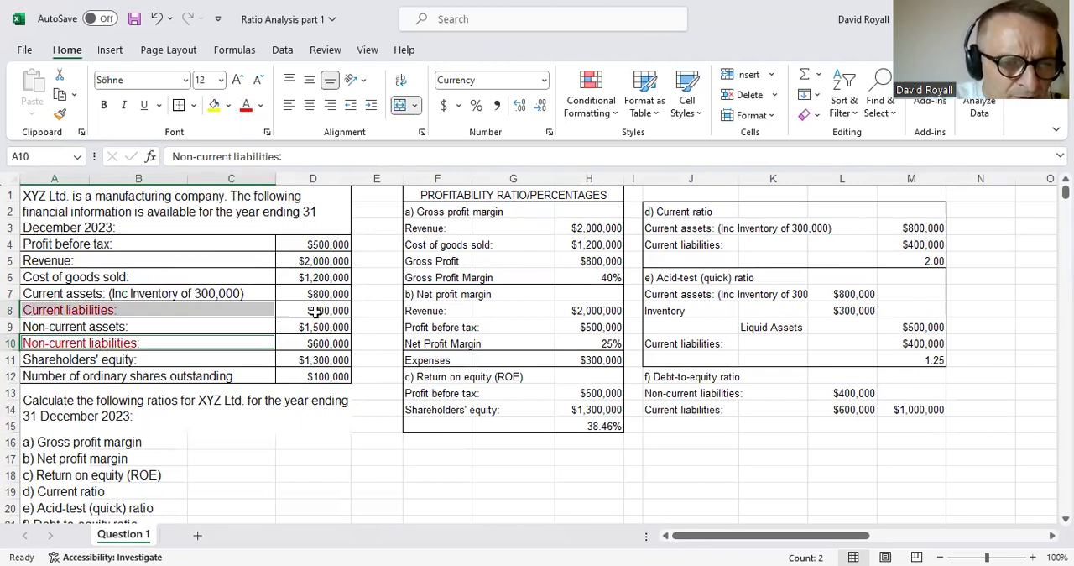
click(316, 310)
ctrl+click(320, 346)
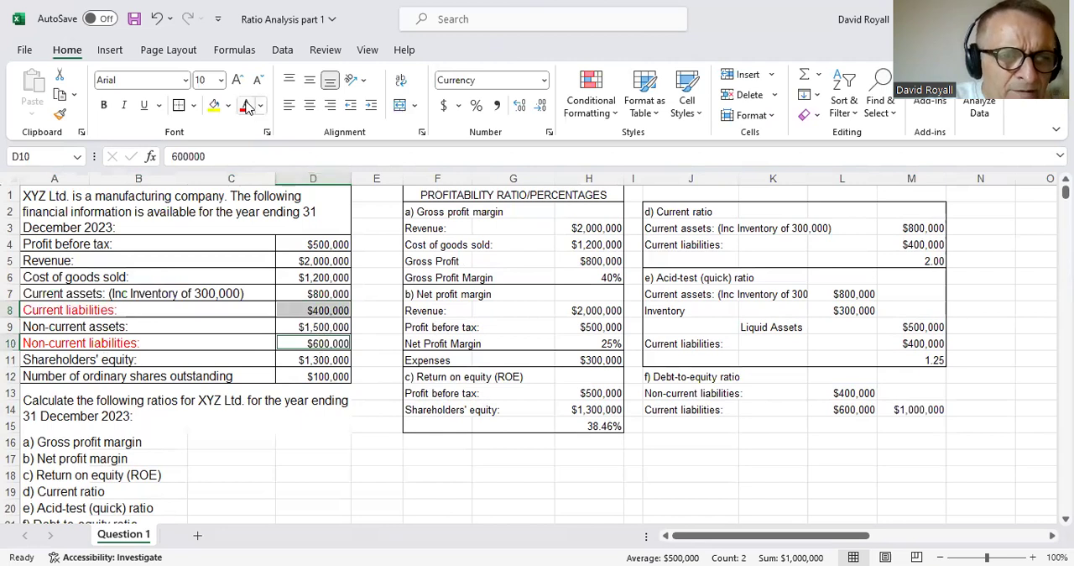
click(381, 434)
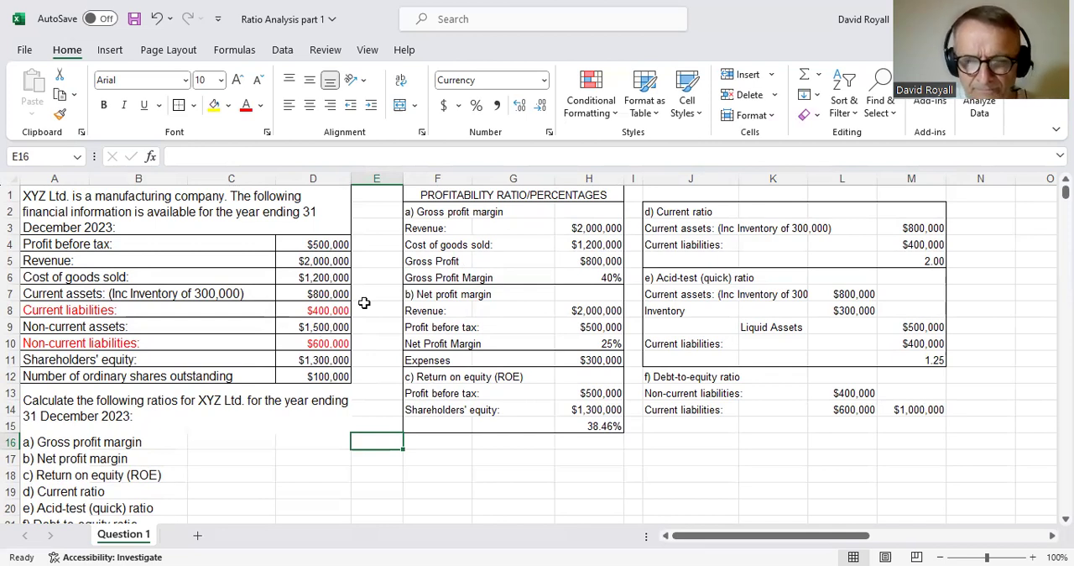
- Link J15 to the "Shareholders' equity:" label in A11
click(657, 430)
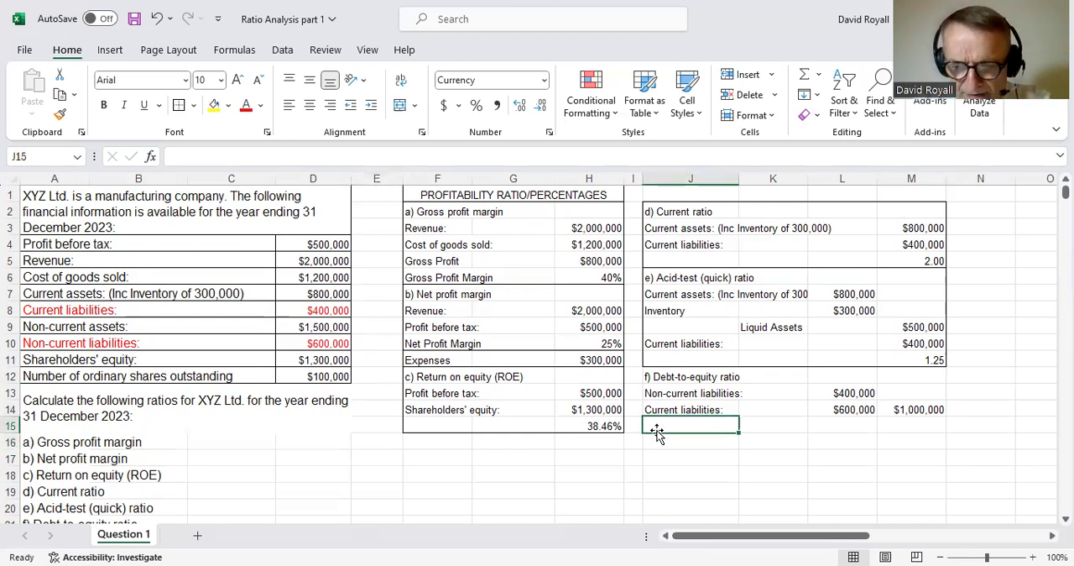
text(=)
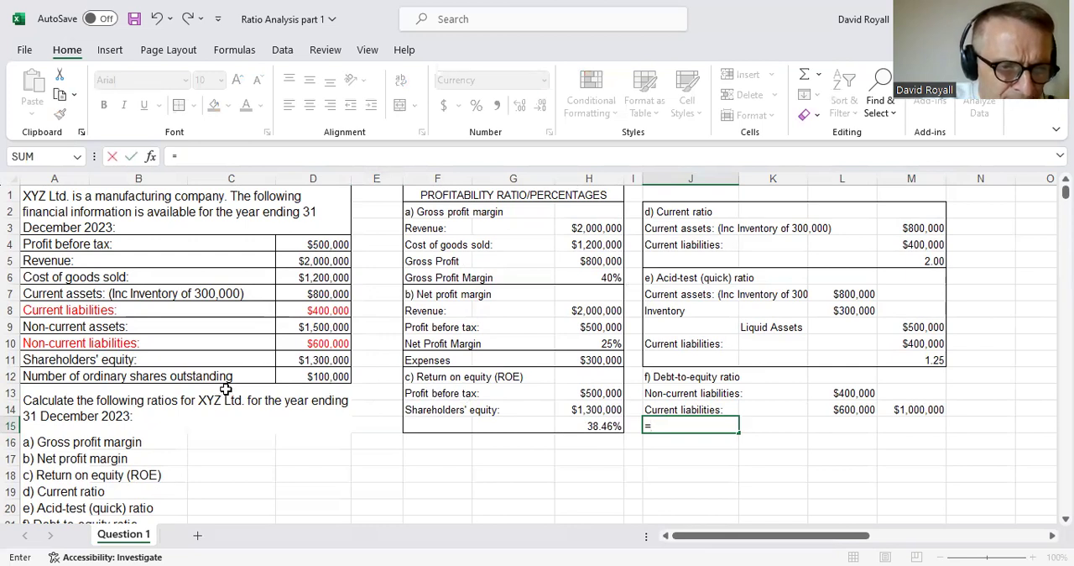
click(316, 361)
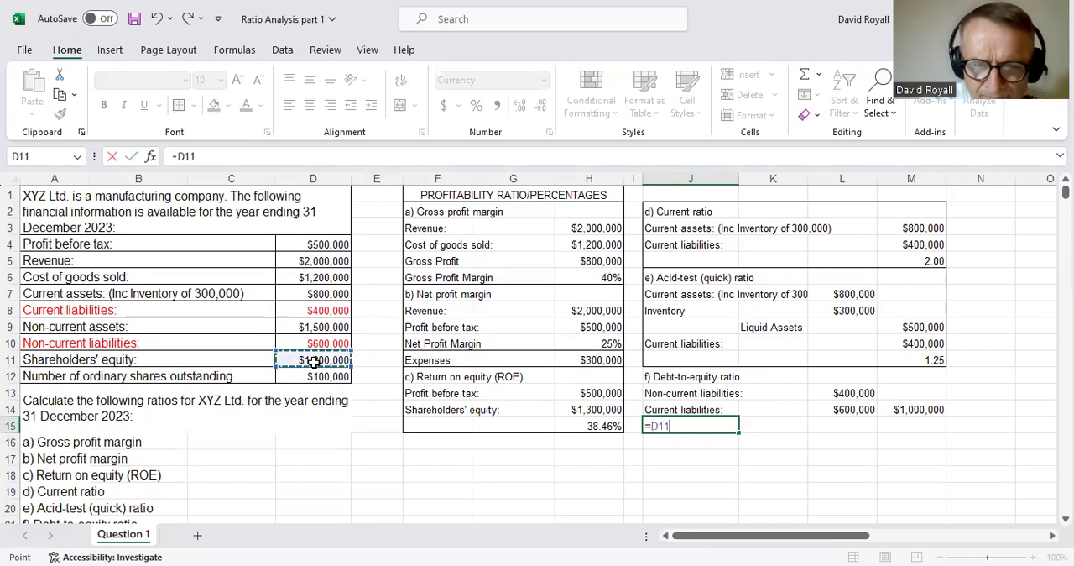
click(139, 362)
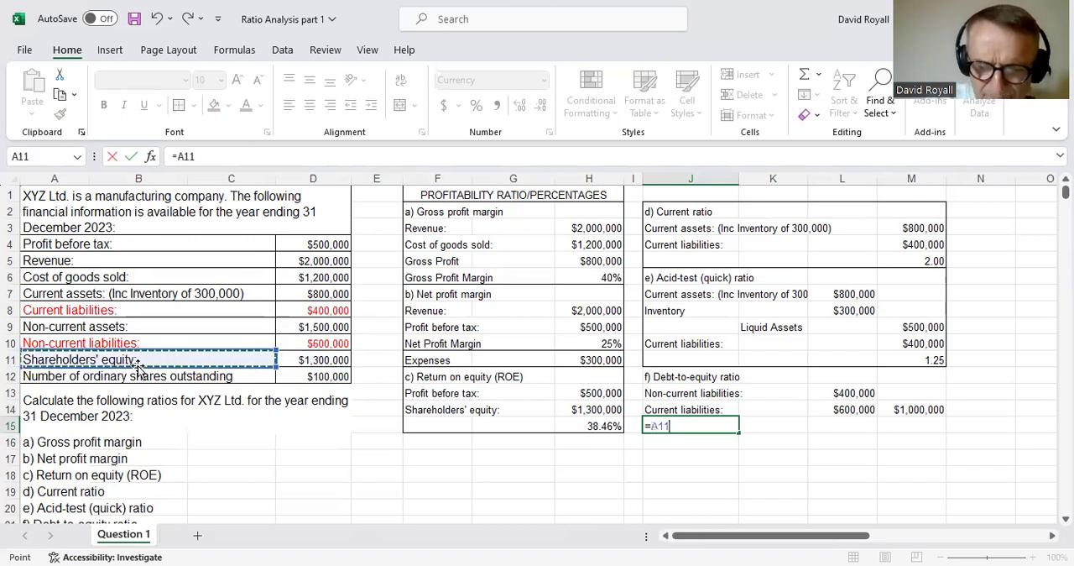
key(Return)
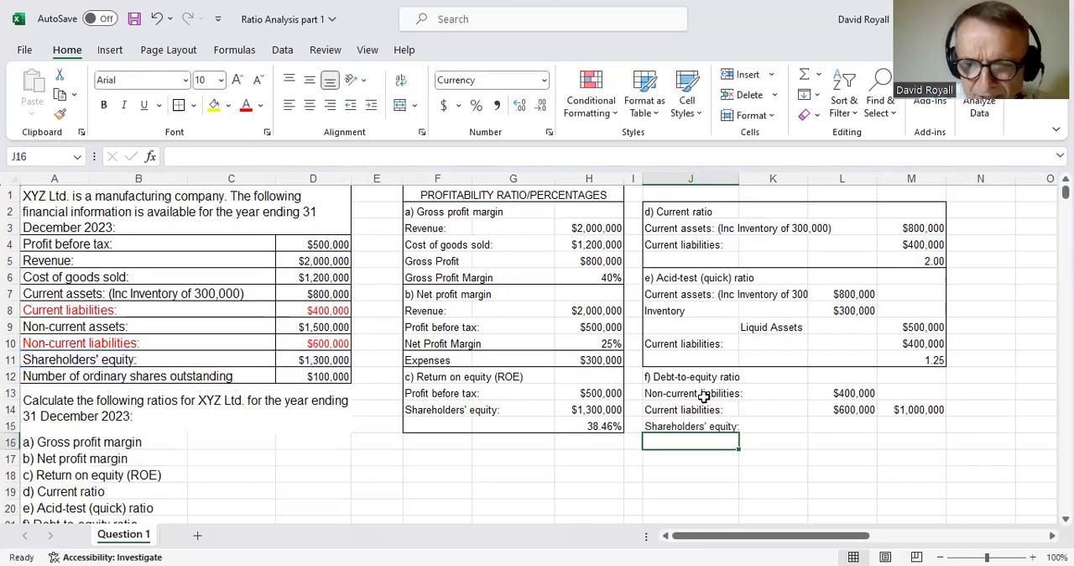
- Link M15 to the shareholders' equity amount in D11
click(901, 428)
text(=)
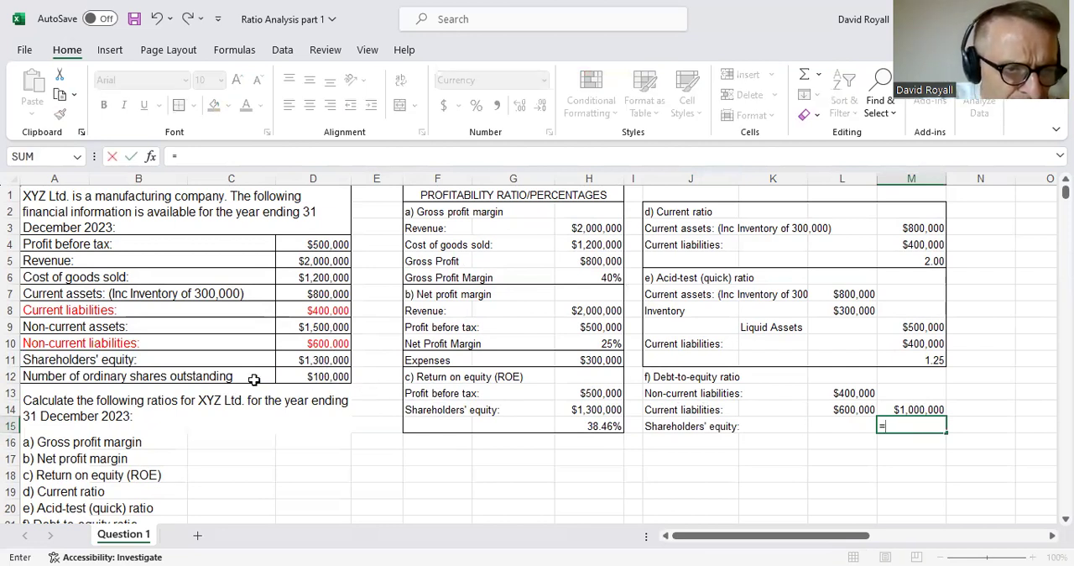
click(327, 360)
key(Return)
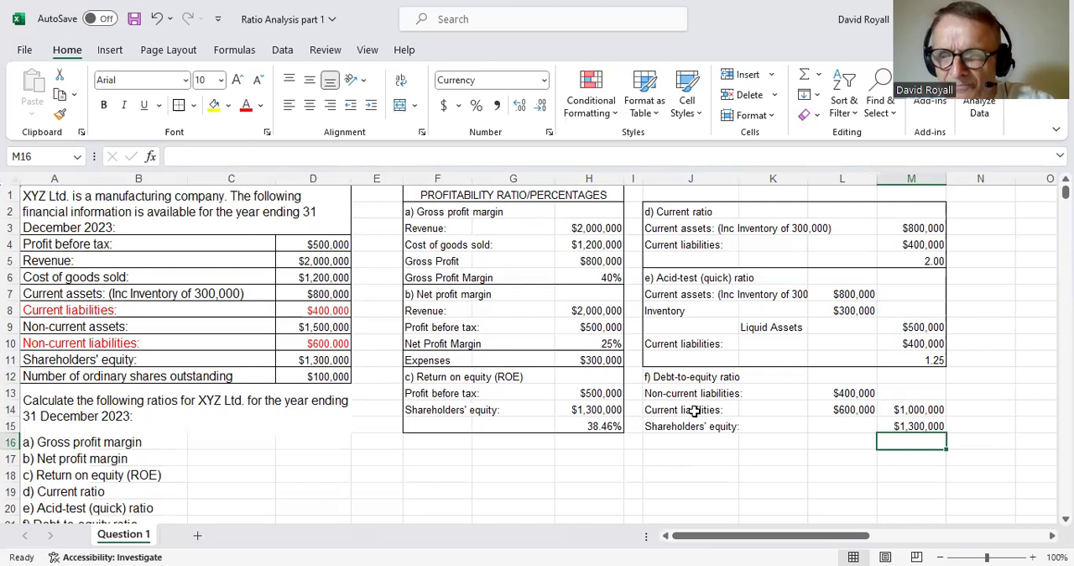
- Copy the acid-test ratio formula from M11 to M16 to calculate the debt-to-equity ratio as M14/M15
click(905, 363)
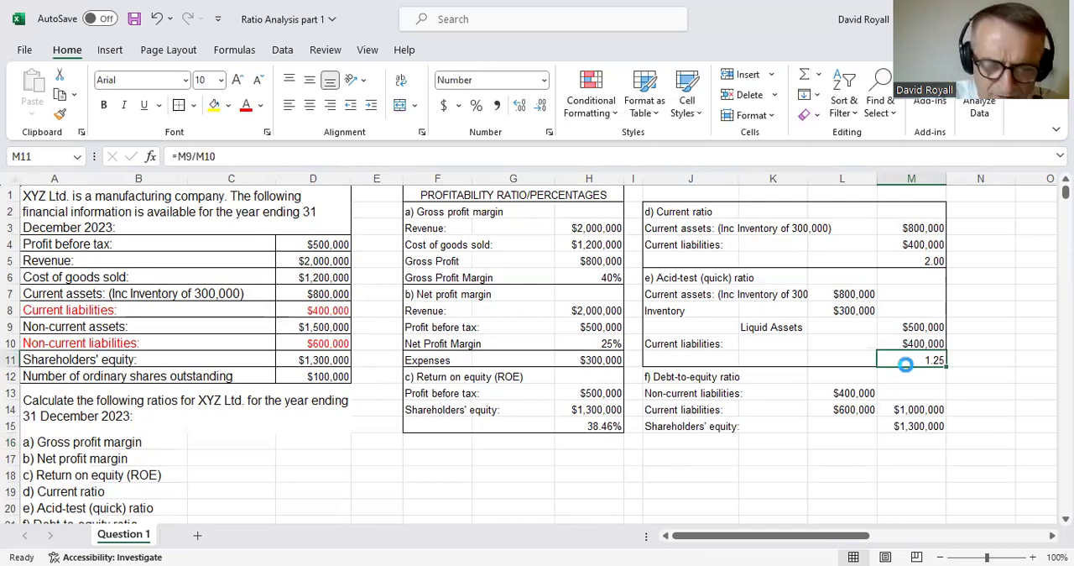
key(ctrl+c)
click(906, 440)
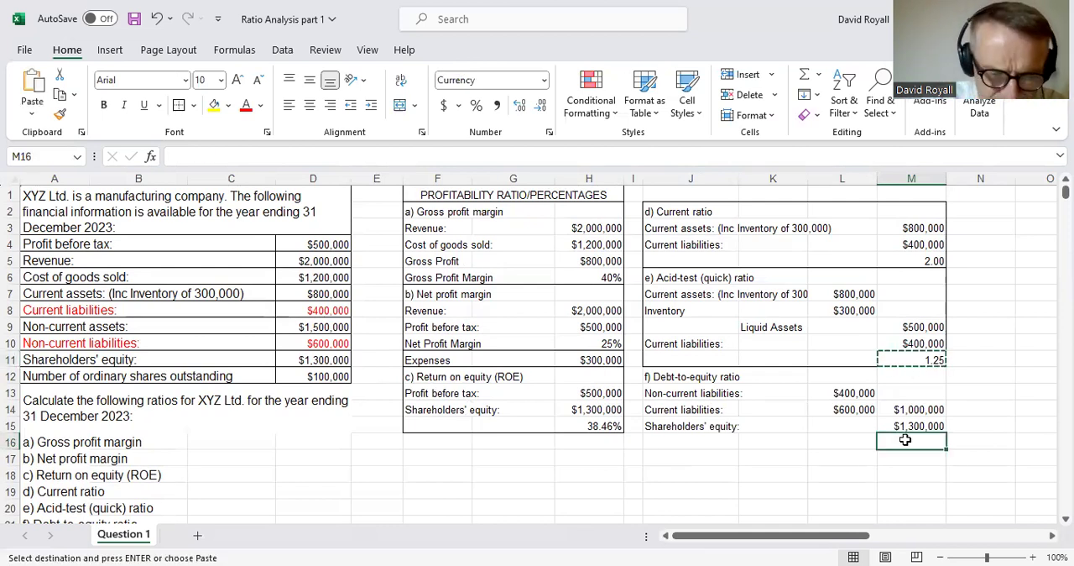
key(ctrl+v)
click(844, 472)
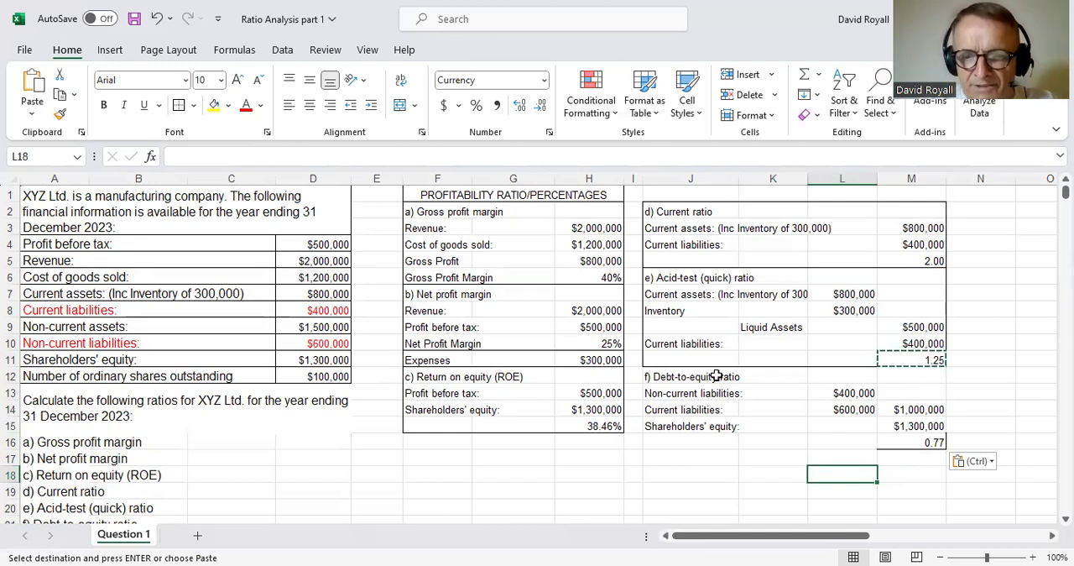
- Put an outside border around the debt-to-equity ratio block J12:M16
drag(710, 376, 881, 440)
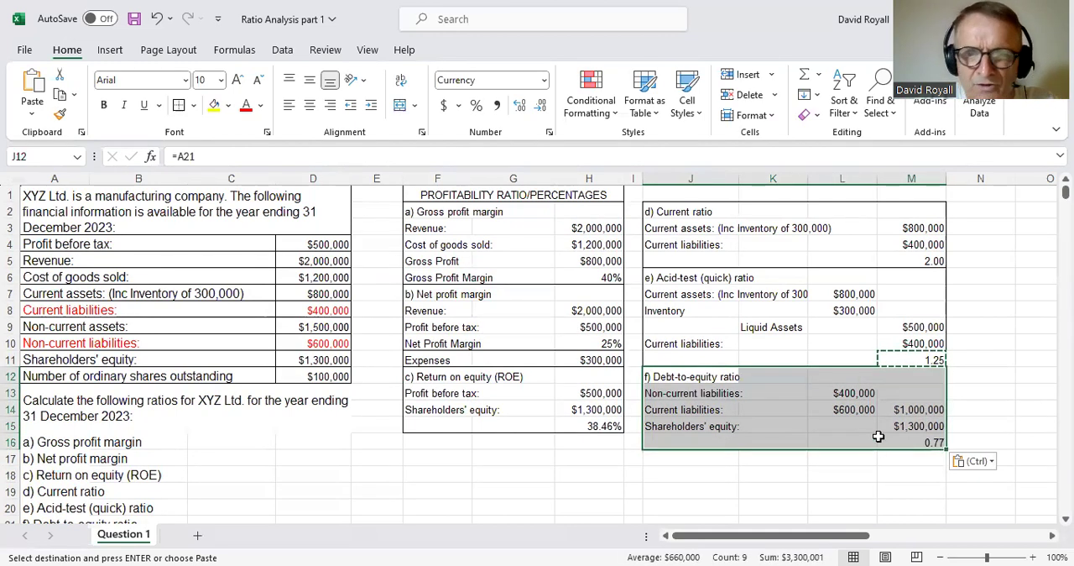
click(180, 105)
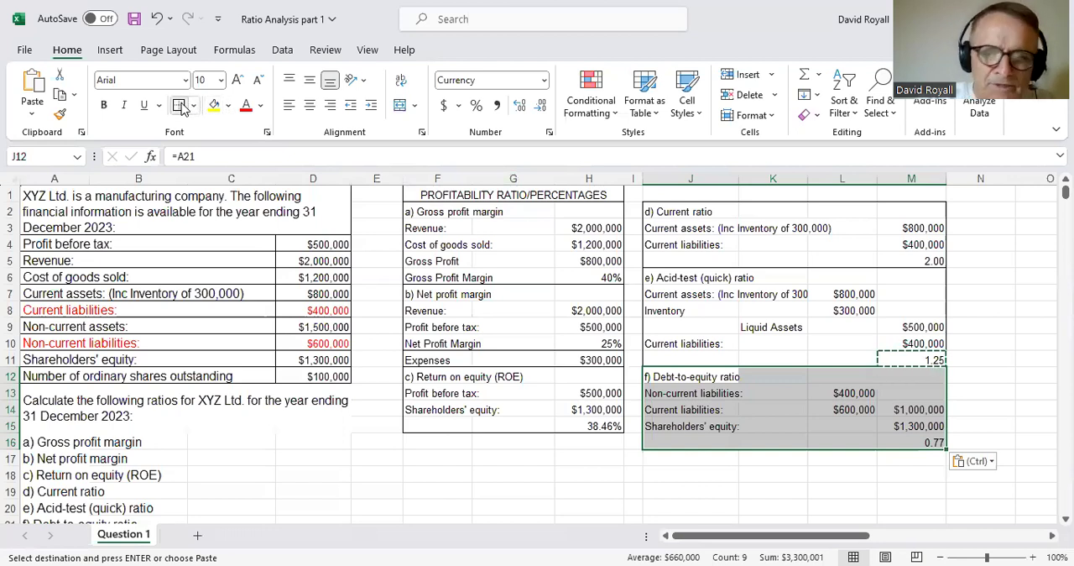
- Merge and centre the cells J1:M1 above the current ratio block
click(727, 479)
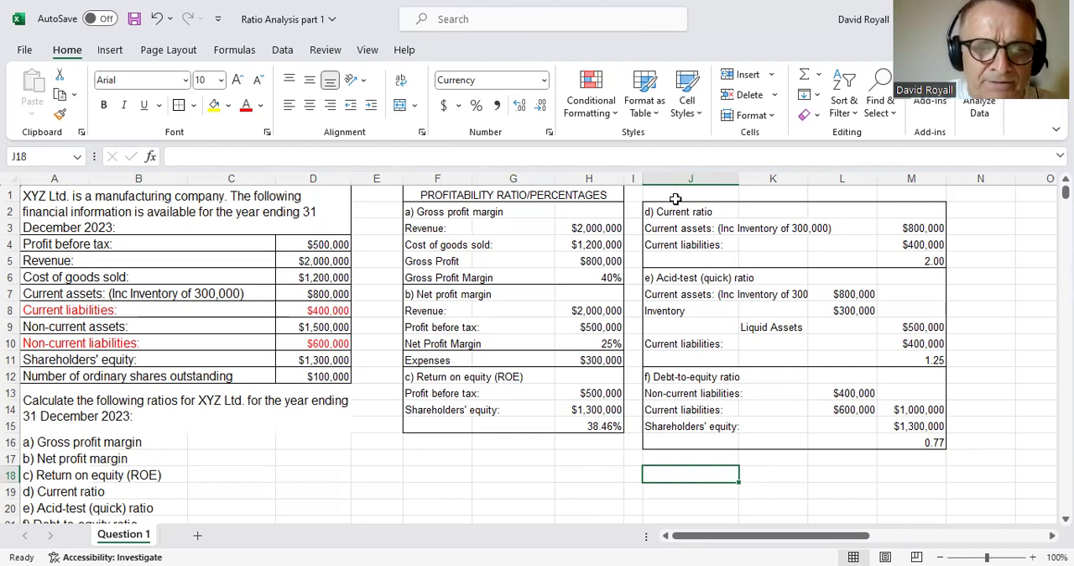
drag(685, 199, 906, 199)
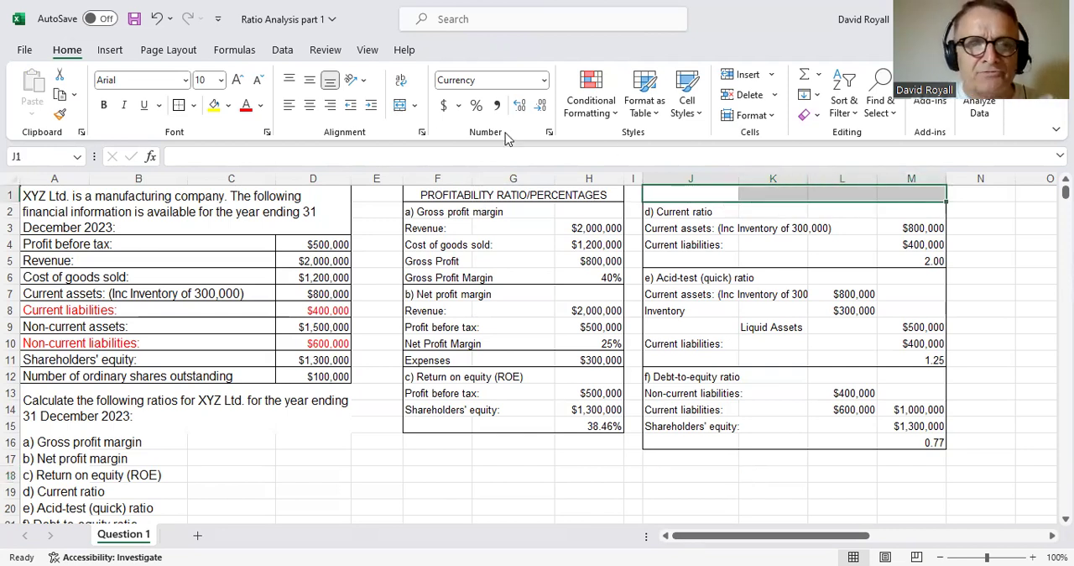
click(401, 105)
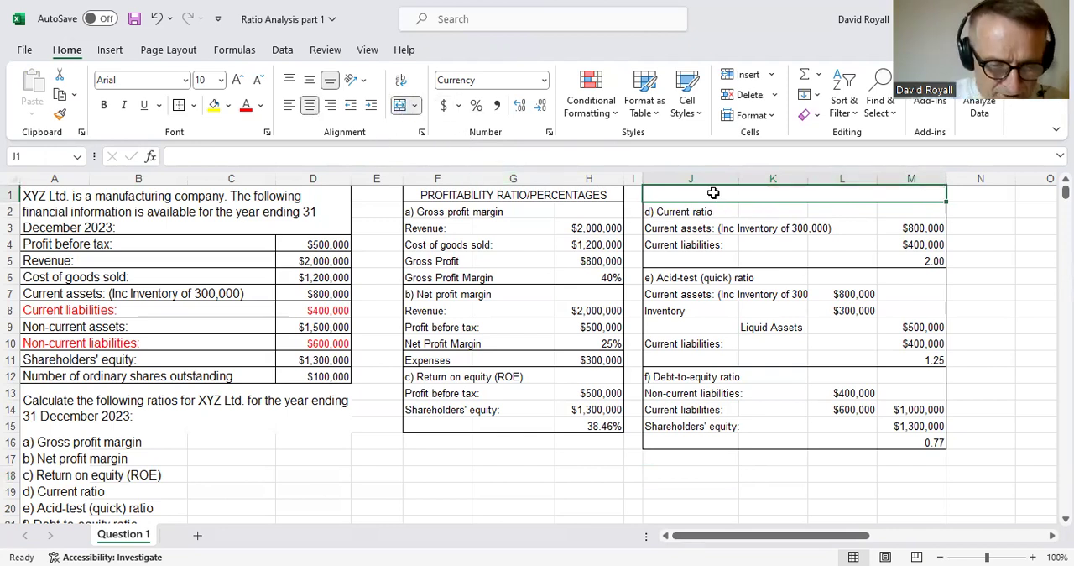
- Enter the heading "LIQUIDITY RATIOS" in the merged cell J1 and put an outside border around it
text(LiQUIDITY RATIOS)
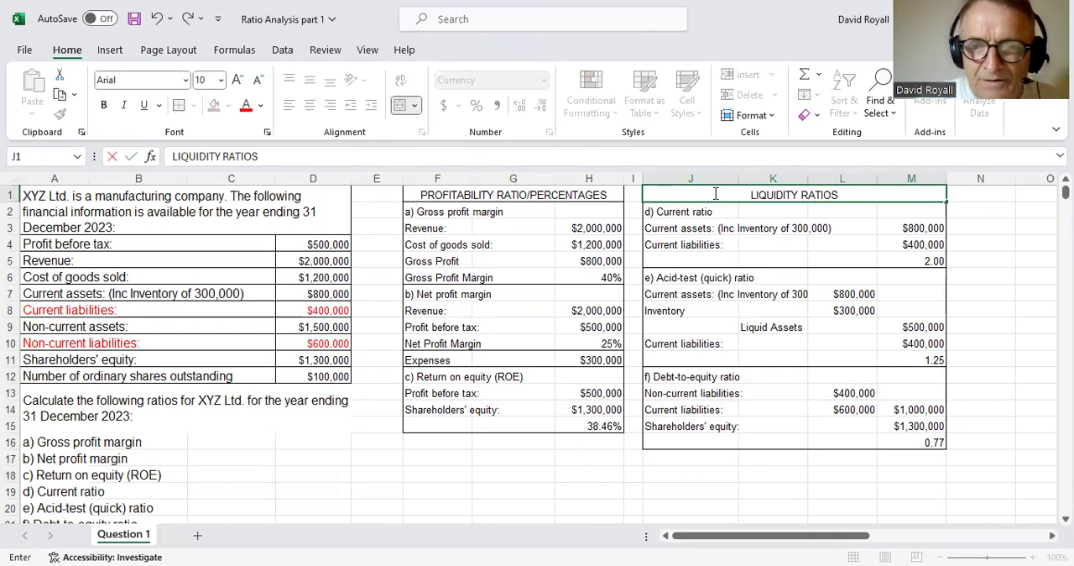
key(Return)
click(714, 193)
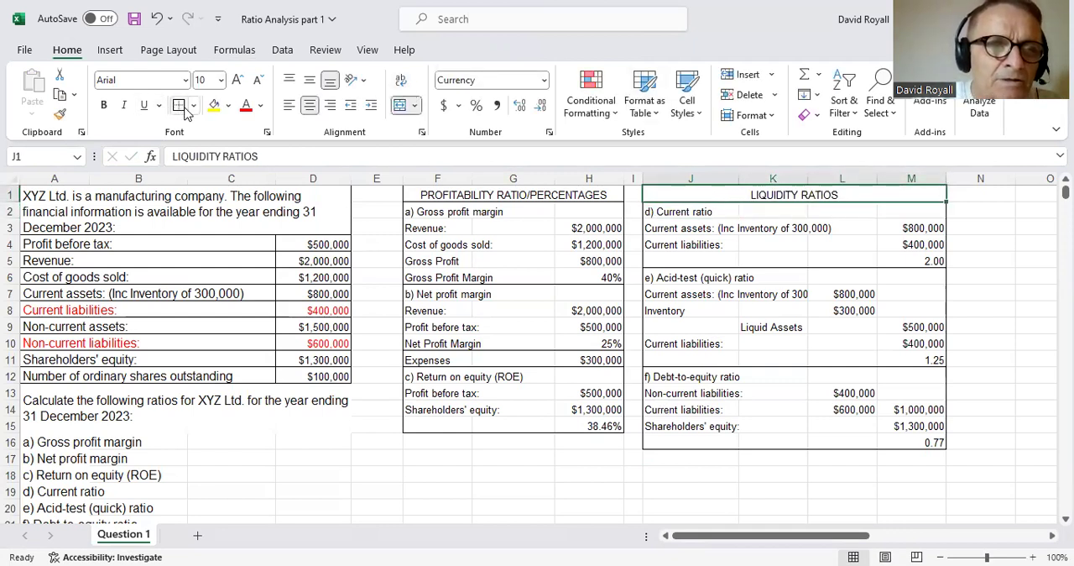
click(406, 453)
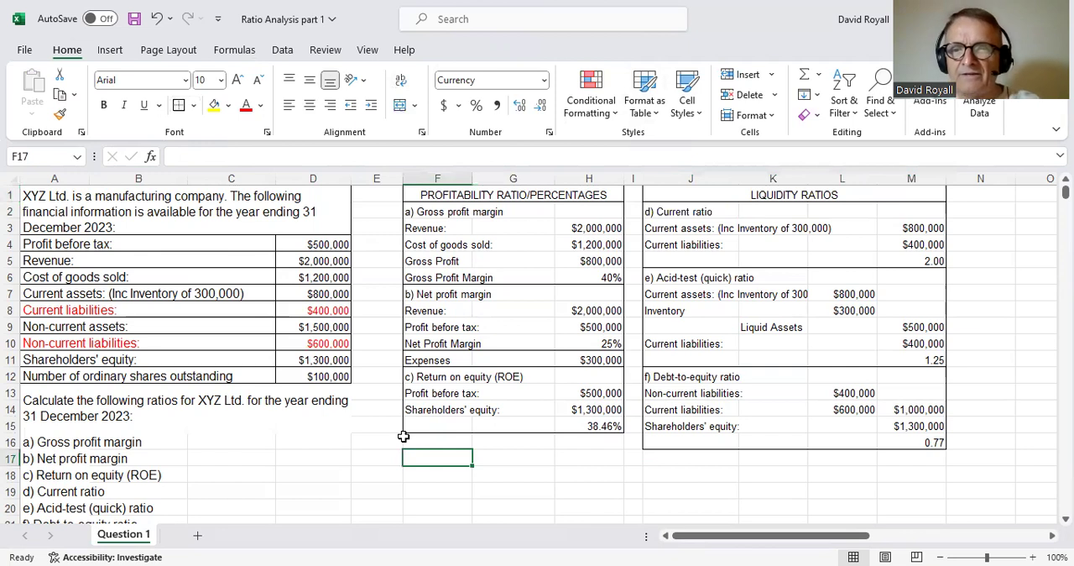